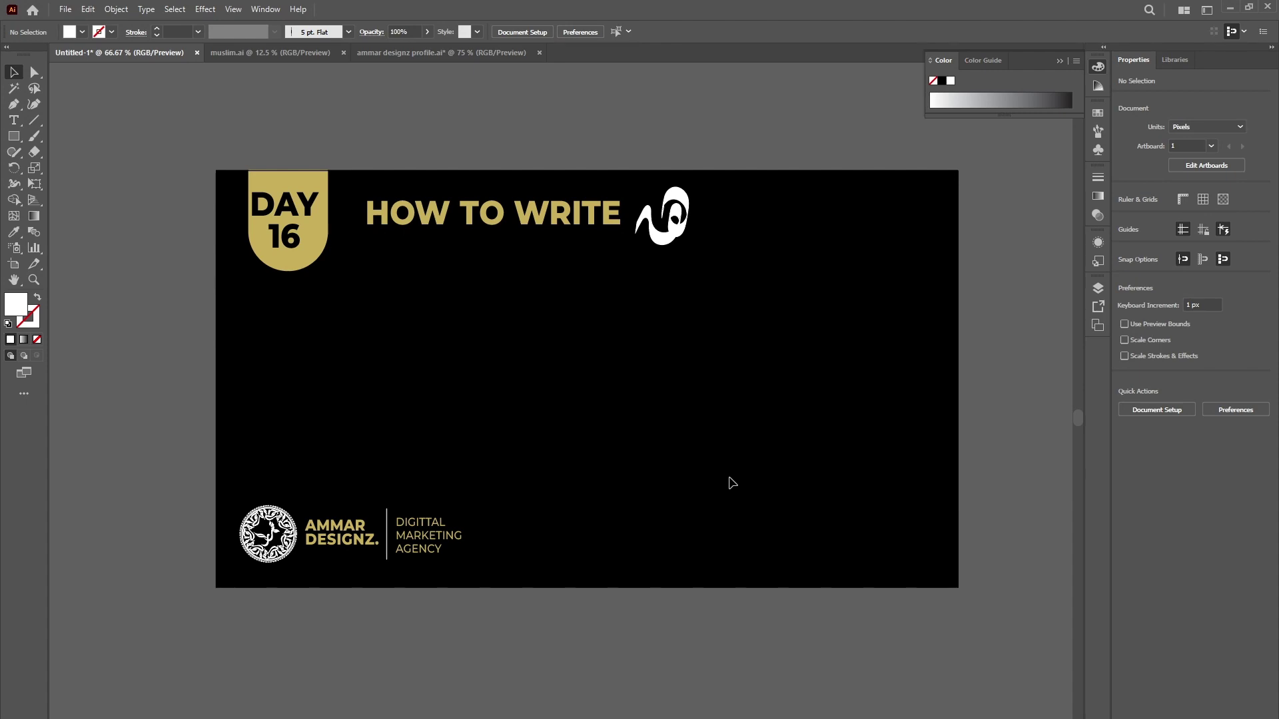
- Draw a horizontal line about 540 px long in the upper middle of the artboard and give it a white stroke
{"action": "left_click", "coordinate": [35, 120]}
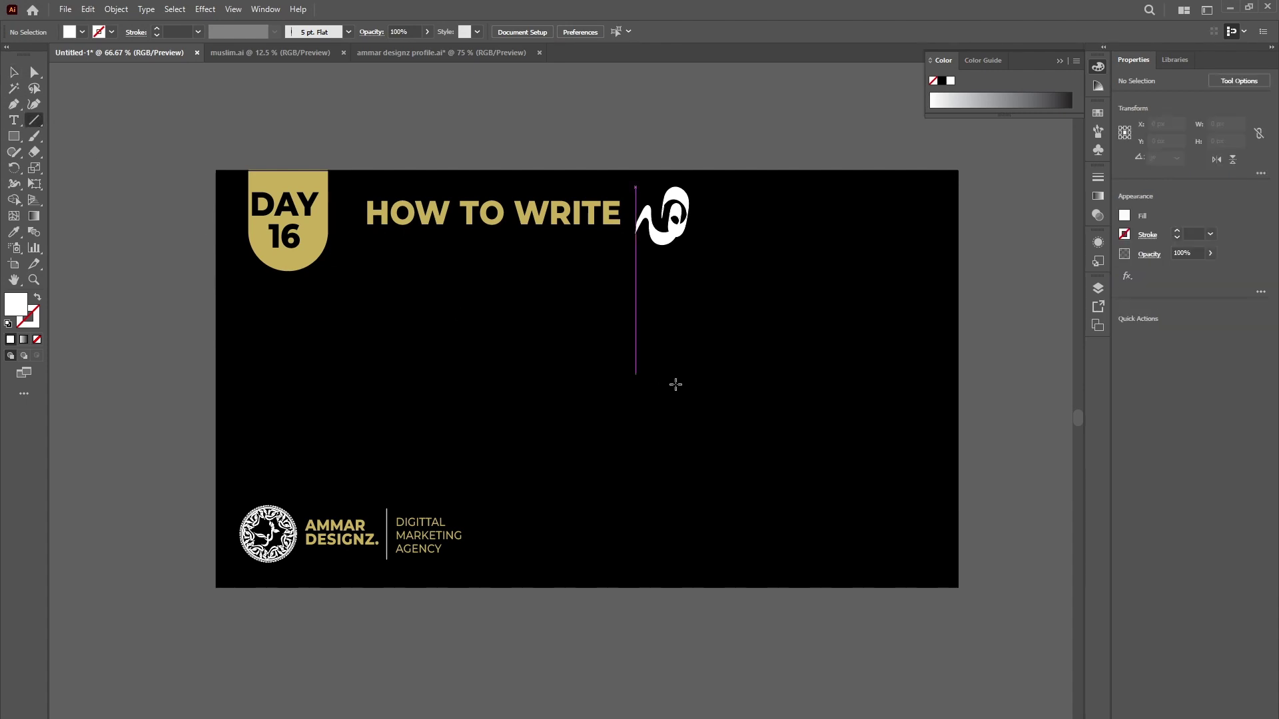
{"action": "left_click_drag", "start_coordinate": [444, 325], "coordinate": [759, 324]}
{"action": "left_click", "coordinate": [112, 32]}
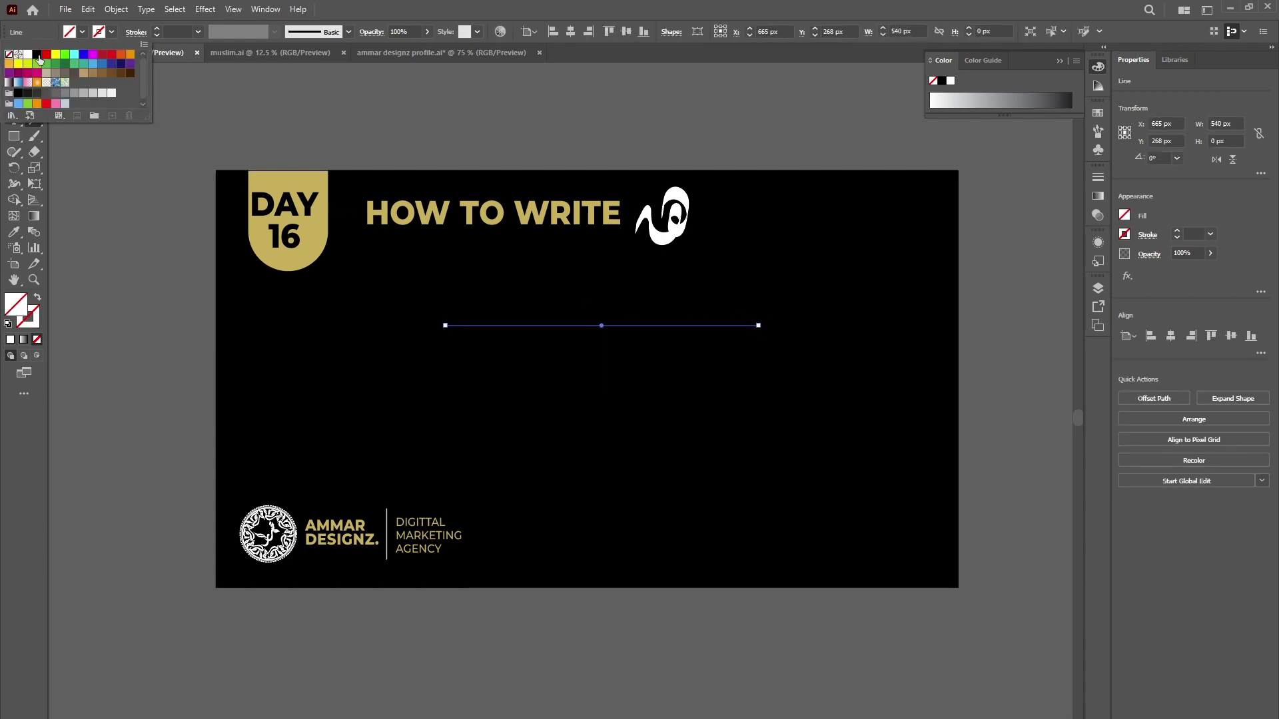
{"action": "left_click", "coordinate": [27, 54]}
{"action": "key", "text": "Escape"}
- Move the white line lower on the artboard, into the open space above the logo, and deselect it
{"action": "left_click", "coordinate": [13, 72]}
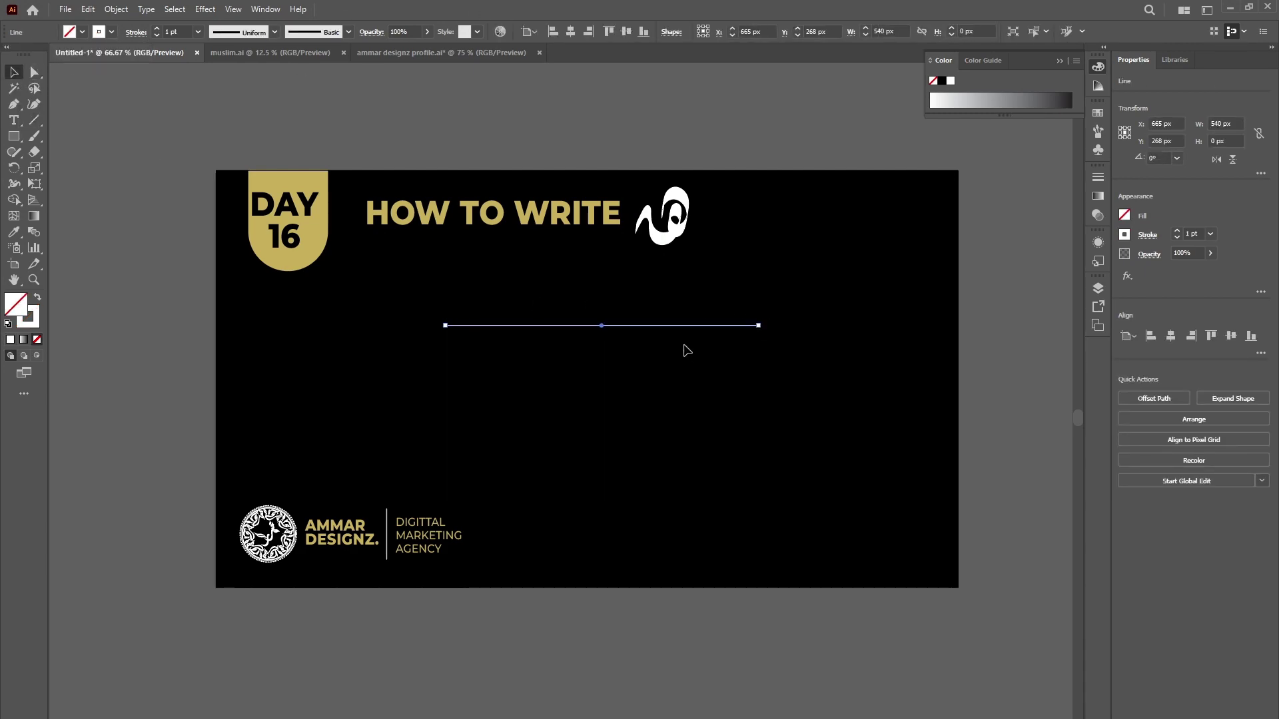
{"action": "left_click_drag", "start_coordinate": [668, 328], "coordinate": [631, 408]}
{"action": "left_click", "coordinate": [717, 432]}
- Try long wavy Paintbrush strokes above the white line and undo each one
{"action": "scroll", "coordinate": [717, 433], "scroll_direction": "up", "scroll_amount": 1}
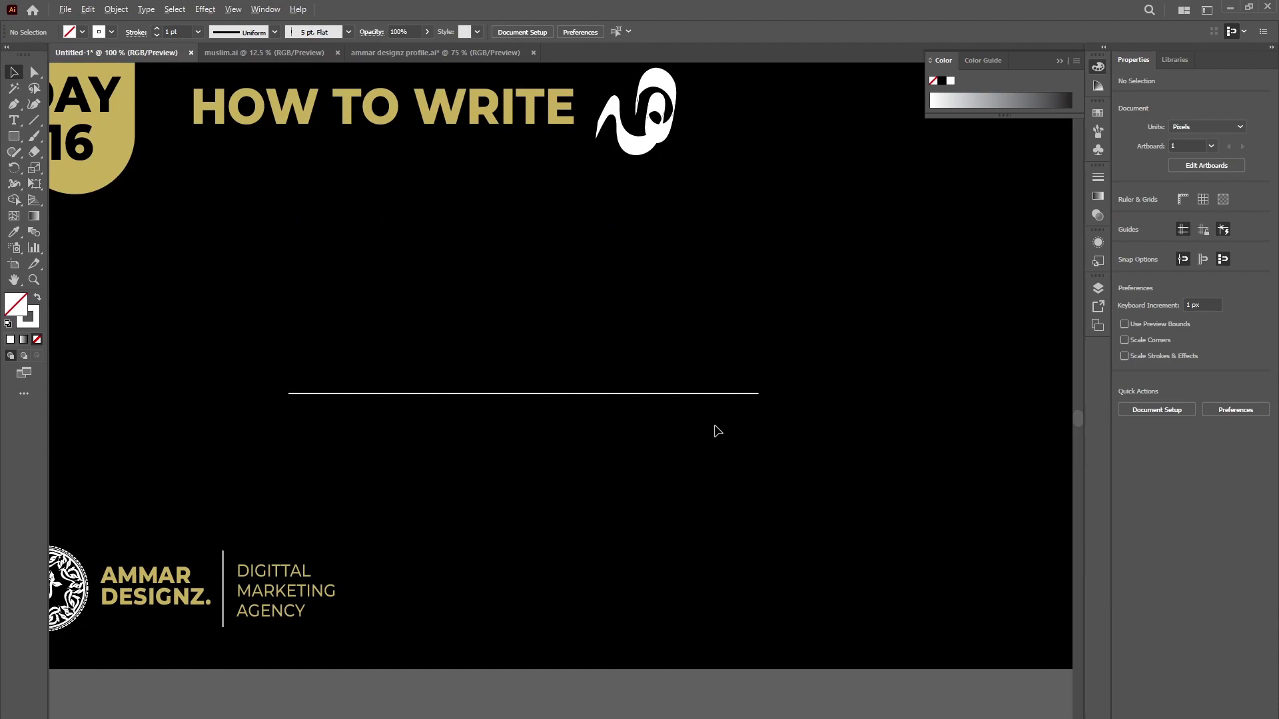
{"action": "left_click", "coordinate": [34, 136]}
{"action": "mouse_move", "coordinate": [772, 305]}
{"action": "left_mouse_down"}
{"action": "mouse_move", "coordinate": [735, 358]}
{"action": "mouse_move", "coordinate": [471, 333]}
{"action": "left_mouse_up"}
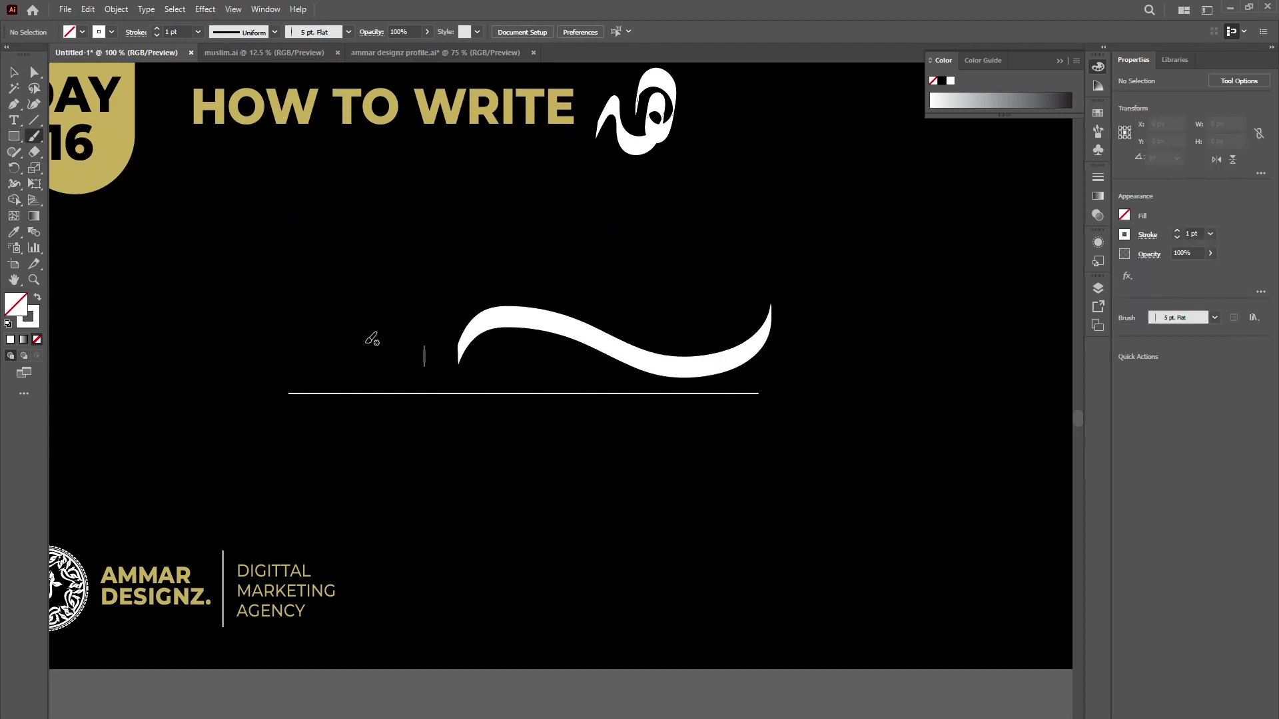
{"action": "key", "text": "ctrl+z"}
{"action": "mouse_move", "coordinate": [746, 337]}
{"action": "left_mouse_down"}
{"action": "mouse_move", "coordinate": [684, 388]}
{"action": "mouse_move", "coordinate": [442, 337]}
{"action": "mouse_move", "coordinate": [391, 379]}
{"action": "mouse_move", "coordinate": [388, 400]}
{"action": "left_mouse_up"}
{"action": "key", "text": "ctrl+z"}
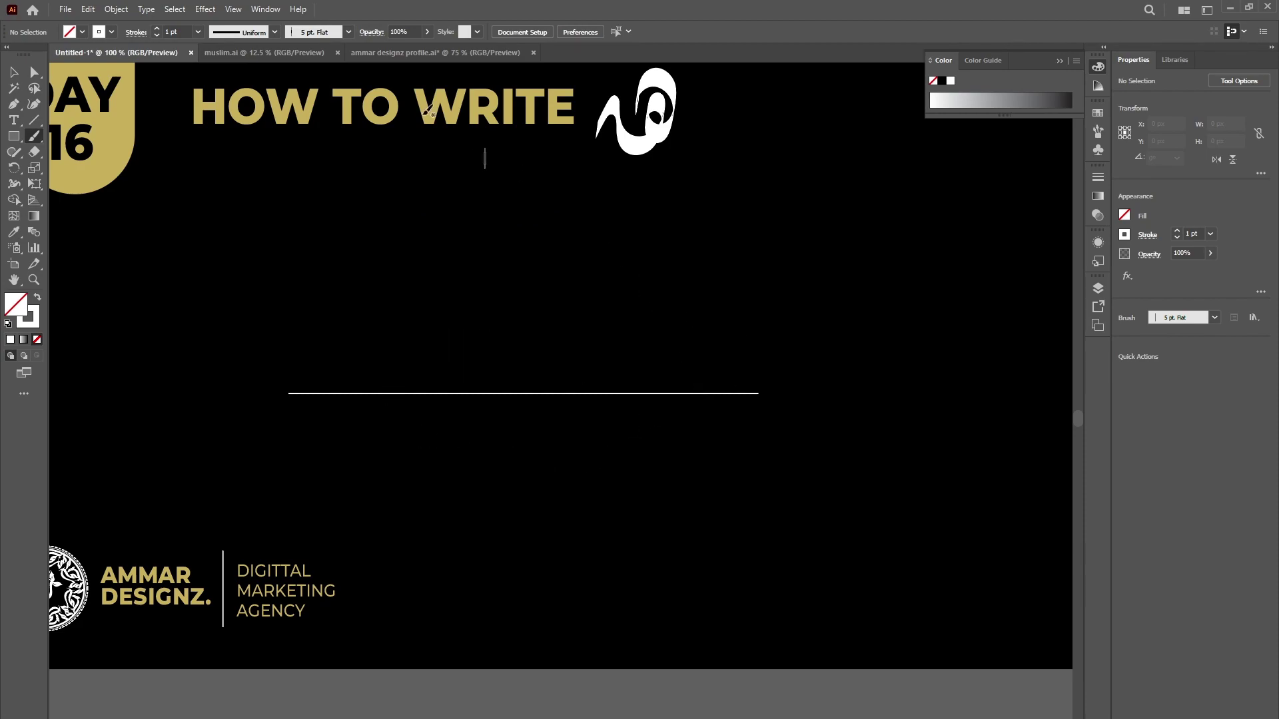
- Examine the angle, roundness and size settings of the 5 pt. Flat calligraphic brush
{"action": "left_click", "coordinate": [310, 32]}
{"action": "double_click", "coordinate": [273, 61]}
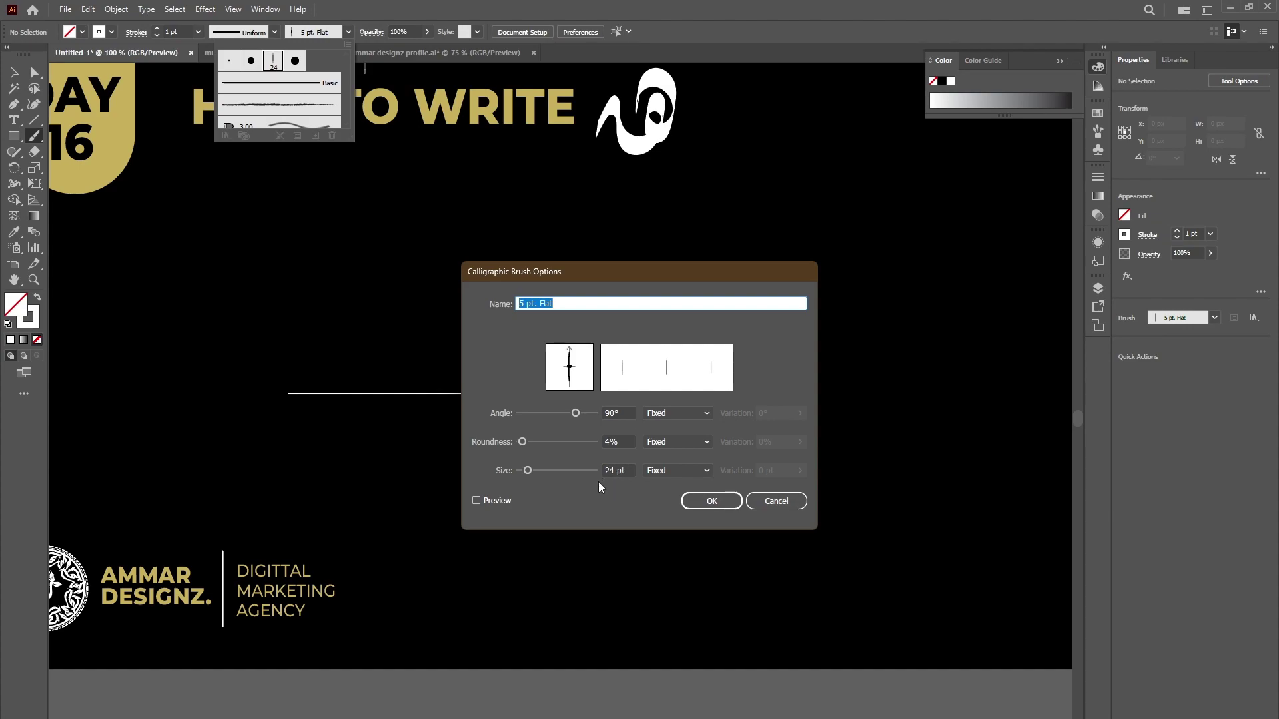
{"action": "left_click", "coordinate": [723, 501]}
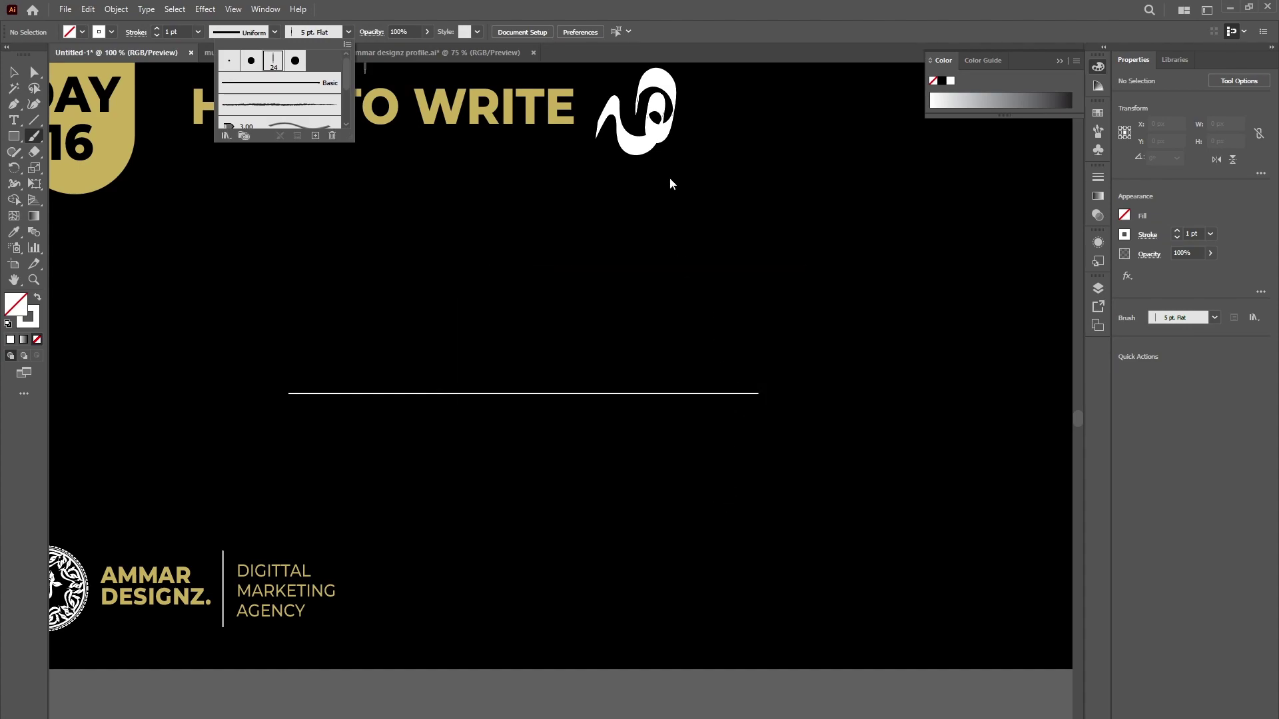
{"action": "left_click", "coordinate": [651, 151]}
- Try the letter's separate strokes above the line, a bowl, an arch and a hooked descending curve, and undo them
{"action": "scroll", "coordinate": [662, 240], "scroll_direction": "up", "scroll_amount": 2}
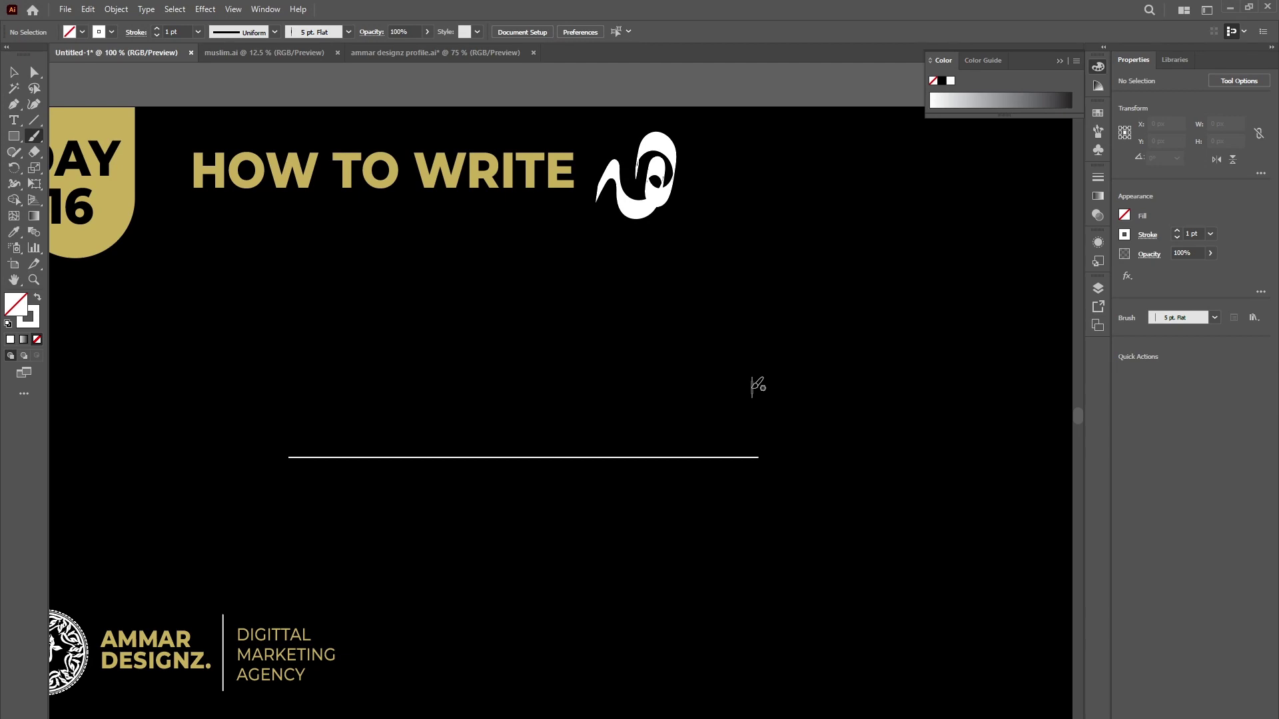
{"action": "mouse_move", "coordinate": [752, 403]}
{"action": "left_mouse_down"}
{"action": "mouse_move", "coordinate": [718, 448]}
{"action": "mouse_move", "coordinate": [683, 410]}
{"action": "mouse_move", "coordinate": [681, 387]}
{"action": "mouse_move", "coordinate": [750, 399]}
{"action": "mouse_move", "coordinate": [707, 445]}
{"action": "mouse_move", "coordinate": [668, 416]}
{"action": "mouse_move", "coordinate": [666, 381]}
{"action": "mouse_move", "coordinate": [639, 385]}
{"action": "mouse_move", "coordinate": [626, 415]}
{"action": "mouse_move", "coordinate": [605, 384]}
{"action": "mouse_move", "coordinate": [578, 441]}
{"action": "left_mouse_up"}
{"action": "key", "text": "ctrl+z"}
{"action": "key", "text": "ctrl+z"}
{"action": "key", "text": "ctrl+z"}
{"action": "scroll", "coordinate": [554, 470], "scroll_direction": "left", "scroll_amount": 2}
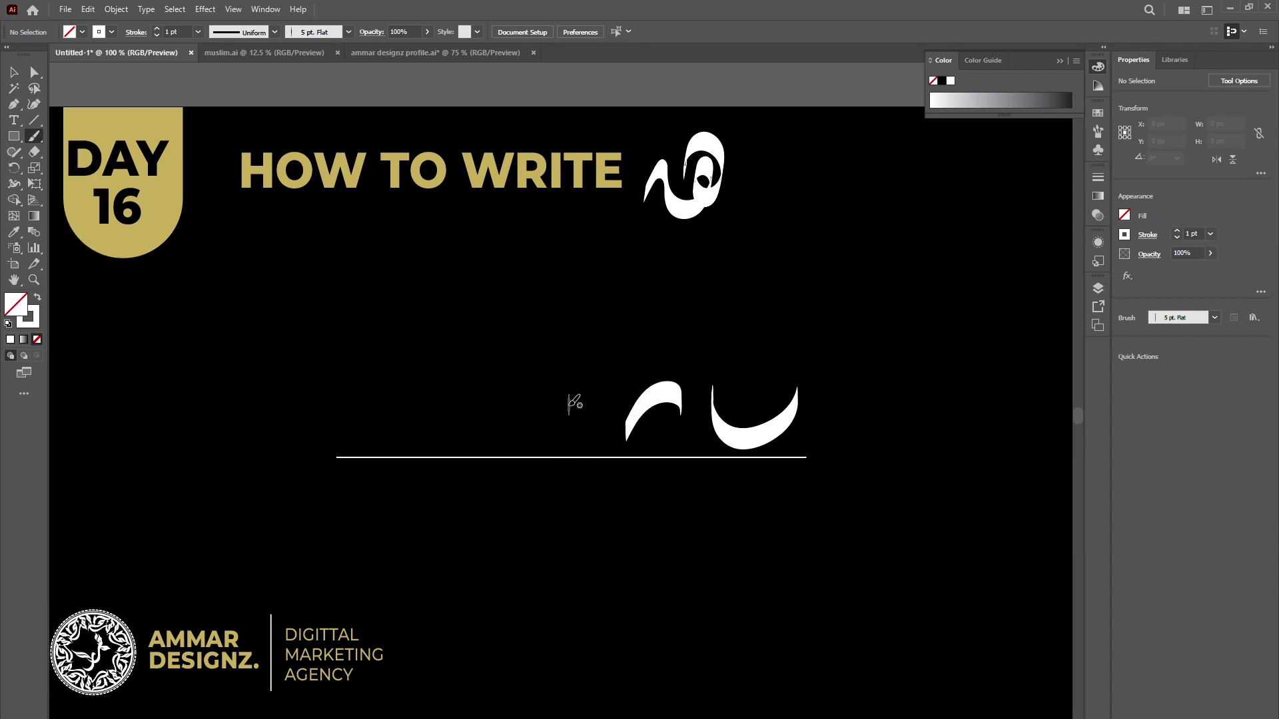
{"action": "mouse_move", "coordinate": [566, 399]}
{"action": "left_mouse_down"}
{"action": "mouse_move", "coordinate": [538, 437]}
{"action": "mouse_move", "coordinate": [600, 517]}
{"action": "mouse_move", "coordinate": [606, 565]}
{"action": "left_mouse_up"}
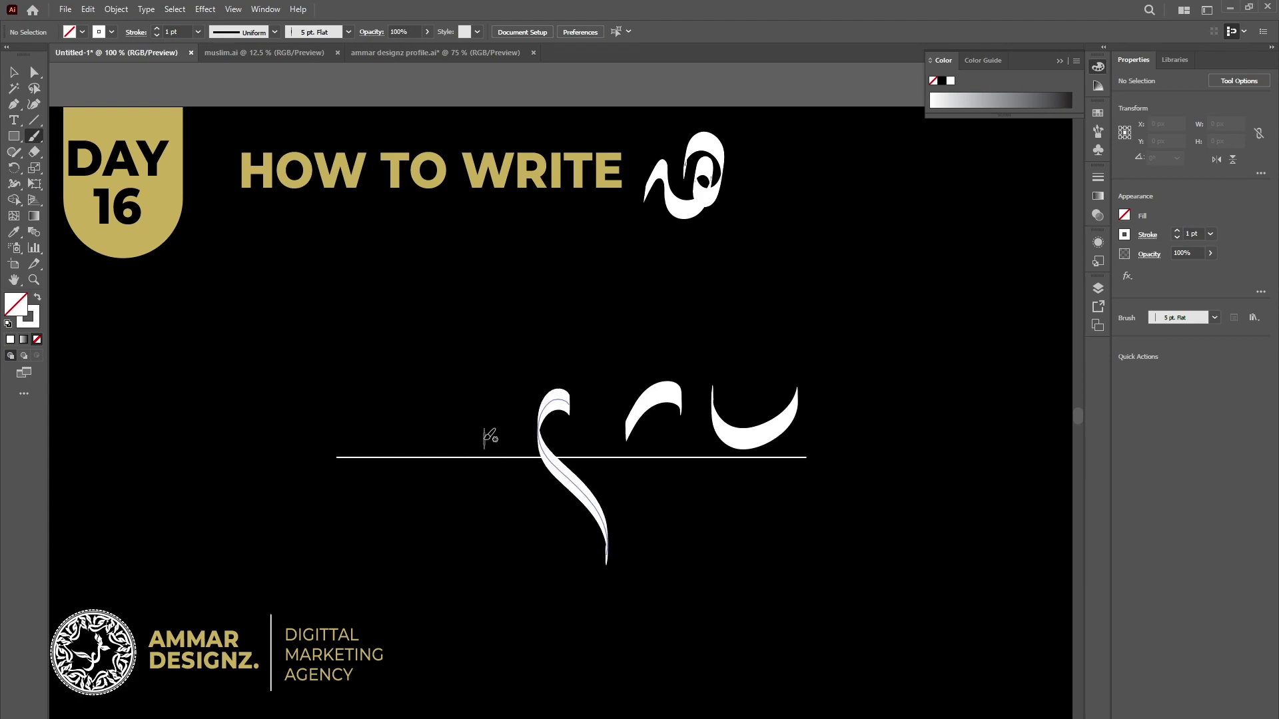
{"action": "scroll", "coordinate": [500, 442], "scroll_direction": "left", "scroll_amount": 1}
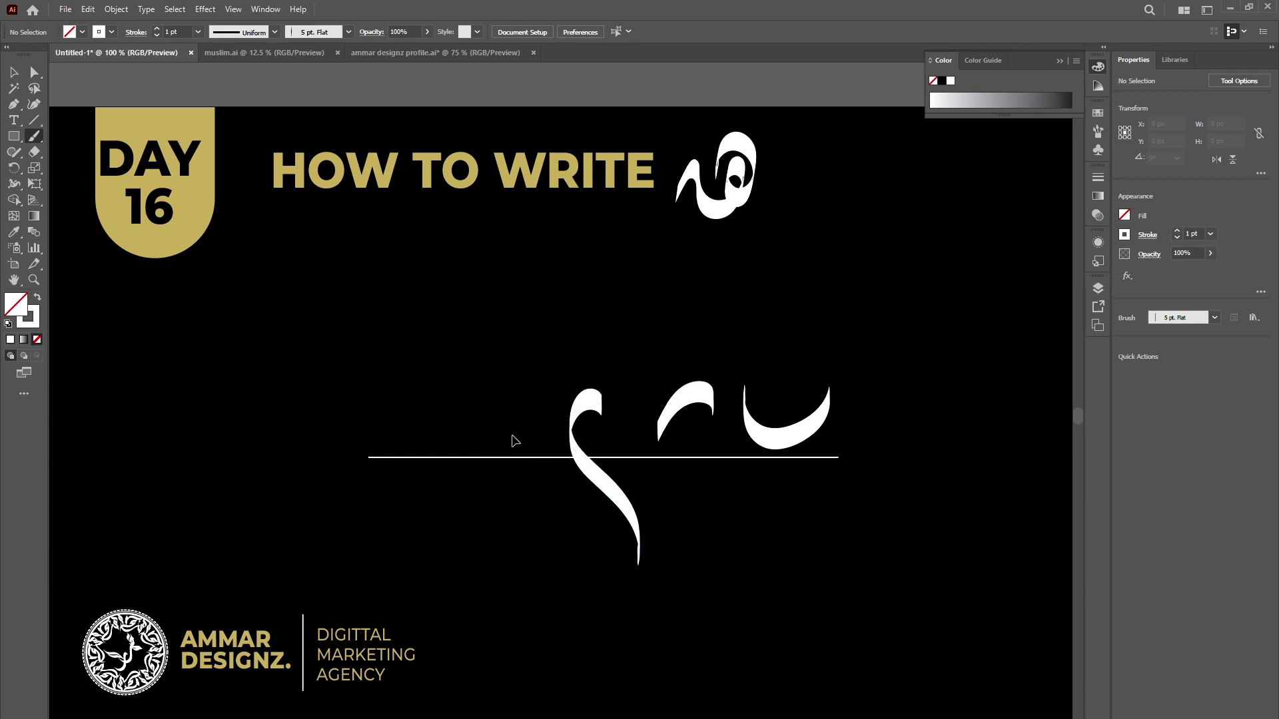
{"action": "key", "text": "ctrl+z"}
{"action": "key", "text": "ctrl+z"}
{"action": "key", "text": "ctrl+z"}
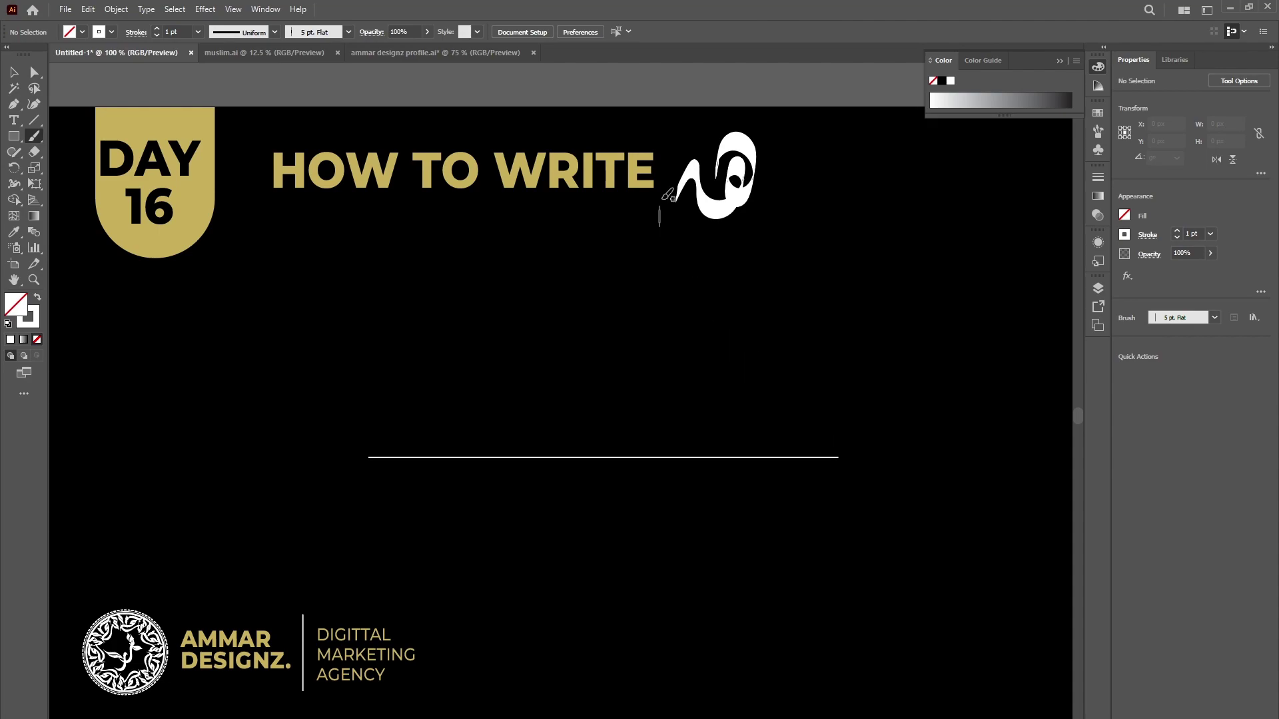
- Try three arch-shaped brush strokes side by side above the line and undo all of them
{"action": "scroll", "coordinate": [789, 426], "scroll_direction": "up", "scroll_amount": 1}
{"action": "scroll", "coordinate": [790, 405], "scroll_direction": "up", "scroll_amount": 1}
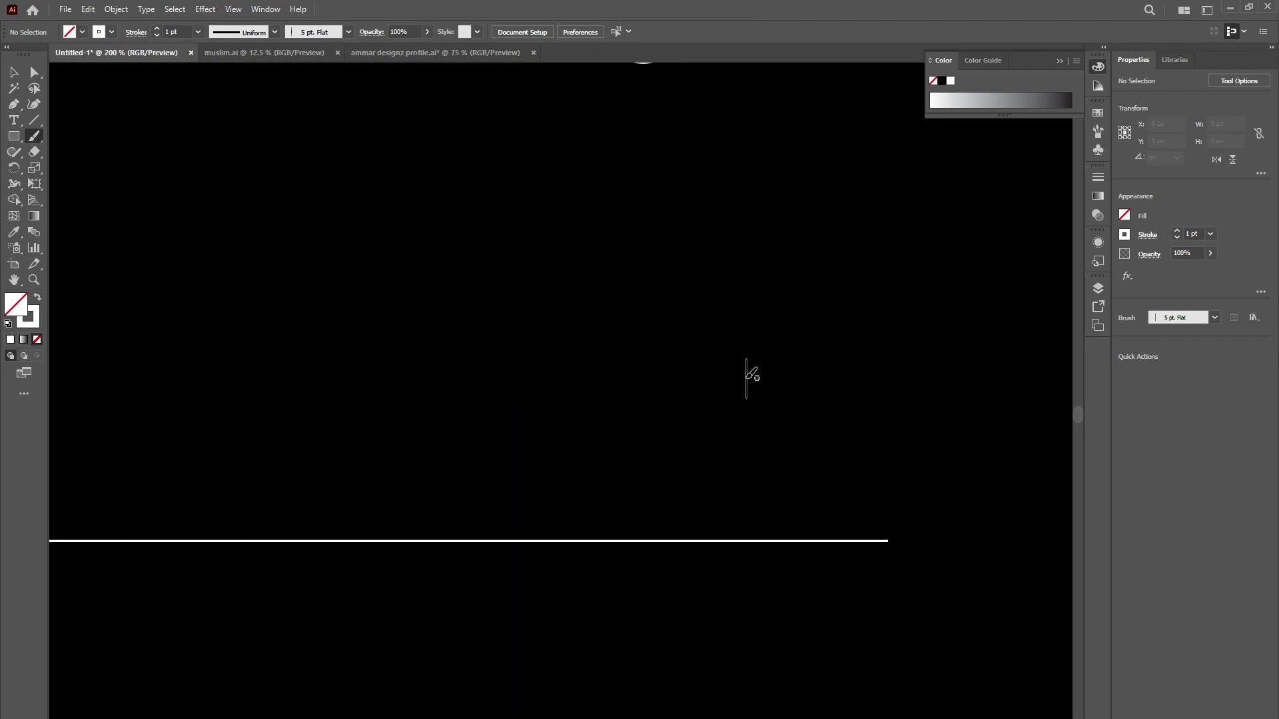
{"action": "mouse_move", "coordinate": [745, 402]}
{"action": "left_mouse_down"}
{"action": "mouse_move", "coordinate": [767, 331]}
{"action": "mouse_move", "coordinate": [845, 442]}
{"action": "left_mouse_up"}
{"action": "mouse_move", "coordinate": [632, 419]}
{"action": "left_mouse_down"}
{"action": "mouse_move", "coordinate": [711, 345]}
{"action": "mouse_move", "coordinate": [714, 426]}
{"action": "left_mouse_up"}
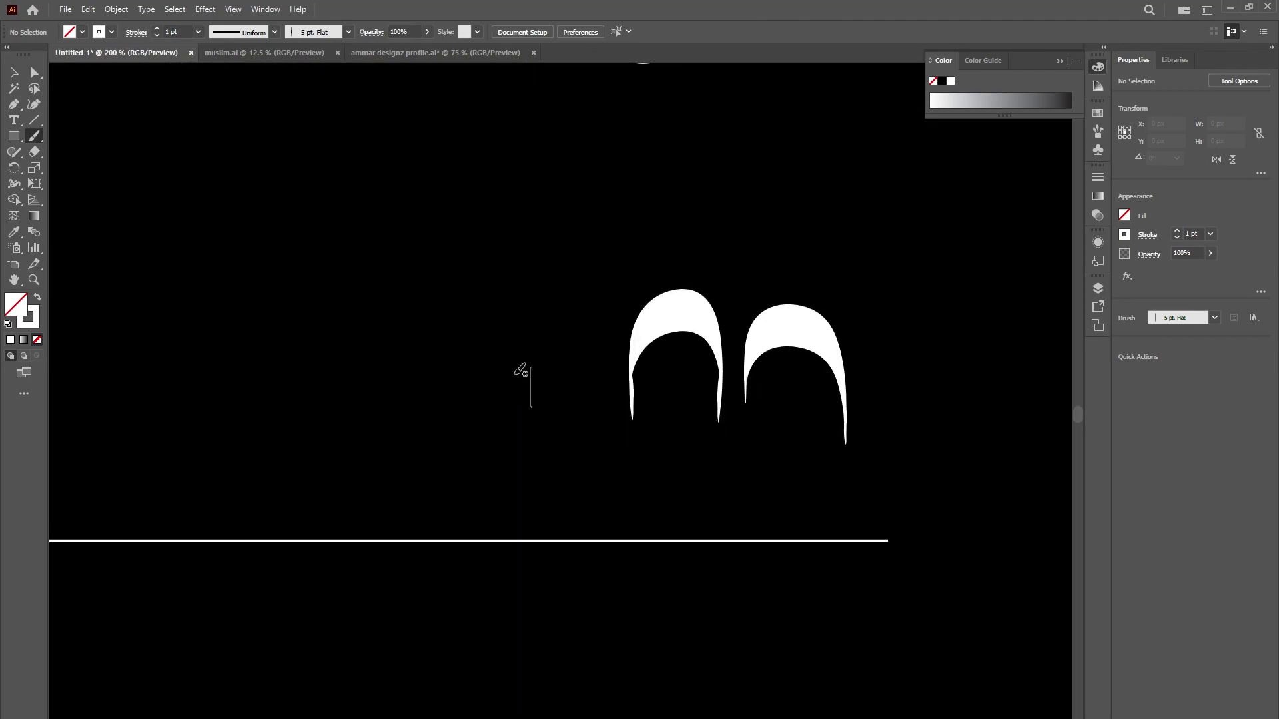
{"action": "mouse_move", "coordinate": [492, 352]}
{"action": "left_mouse_down"}
{"action": "mouse_move", "coordinate": [602, 302]}
{"action": "mouse_move", "coordinate": [609, 385]}
{"action": "left_mouse_up"}
{"action": "scroll", "coordinate": [474, 391], "scroll_direction": "left", "scroll_amount": 1}
{"action": "key", "text": "ctrl+z"}
{"action": "key", "text": "ctrl+z"}
{"action": "key", "text": "ctrl+z"}
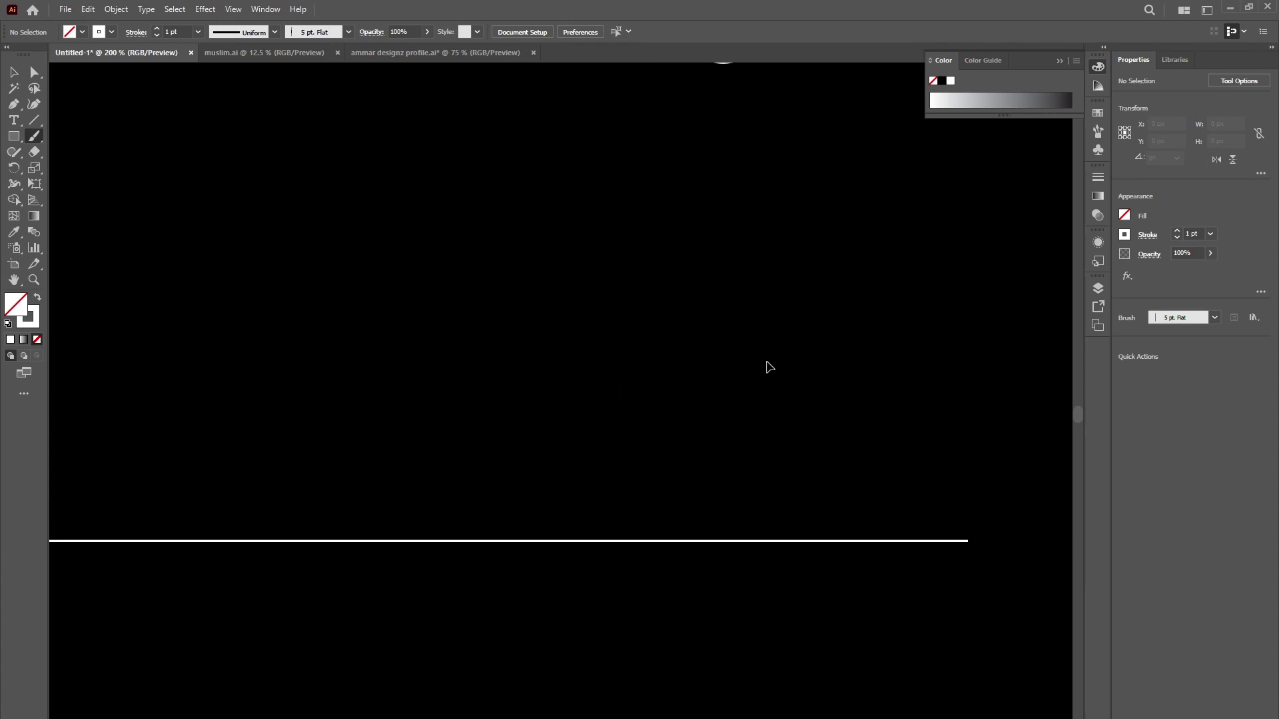
- Try several versions of the letter heh's opening curves above the line's end, undoing each attempt
{"action": "mouse_move", "coordinate": [779, 378]}
{"action": "left_mouse_down"}
{"action": "mouse_move", "coordinate": [857, 314]}
{"action": "mouse_move", "coordinate": [871, 433]}
{"action": "left_mouse_up"}
{"action": "key", "text": "ctrl+z"}
{"action": "mouse_move", "coordinate": [731, 396]}
{"action": "left_mouse_down"}
{"action": "mouse_move", "coordinate": [754, 336]}
{"action": "mouse_move", "coordinate": [824, 420]}
{"action": "mouse_move", "coordinate": [790, 356]}
{"action": "mouse_move", "coordinate": [878, 373]}
{"action": "mouse_move", "coordinate": [881, 430]}
{"action": "left_mouse_up"}
{"action": "key", "text": "ctrl+z"}
{"action": "key", "text": "ctrl+z"}
{"action": "mouse_move", "coordinate": [797, 416]}
{"action": "left_mouse_down"}
{"action": "mouse_move", "coordinate": [828, 341]}
{"action": "mouse_move", "coordinate": [883, 369]}
{"action": "mouse_move", "coordinate": [886, 451]}
{"action": "left_mouse_up"}
{"action": "key", "text": "ctrl+z"}
{"action": "mouse_move", "coordinate": [802, 423]}
{"action": "left_mouse_down"}
{"action": "mouse_move", "coordinate": [802, 371]}
{"action": "mouse_move", "coordinate": [901, 315]}
{"action": "mouse_move", "coordinate": [905, 414]}
{"action": "left_mouse_up"}
{"action": "key", "text": "ctrl+z"}
{"action": "mouse_move", "coordinate": [824, 402]}
{"action": "left_mouse_down"}
{"action": "mouse_move", "coordinate": [812, 330]}
{"action": "mouse_move", "coordinate": [865, 348]}
{"action": "mouse_move", "coordinate": [884, 427]}
{"action": "mouse_move", "coordinate": [856, 491]}
{"action": "mouse_move", "coordinate": [786, 465]}
{"action": "mouse_move", "coordinate": [779, 349]}
{"action": "mouse_move", "coordinate": [817, 419]}
{"action": "mouse_move", "coordinate": [789, 509]}
{"action": "mouse_move", "coordinate": [711, 513]}
{"action": "mouse_move", "coordinate": [686, 360]}
{"action": "left_mouse_up"}
{"action": "key", "text": "ctrl+z"}
- Try painting the whole heh with a sweeping bowl, once with a pointed top and once with a rounded top, undoing both
{"action": "mouse_move", "coordinate": [783, 264]}
{"action": "left_mouse_down"}
{"action": "mouse_move", "coordinate": [787, 326]}
{"action": "mouse_move", "coordinate": [813, 348]}
{"action": "mouse_move", "coordinate": [813, 477]}
{"action": "mouse_move", "coordinate": [779, 439]}
{"action": "mouse_move", "coordinate": [808, 349]}
{"action": "mouse_move", "coordinate": [778, 480]}
{"action": "mouse_move", "coordinate": [680, 484]}
{"action": "mouse_move", "coordinate": [634, 385]}
{"action": "mouse_move", "coordinate": [633, 325]}
{"action": "left_mouse_up"}
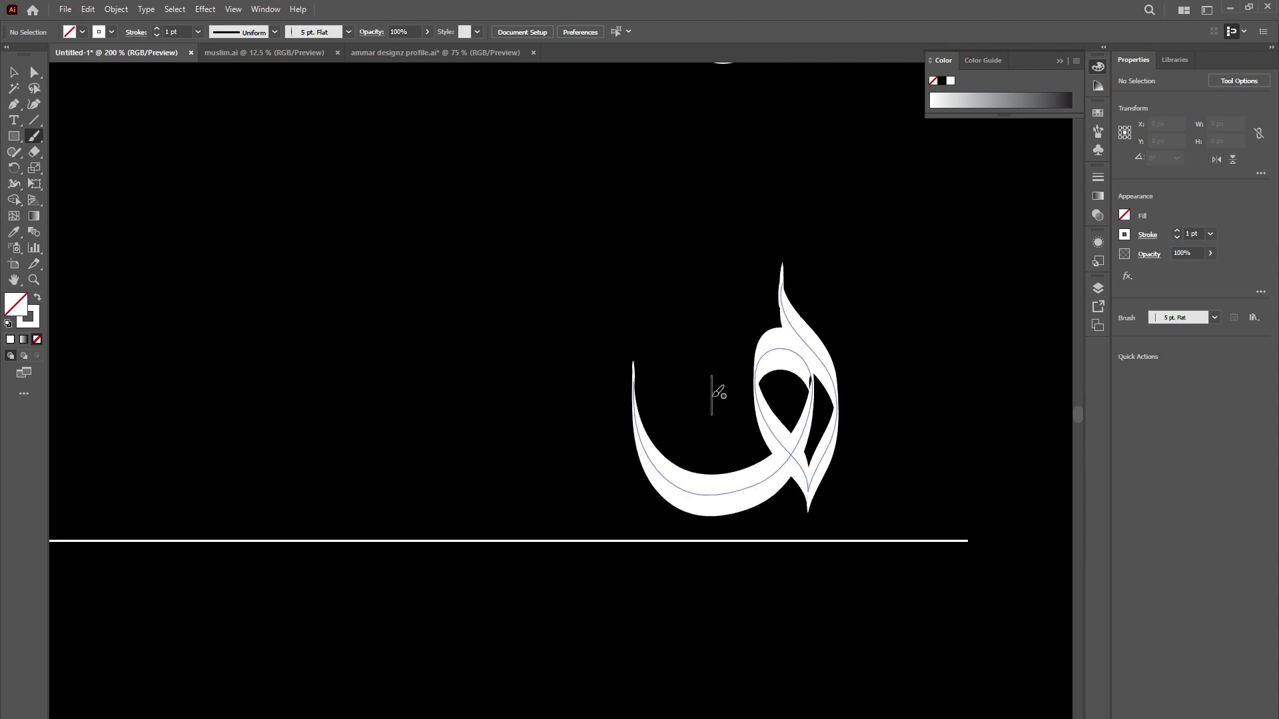
{"action": "key", "text": "ctrl+z"}
{"action": "scroll", "coordinate": [793, 380], "scroll_direction": "down", "scroll_amount": 1}
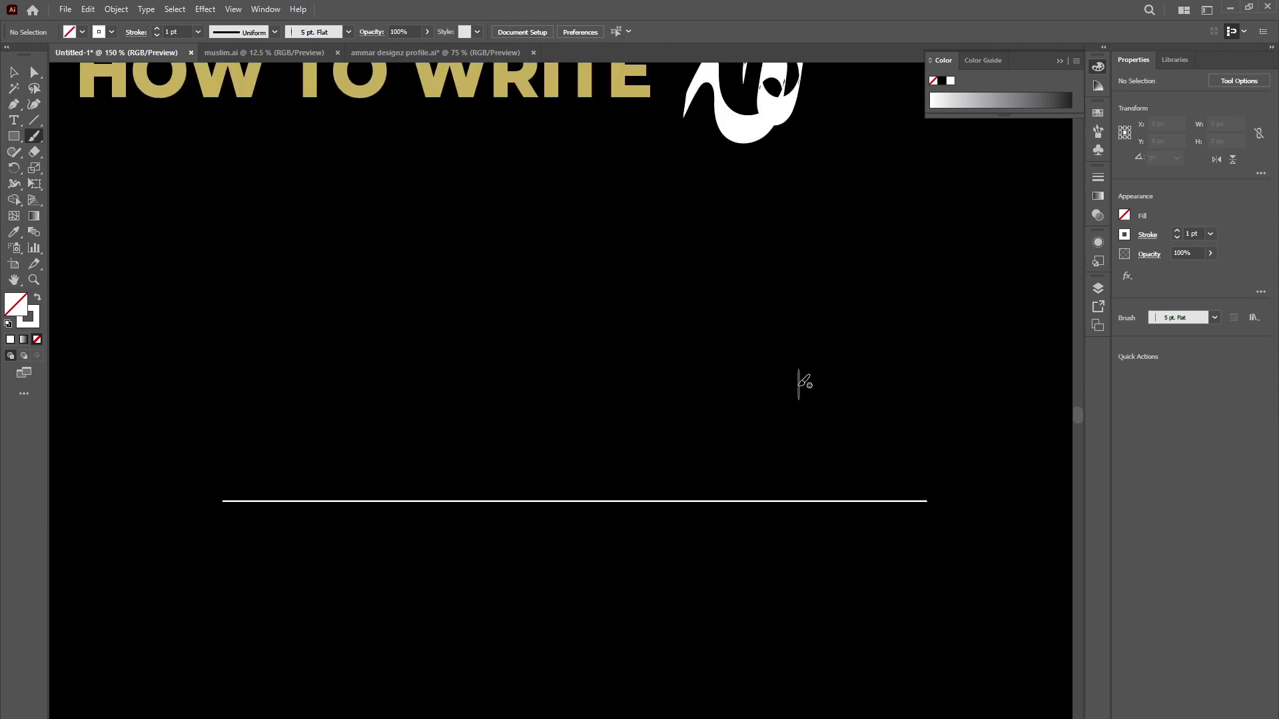
{"action": "scroll", "coordinate": [799, 383], "scroll_direction": "down", "scroll_amount": 1}
{"action": "scroll", "coordinate": [826, 414], "scroll_direction": "up", "scroll_amount": 1}
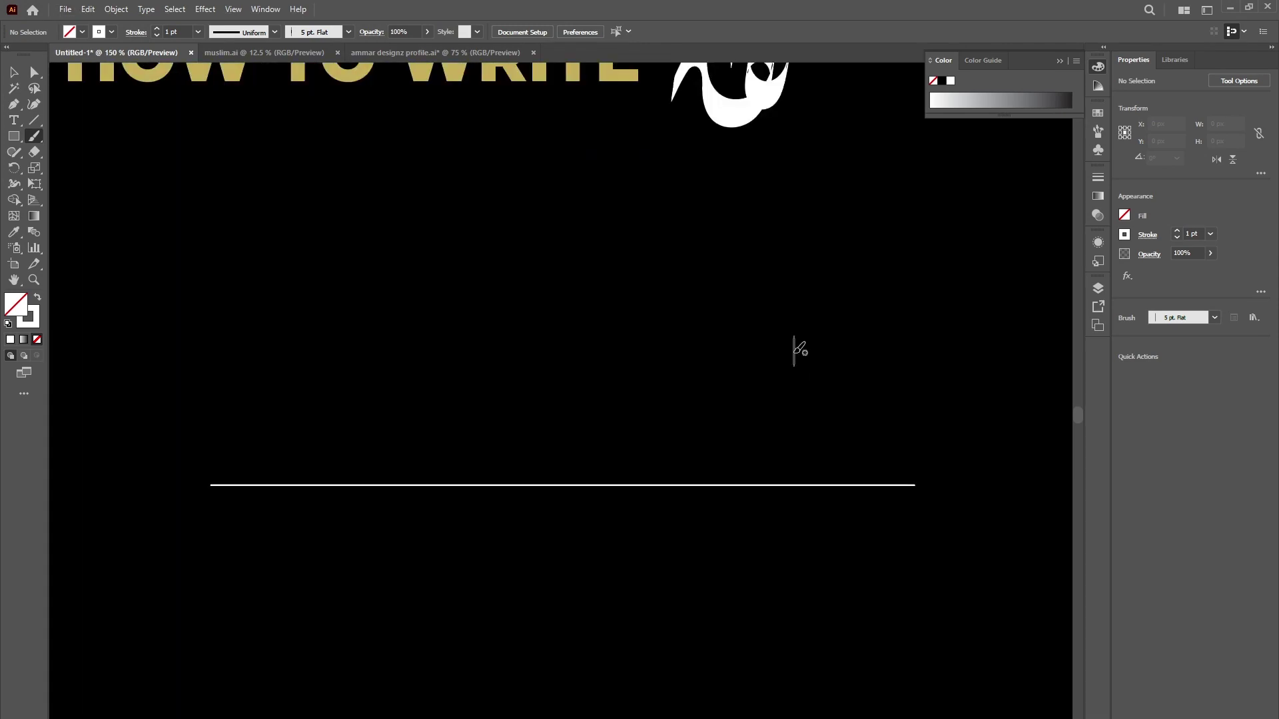
{"action": "mouse_move", "coordinate": [797, 343]}
{"action": "left_mouse_down"}
{"action": "mouse_move", "coordinate": [819, 310]}
{"action": "mouse_move", "coordinate": [863, 324]}
{"action": "mouse_move", "coordinate": [877, 403]}
{"action": "mouse_move", "coordinate": [846, 452]}
{"action": "mouse_move", "coordinate": [804, 468]}
{"action": "mouse_move", "coordinate": [786, 436]}
{"action": "mouse_move", "coordinate": [803, 387]}
{"action": "mouse_move", "coordinate": [829, 383]}
{"action": "mouse_move", "coordinate": [836, 426]}
{"action": "mouse_move", "coordinate": [780, 479]}
{"action": "mouse_move", "coordinate": [730, 483]}
{"action": "mouse_move", "coordinate": [705, 470]}
{"action": "mouse_move", "coordinate": [674, 431]}
{"action": "mouse_move", "coordinate": [665, 371]}
{"action": "left_mouse_up"}
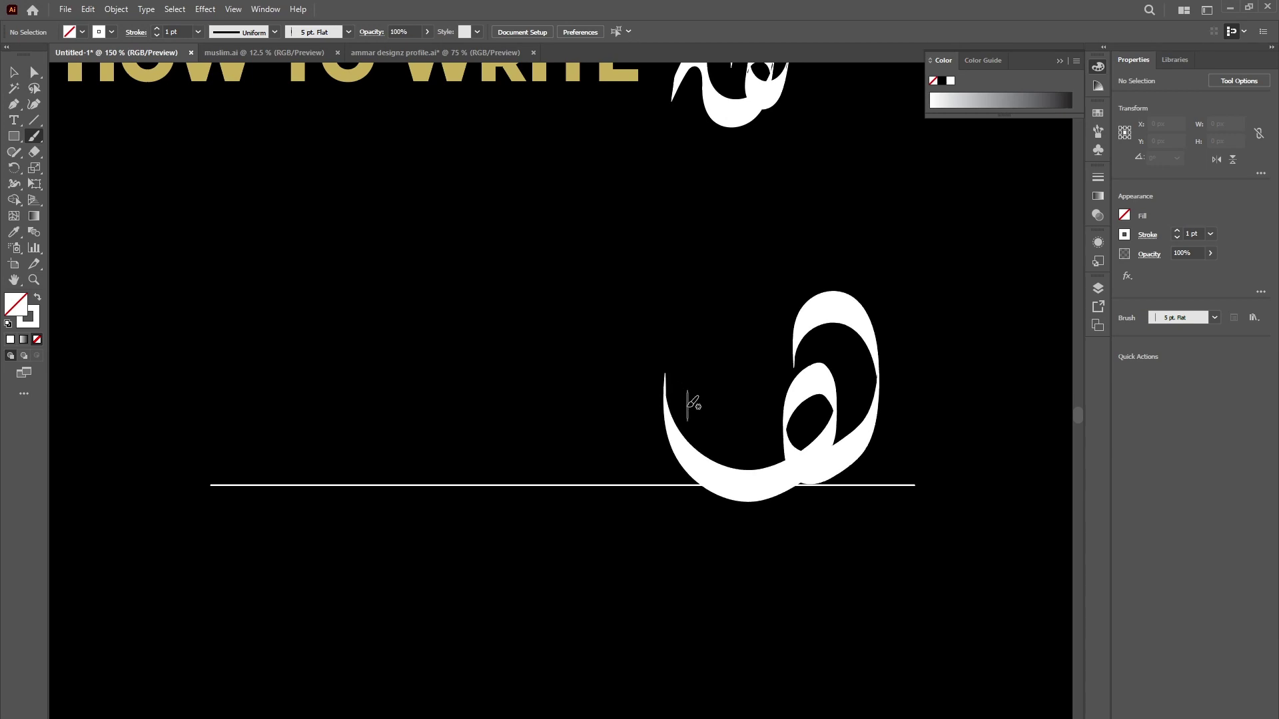
{"action": "key", "text": "ctrl+z"}
- Review the Paintbrush tool options, try a large two-loop heh with a wide bowl resting on the line, and undo it
{"action": "double_click", "coordinate": [34, 137]}
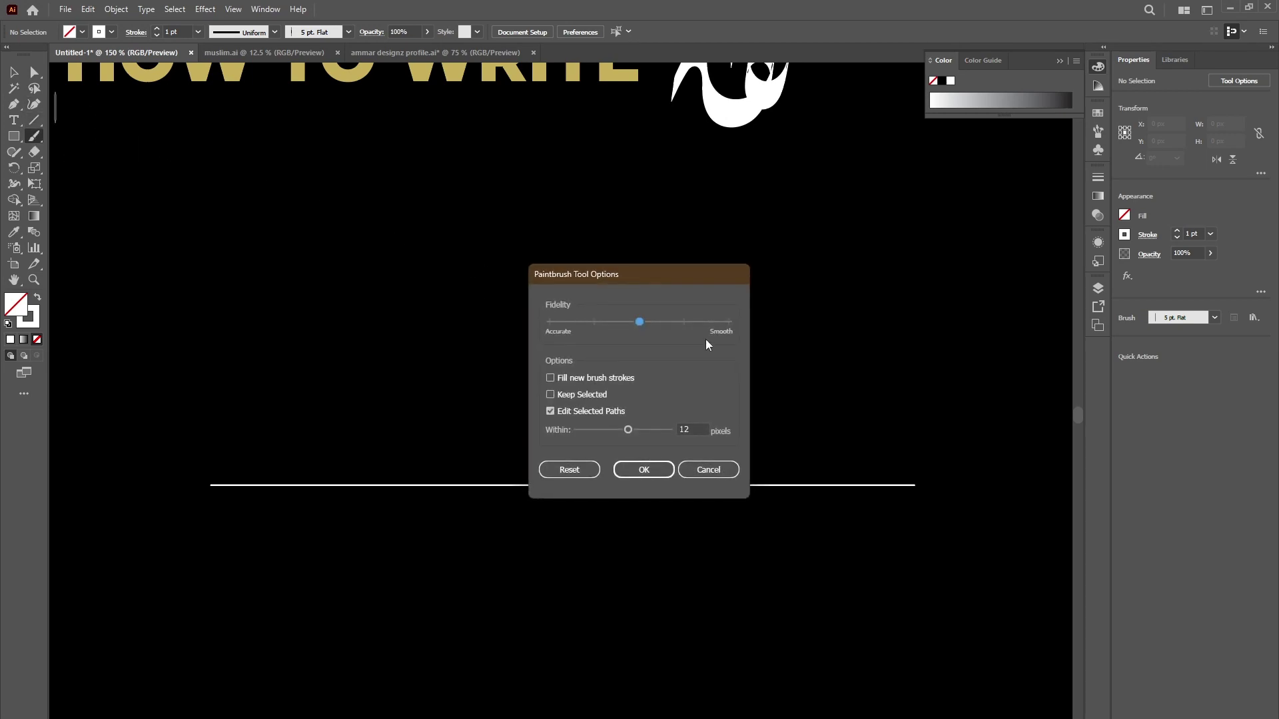
{"action": "left_click", "coordinate": [643, 469]}
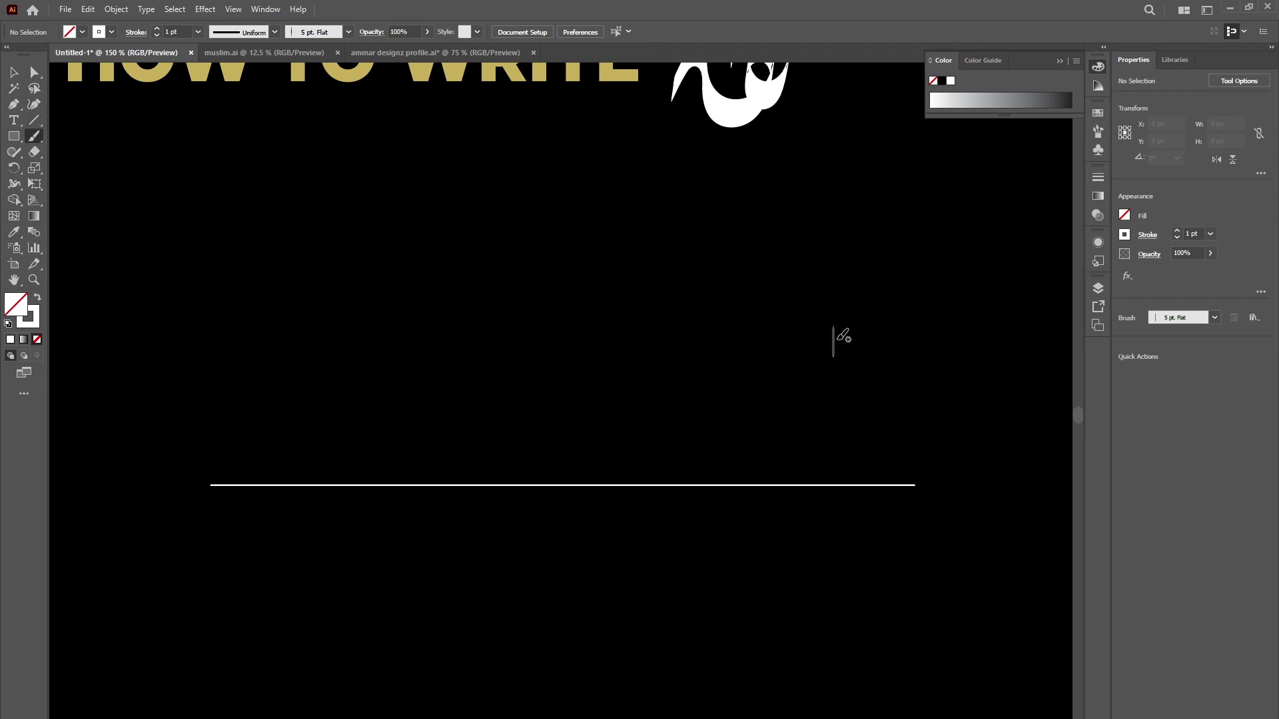
{"action": "mouse_move", "coordinate": [800, 330]}
{"action": "left_mouse_down"}
{"action": "mouse_move", "coordinate": [806, 291]}
{"action": "mouse_move", "coordinate": [834, 274]}
{"action": "mouse_move", "coordinate": [873, 289]}
{"action": "mouse_move", "coordinate": [887, 352]}
{"action": "mouse_move", "coordinate": [878, 379]}
{"action": "mouse_move", "coordinate": [806, 439]}
{"action": "mouse_move", "coordinate": [778, 428]}
{"action": "mouse_move", "coordinate": [771, 376]}
{"action": "mouse_move", "coordinate": [811, 356]}
{"action": "mouse_move", "coordinate": [840, 383]}
{"action": "left_mouse_up"}
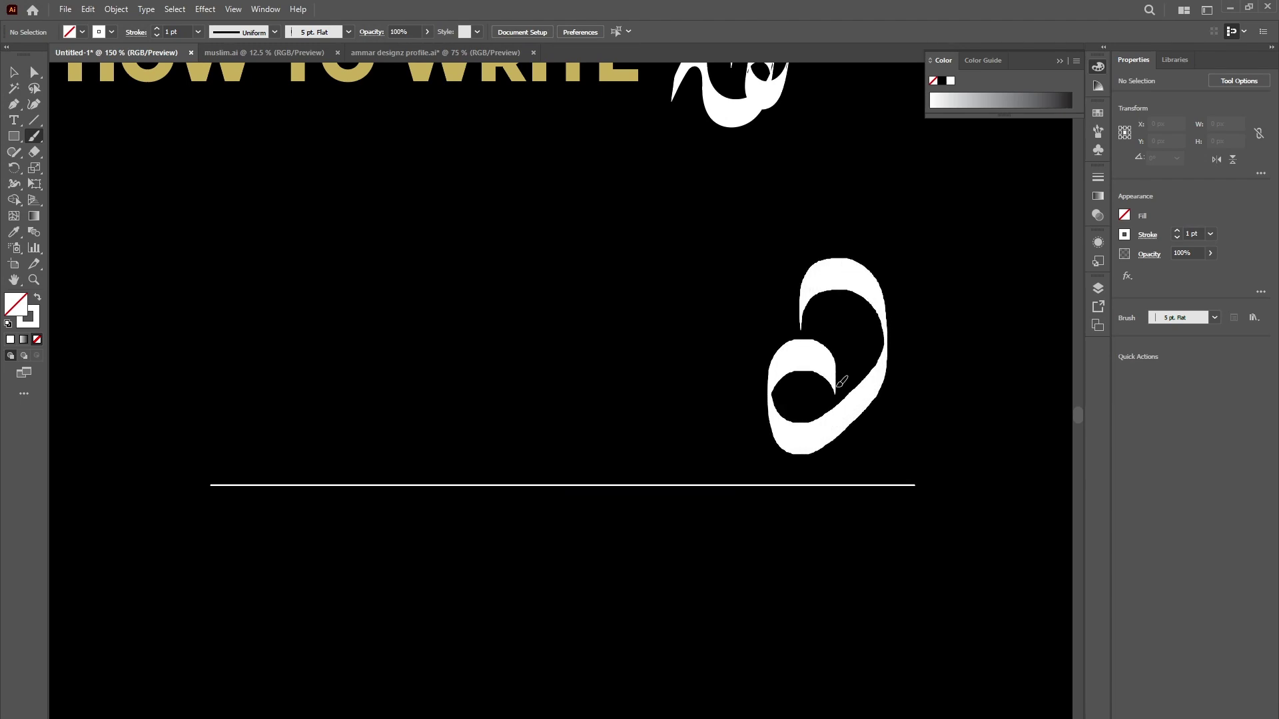
{"action": "mouse_move", "coordinate": [819, 446]}
{"action": "left_mouse_down"}
{"action": "mouse_move", "coordinate": [757, 479]}
{"action": "mouse_move", "coordinate": [687, 460]}
{"action": "mouse_move", "coordinate": [660, 403]}
{"action": "left_mouse_up"}
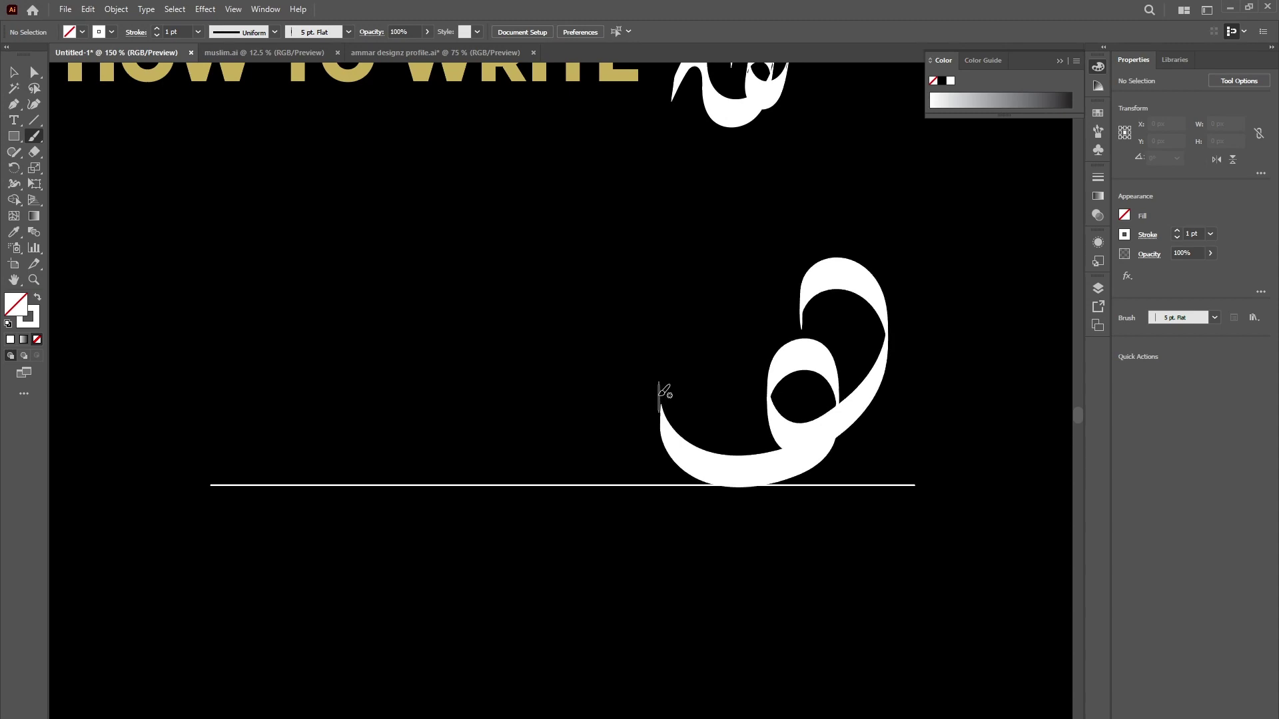
{"action": "scroll", "coordinate": [776, 408], "scroll_direction": "down", "scroll_amount": 1}
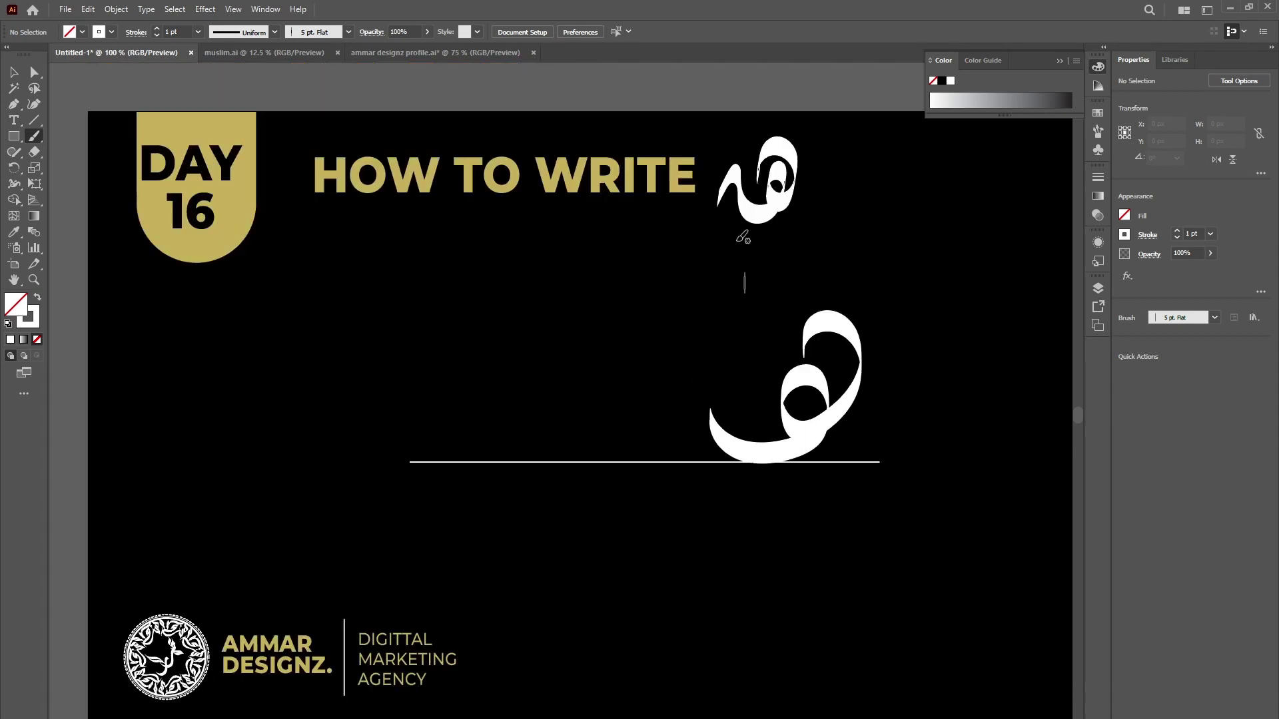
{"action": "key", "text": "ctrl+z"}
- Try a more compact heh near the line's right end and a small arch stroke, undoing both
{"action": "mouse_move", "coordinate": [817, 396]}
{"action": "left_mouse_down"}
{"action": "mouse_move", "coordinate": [844, 356]}
{"action": "mouse_move", "coordinate": [871, 370]}
{"action": "mouse_move", "coordinate": [873, 409]}
{"action": "mouse_move", "coordinate": [846, 434]}
{"action": "mouse_move", "coordinate": [828, 405]}
{"action": "mouse_move", "coordinate": [849, 387]}
{"action": "mouse_move", "coordinate": [870, 430]}
{"action": "mouse_move", "coordinate": [818, 458]}
{"action": "mouse_move", "coordinate": [768, 427]}
{"action": "left_mouse_up"}
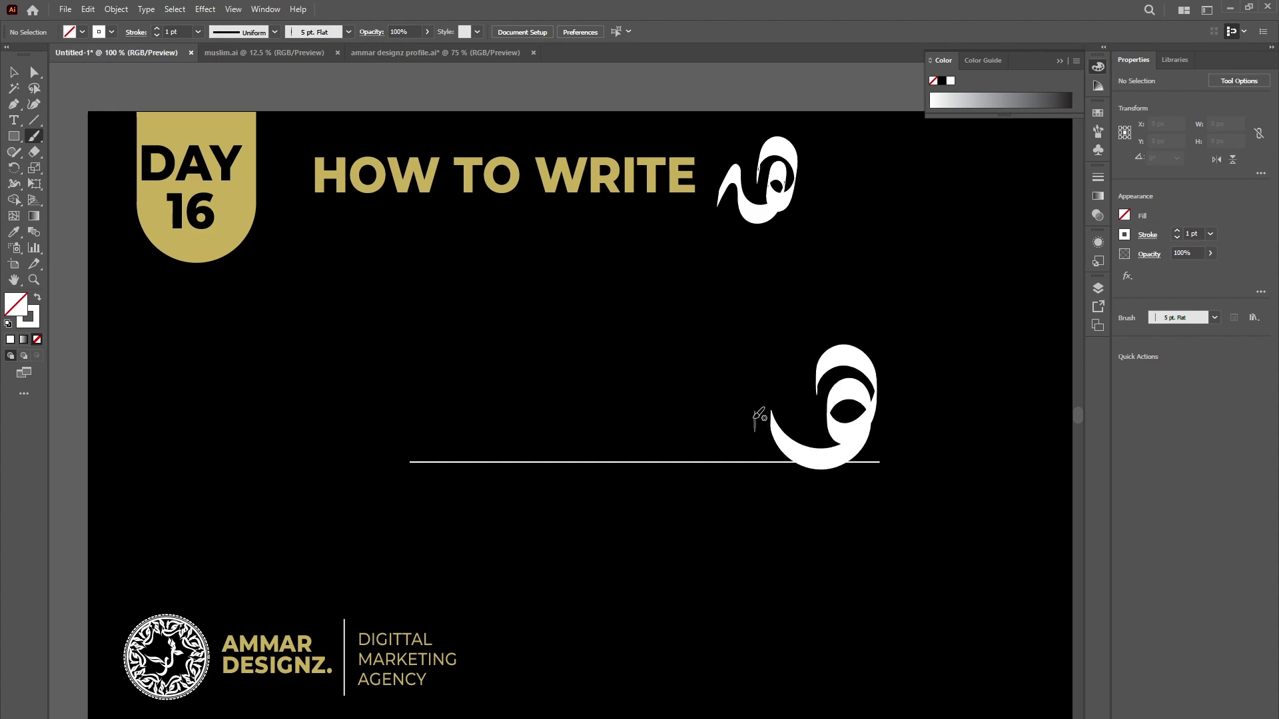
{"action": "key", "text": "ctrl+z"}
{"action": "scroll", "coordinate": [802, 408], "scroll_direction": "left", "scroll_amount": 1}
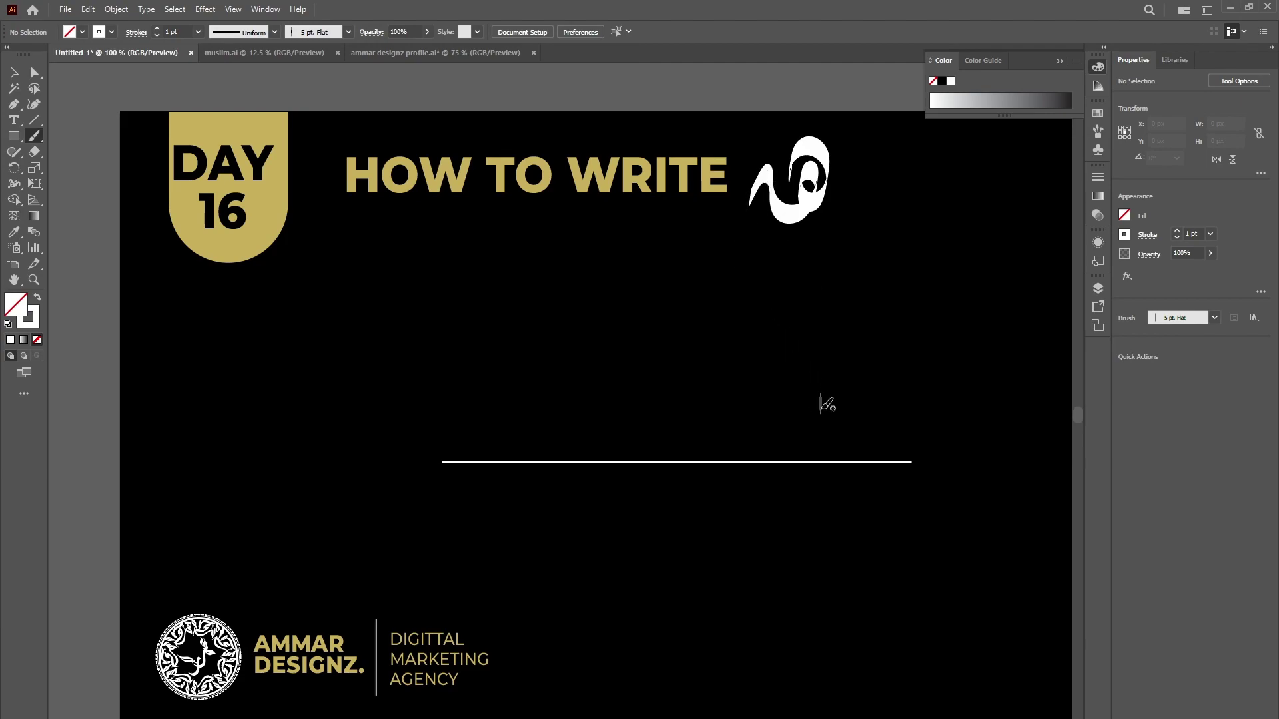
{"action": "mouse_move", "coordinate": [827, 411]}
{"action": "left_mouse_down"}
{"action": "mouse_move", "coordinate": [805, 390]}
{"action": "mouse_move", "coordinate": [799, 422]}
{"action": "left_mouse_up"}
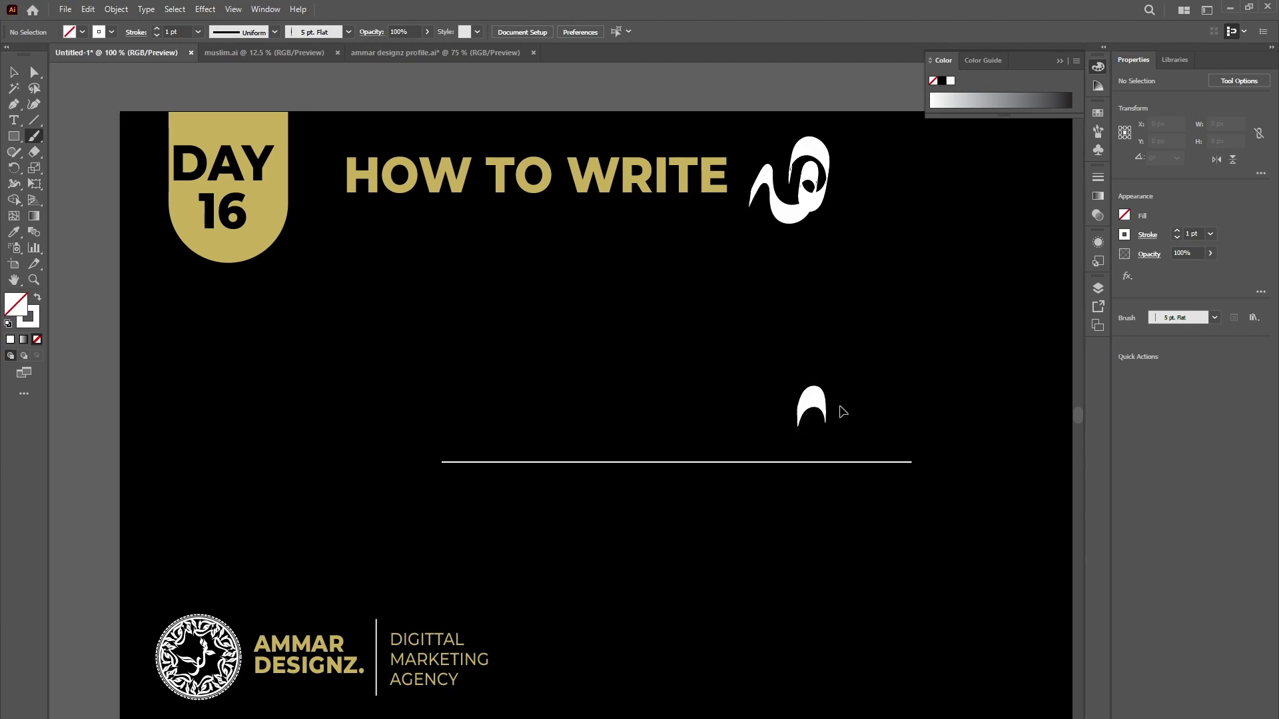
{"action": "key", "text": "ctrl+z"}
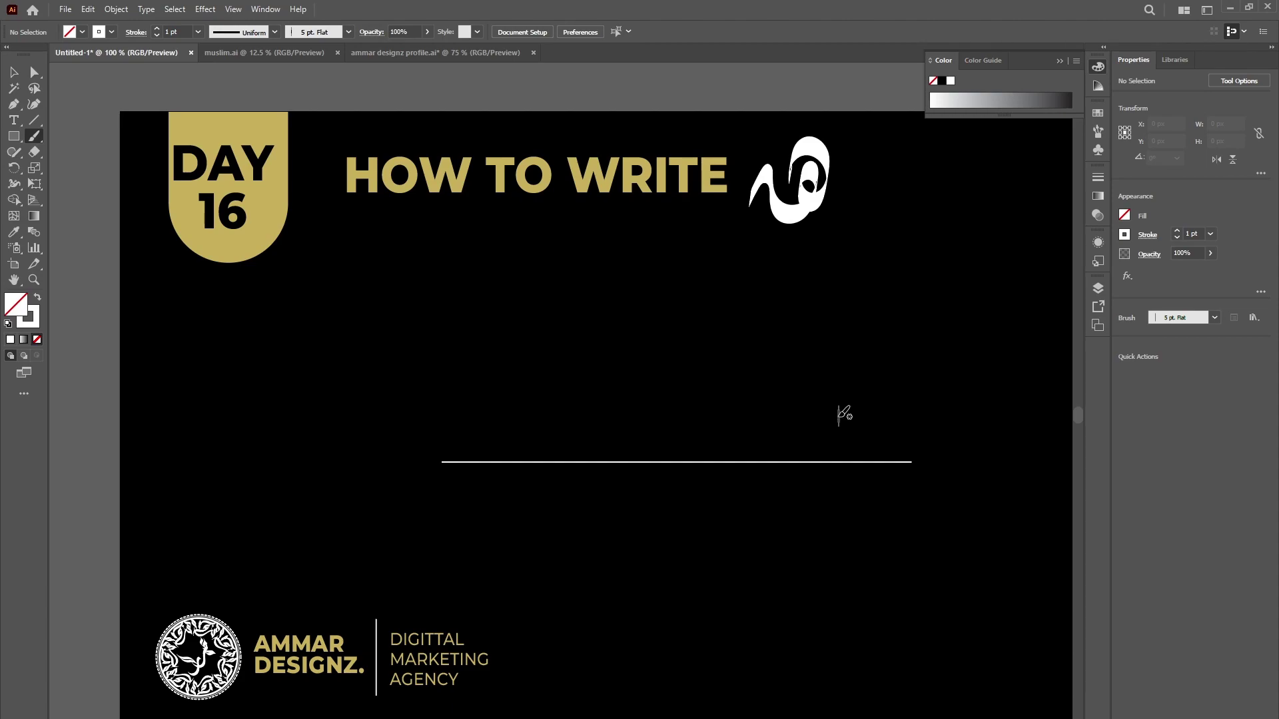
- Paint a compact heh with a short hooked ending on the line's right end, and beside it a second heh with a leftward-sweeping tail
{"action": "mouse_move", "coordinate": [831, 394]}
{"action": "left_mouse_down"}
{"action": "mouse_move", "coordinate": [860, 377]}
{"action": "mouse_move", "coordinate": [873, 391]}
{"action": "mouse_move", "coordinate": [872, 433]}
{"action": "mouse_move", "coordinate": [855, 438]}
{"action": "mouse_move", "coordinate": [851, 402]}
{"action": "mouse_move", "coordinate": [865, 423]}
{"action": "mouse_move", "coordinate": [842, 449]}
{"action": "mouse_move", "coordinate": [790, 427]}
{"action": "left_mouse_up"}
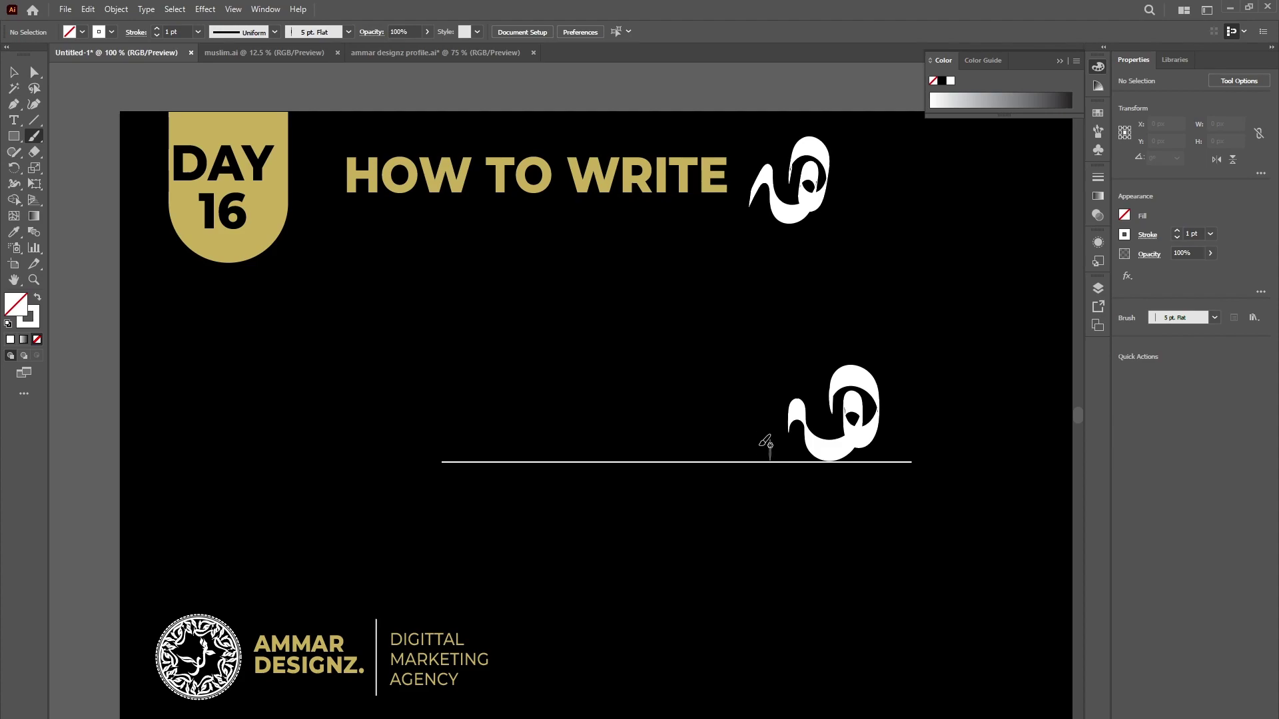
{"action": "scroll", "coordinate": [731, 428], "scroll_direction": "left", "scroll_amount": 3}
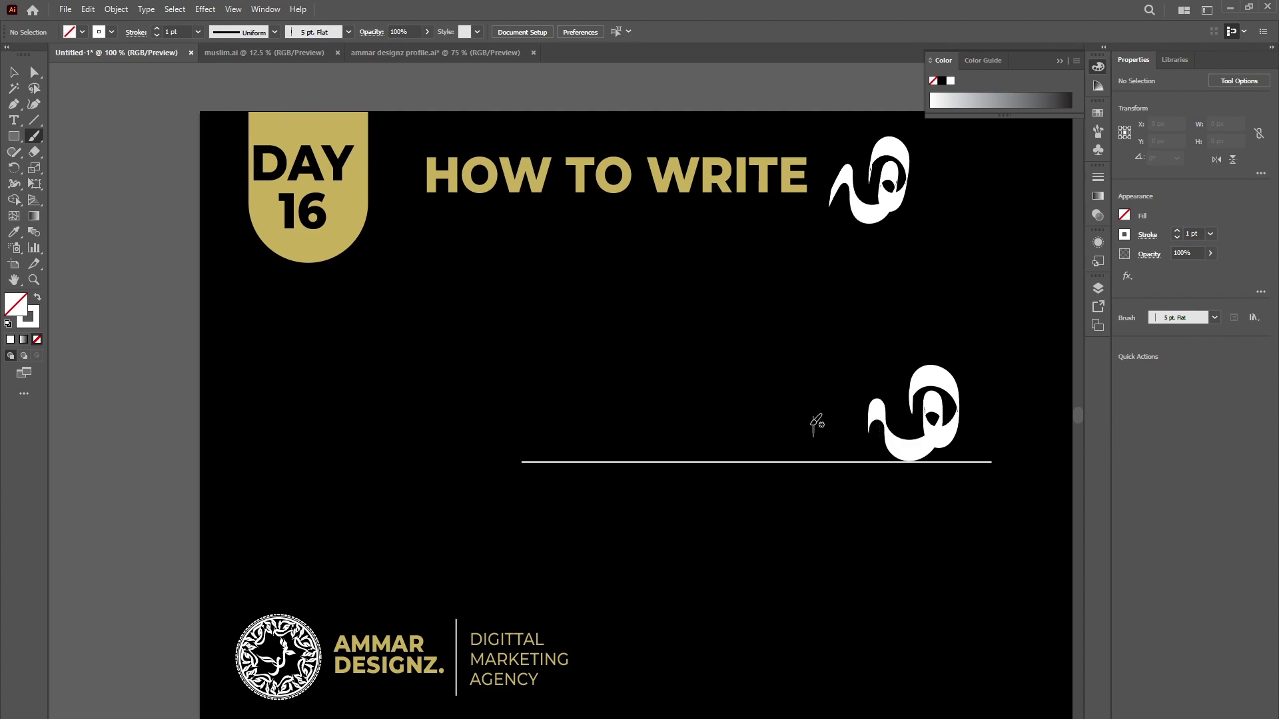
{"action": "mouse_move", "coordinate": [793, 413]}
{"action": "left_mouse_down"}
{"action": "mouse_move", "coordinate": [832, 386]}
{"action": "mouse_move", "coordinate": [837, 430]}
{"action": "mouse_move", "coordinate": [819, 439]}
{"action": "mouse_move", "coordinate": [808, 421]}
{"action": "mouse_move", "coordinate": [820, 408]}
{"action": "mouse_move", "coordinate": [829, 438]}
{"action": "mouse_move", "coordinate": [808, 453]}
{"action": "mouse_move", "coordinate": [782, 431]}
{"action": "left_mouse_up"}
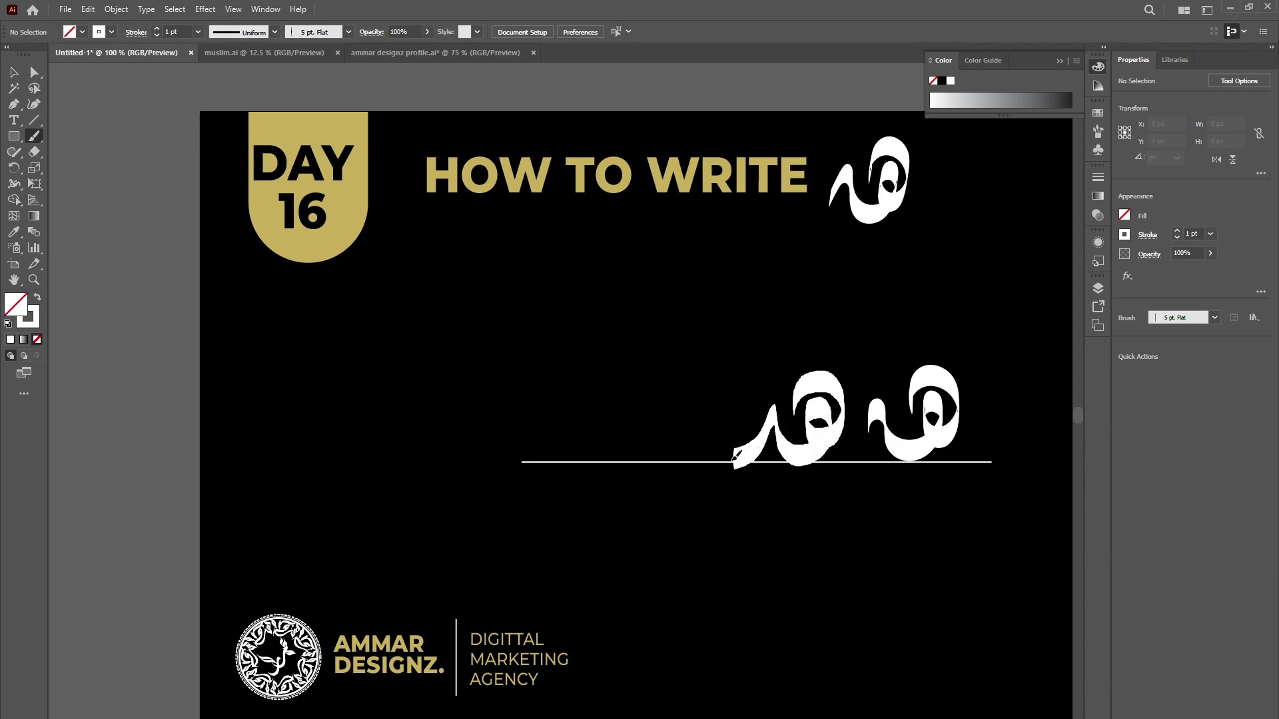
{"action": "left_click_drag", "start_coordinate": [718, 456], "coordinate": [699, 459]}
- Place a duplicate of the long-tailed heh to its left on the baseline, near the line's left end
{"action": "scroll", "coordinate": [810, 488], "scroll_direction": "down", "scroll_amount": 1}
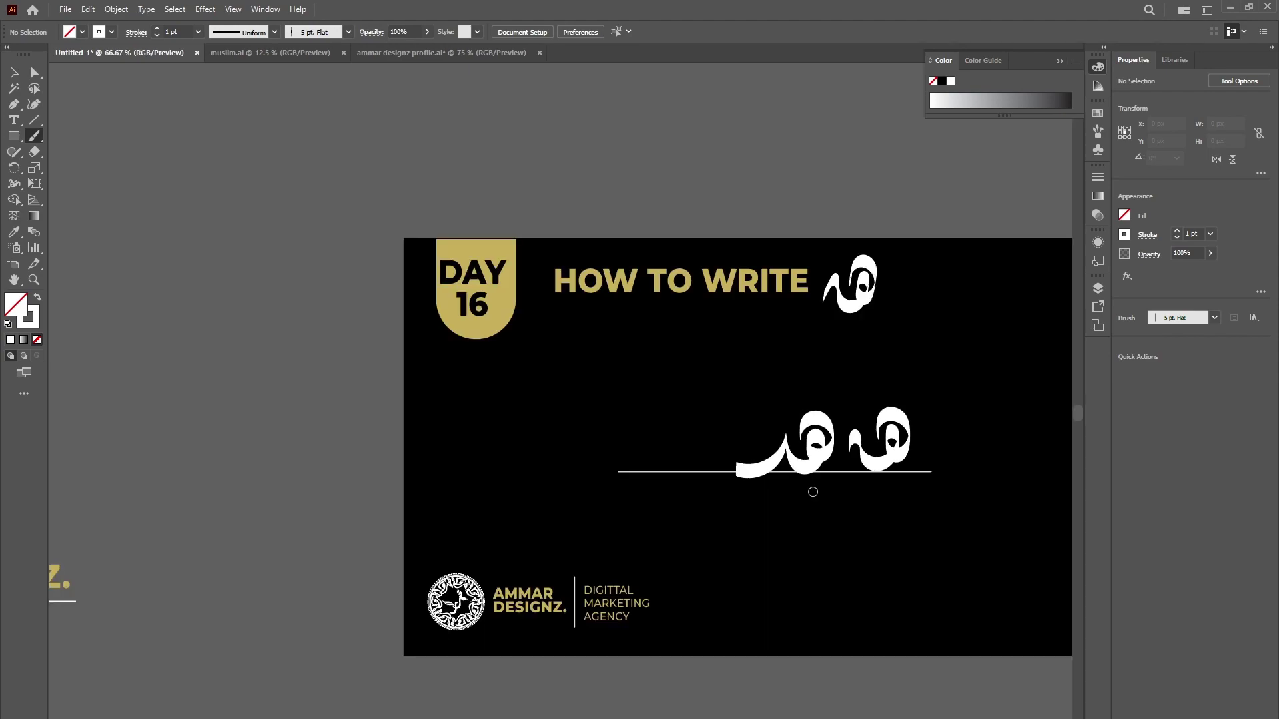
{"action": "scroll", "coordinate": [814, 490], "scroll_direction": "up", "scroll_amount": 3}
{"action": "key", "text": "v"}
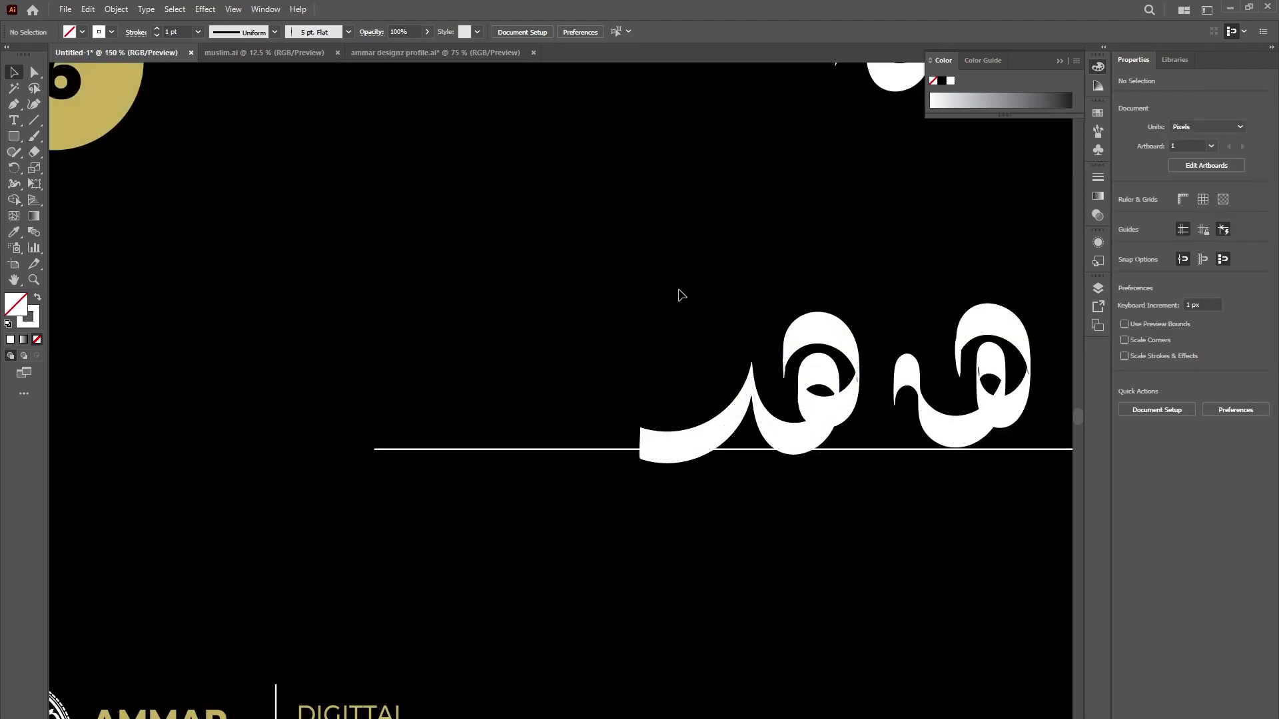
{"action": "left_click_drag", "start_coordinate": [680, 291], "coordinate": [853, 487]}
{"action": "left_click", "coordinate": [828, 441]}
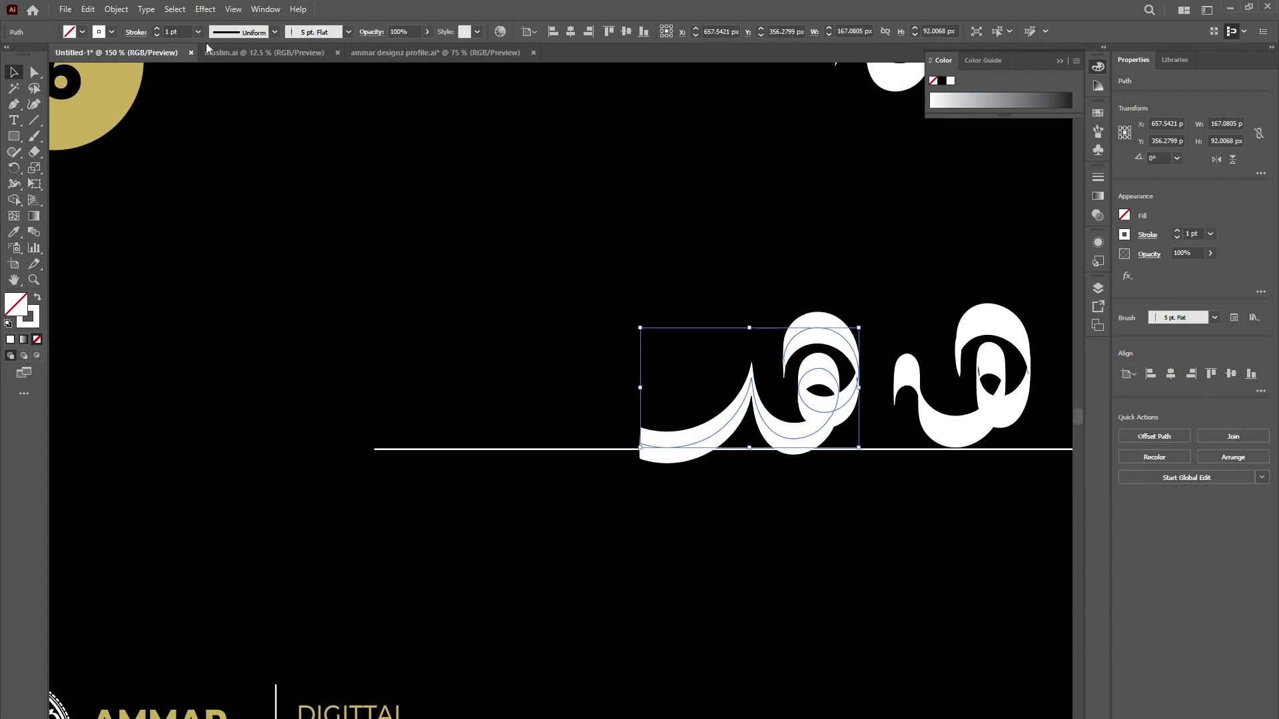
{"action": "left_click_drag", "start_coordinate": [822, 383], "coordinate": [571, 381]}
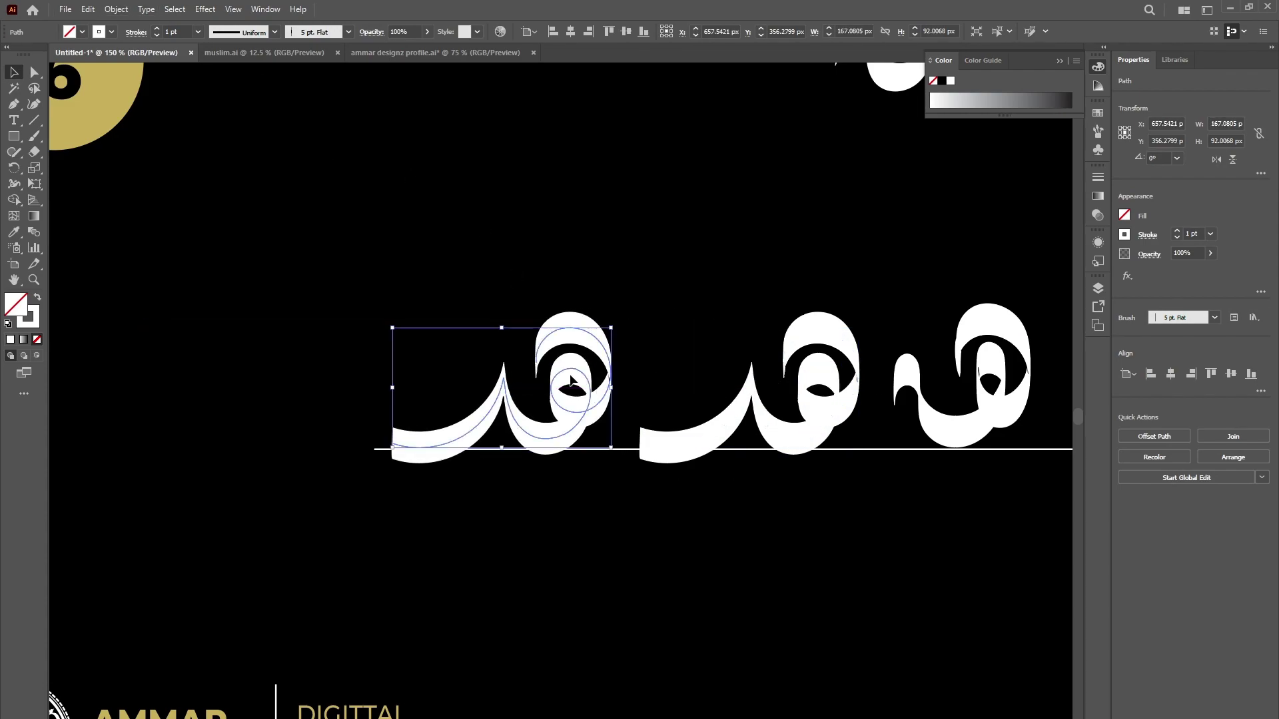
{"action": "scroll", "coordinate": [549, 385], "scroll_direction": "left", "scroll_amount": 3}
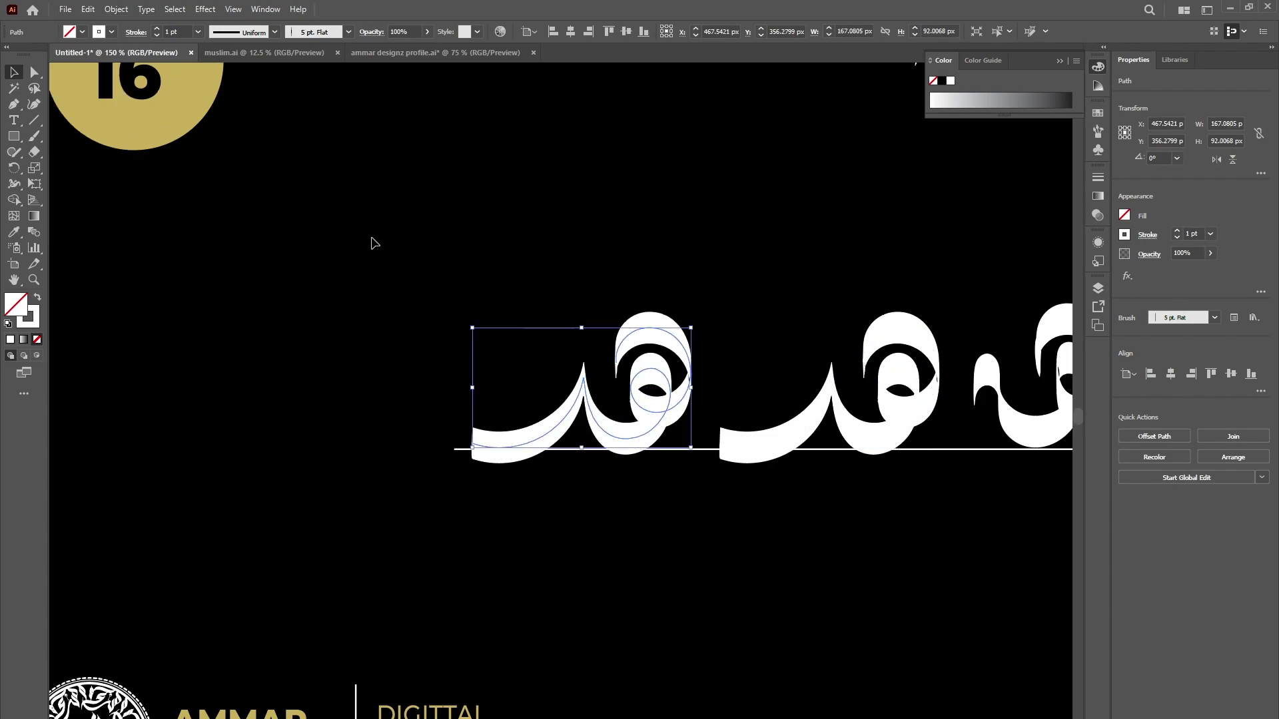
- Expand the appearance of the duplicated heh into filled outlines and nudge it slightly toward the neighbouring letter
{"action": "left_click", "coordinate": [116, 9]}
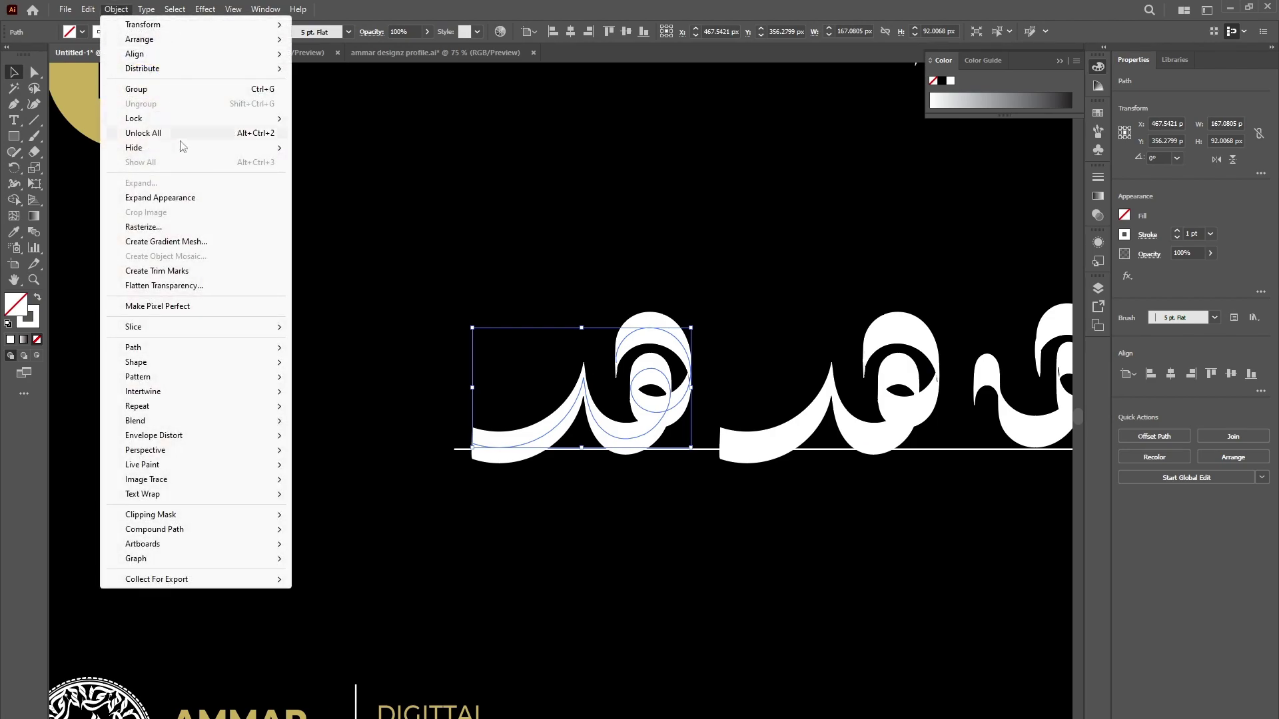
{"action": "left_click", "coordinate": [189, 201]}
{"action": "left_click", "coordinate": [382, 312]}
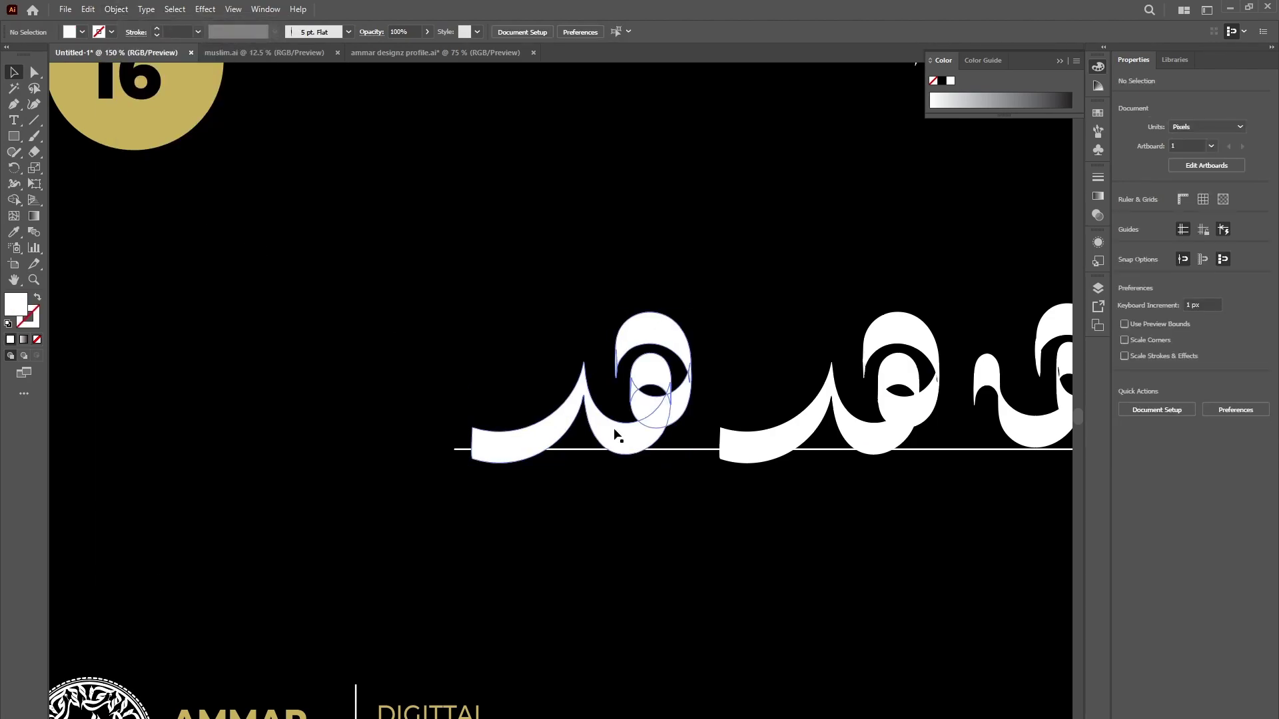
{"action": "mouse_move", "coordinate": [612, 430]}
{"action": "left_mouse_down"}
{"action": "mouse_move", "coordinate": [613, 418]}
{"action": "mouse_move", "coordinate": [623, 429]}
{"action": "left_mouse_up"}
{"action": "key", "text": "ctrl+shift+a"}
{"action": "key", "text": "ctrl+equal"}
{"action": "key", "text": "ctrl+equal"}
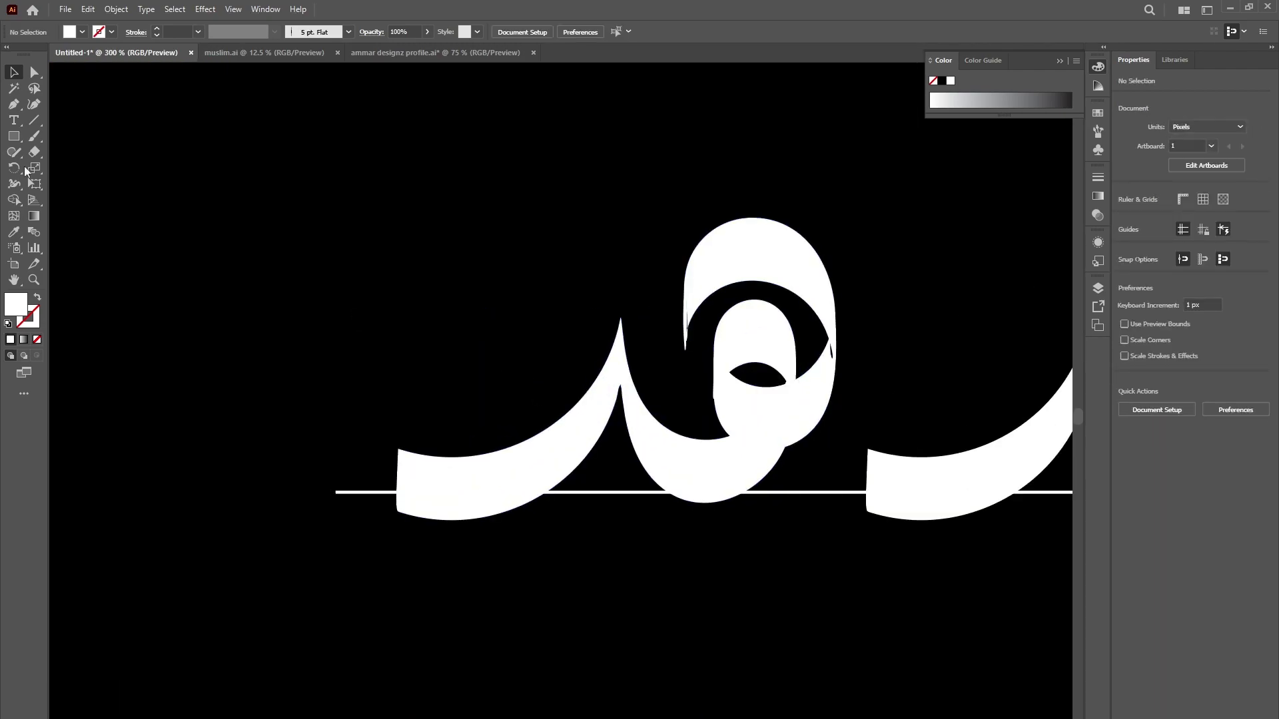
{"action": "left_click", "coordinate": [12, 106]}
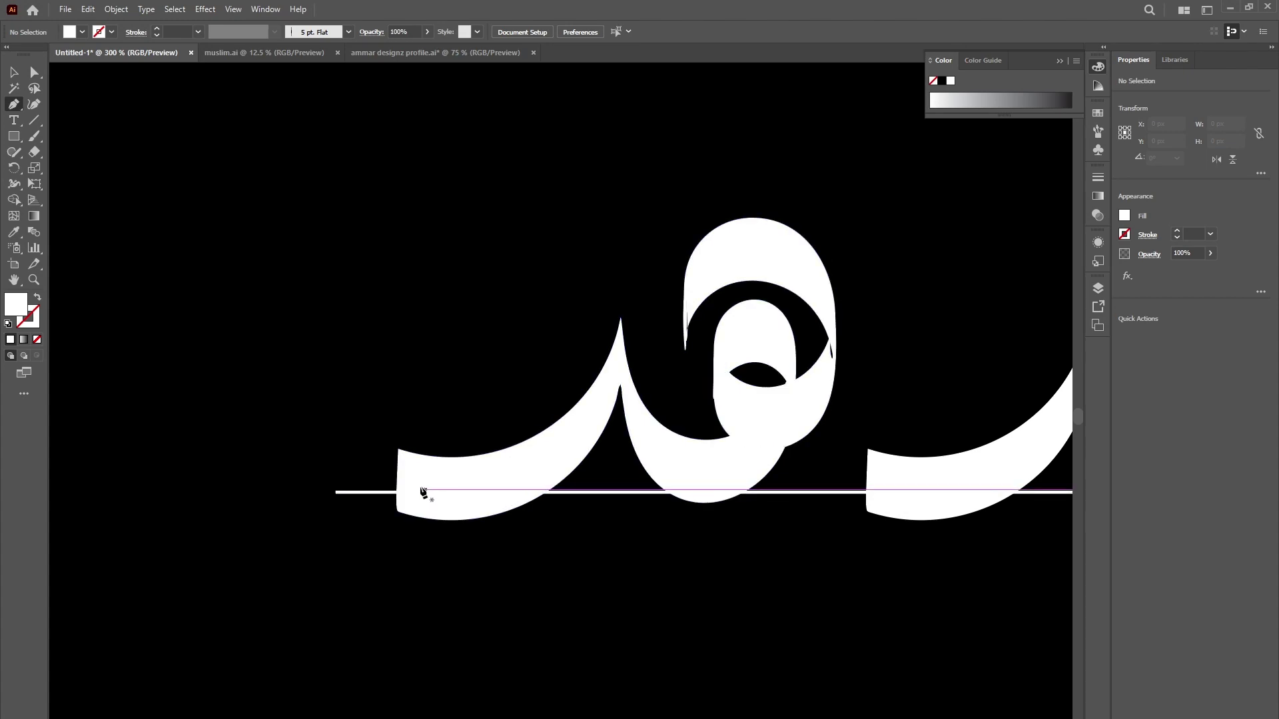
{"action": "left_click", "coordinate": [398, 450]}
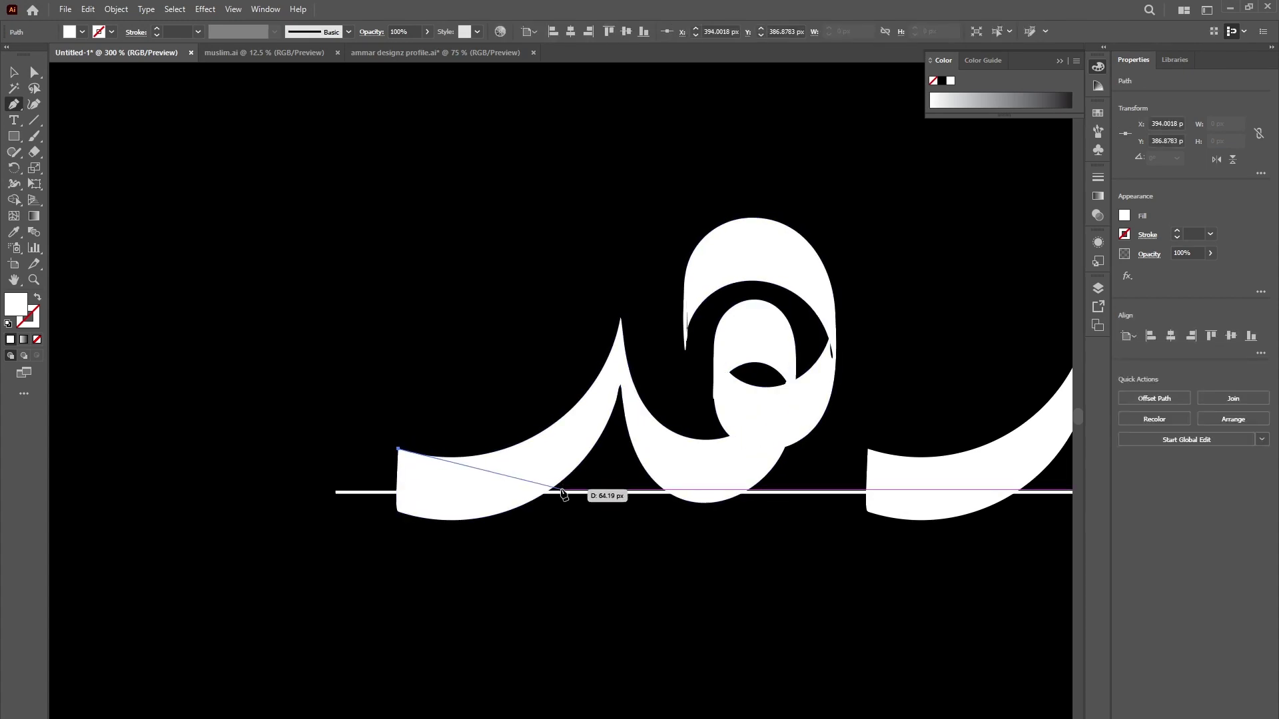
{"action": "left_click_drag", "start_coordinate": [550, 490], "coordinate": [649, 477]}
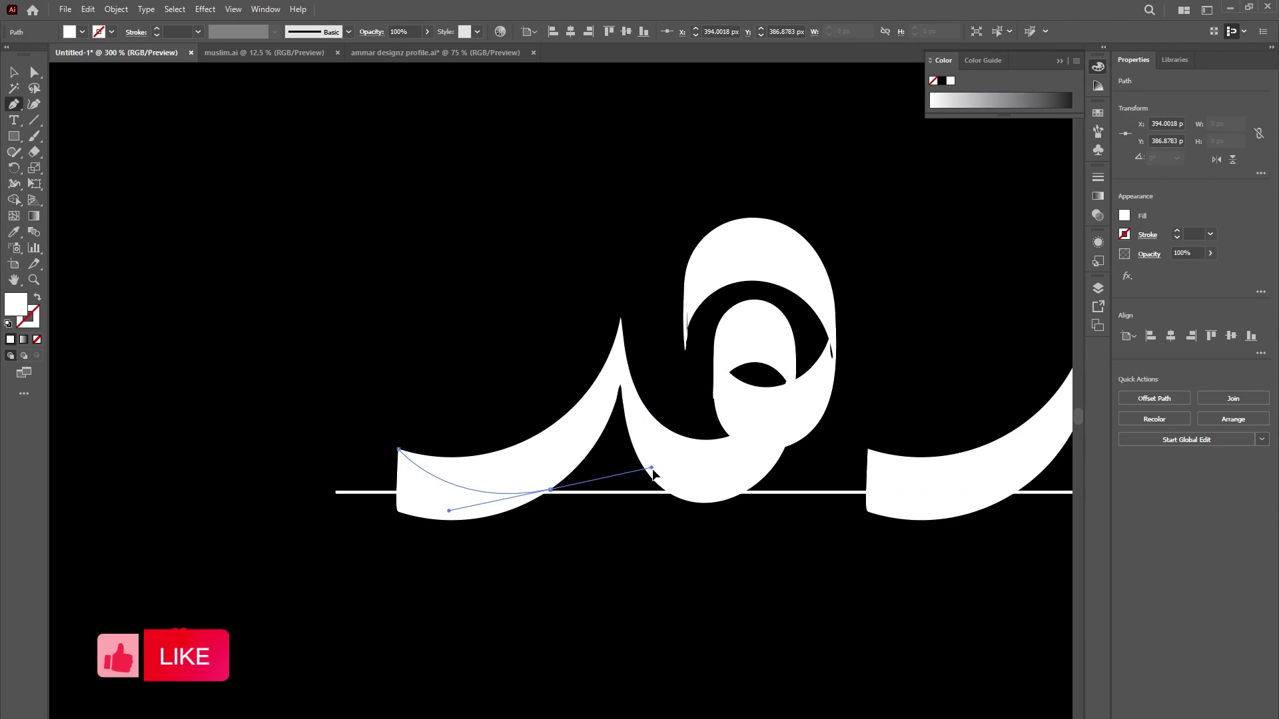
{"action": "key", "text": "ctrl+shift+a"}
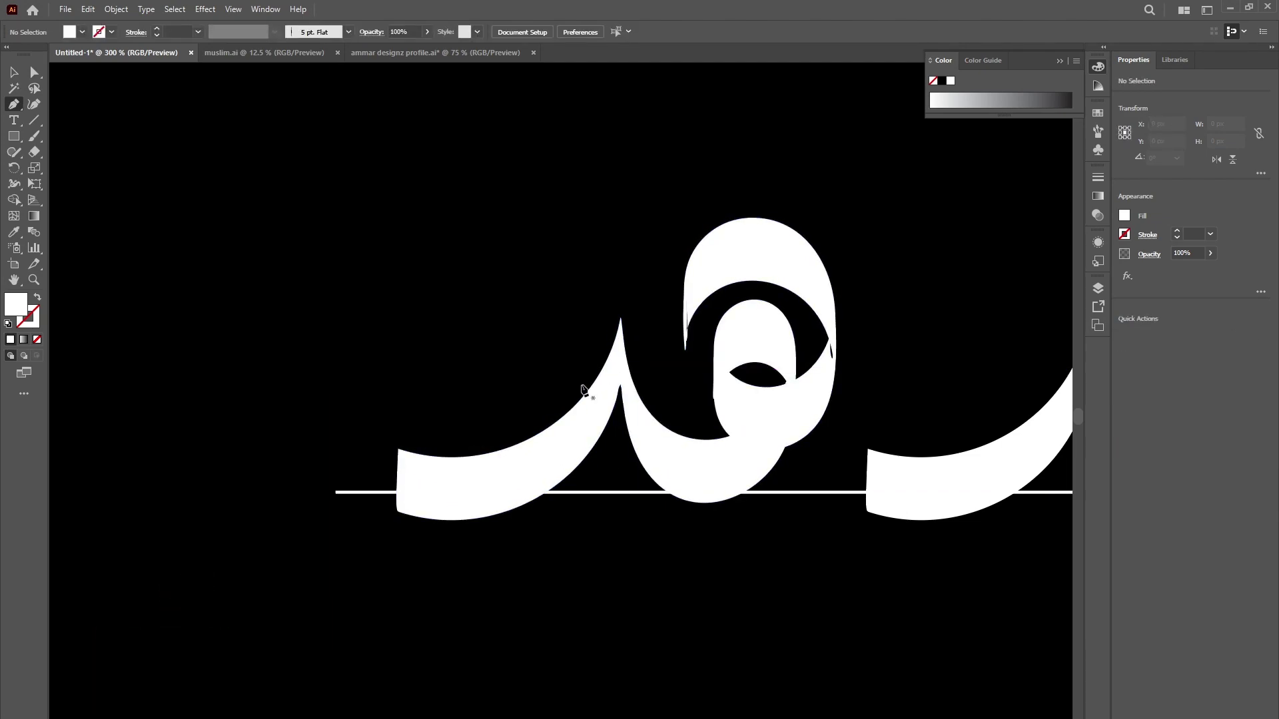
- Reposition the expanded heh vertically so its whole shape sits just above the baseline
{"action": "key", "text": "v"}
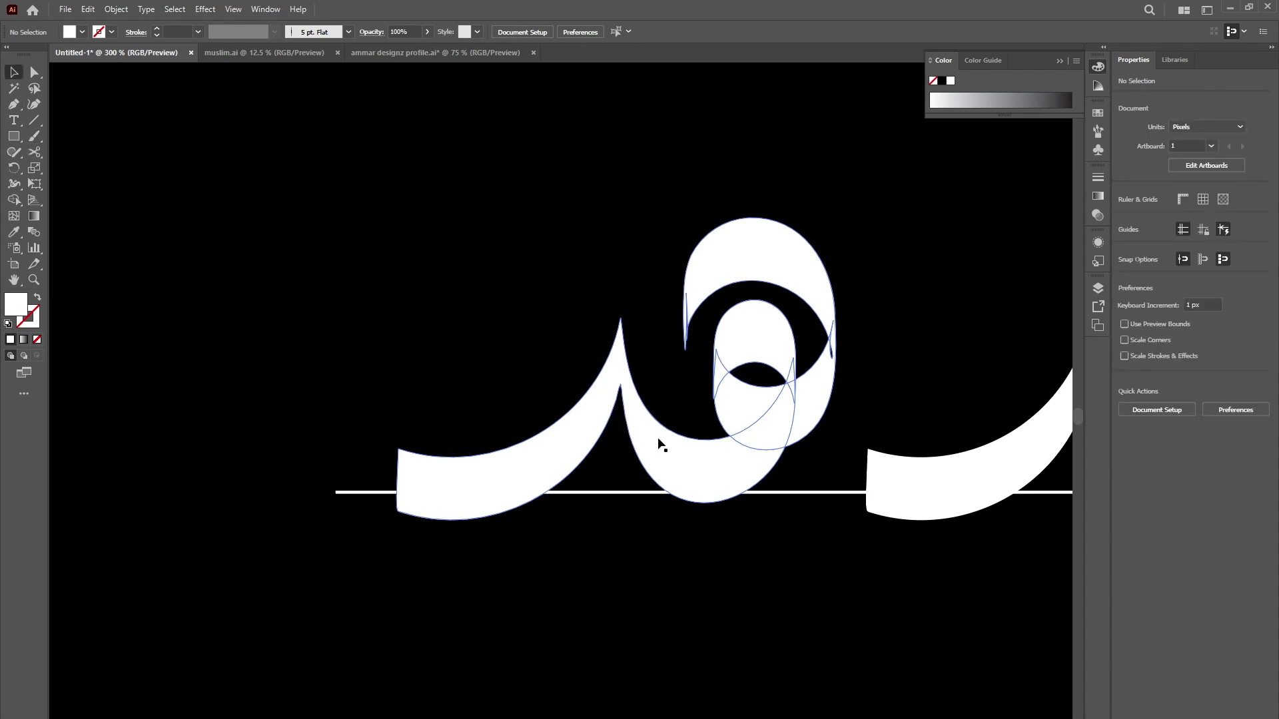
{"action": "left_click_drag", "start_coordinate": [668, 452], "coordinate": [669, 475]}
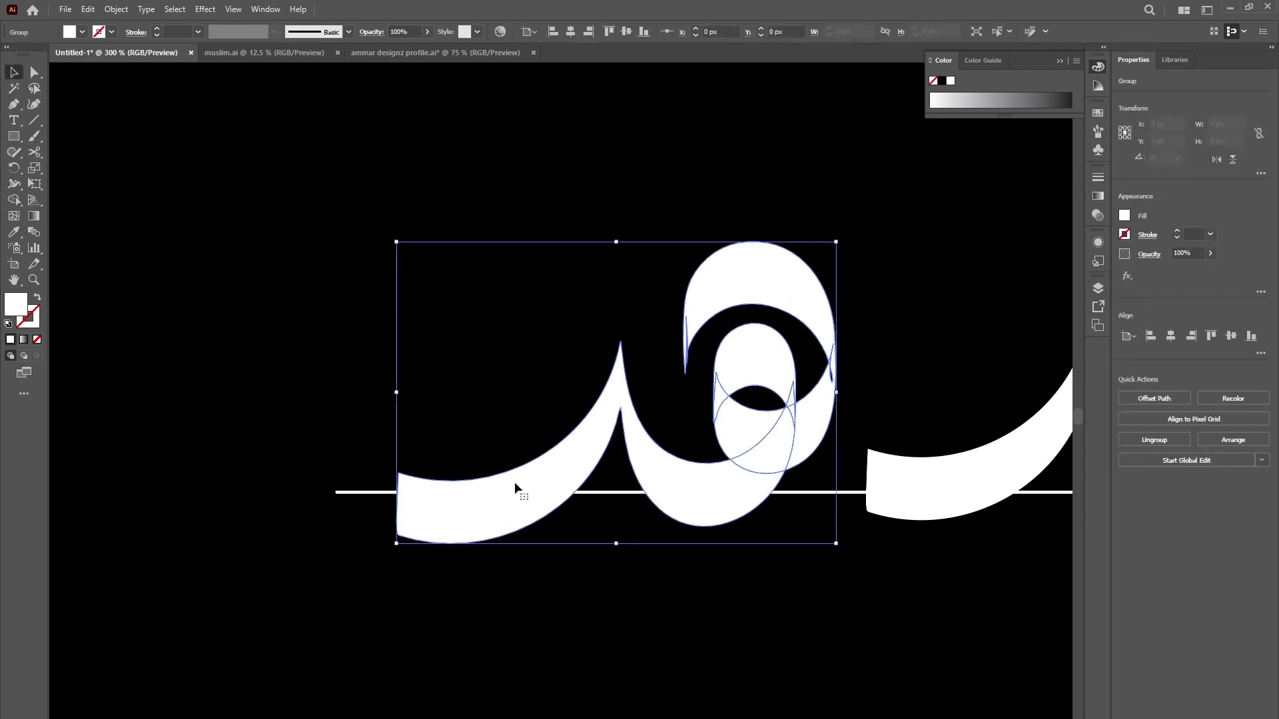
{"action": "key", "text": "ctrl+a"}
{"action": "scroll", "coordinate": [520, 541], "scroll_direction": "up", "scroll_amount": 1}
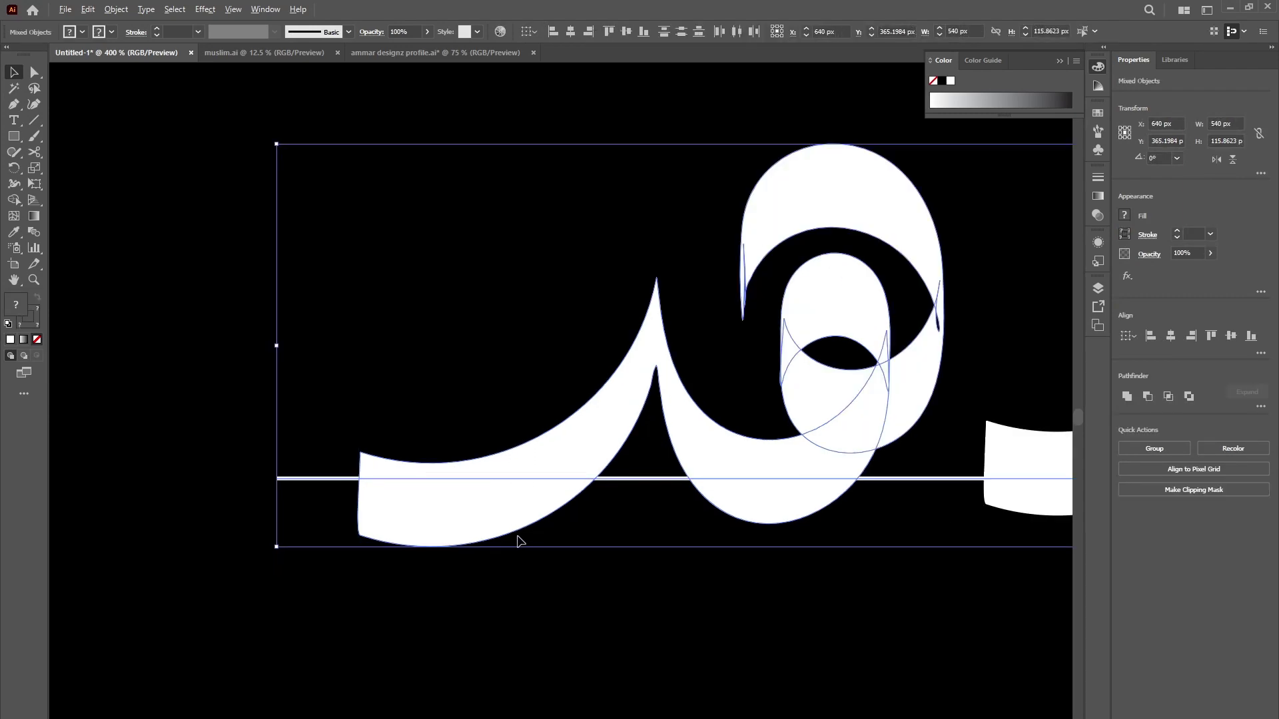
{"action": "left_click", "coordinate": [634, 593]}
{"action": "left_click_drag", "start_coordinate": [516, 513], "coordinate": [507, 530]}
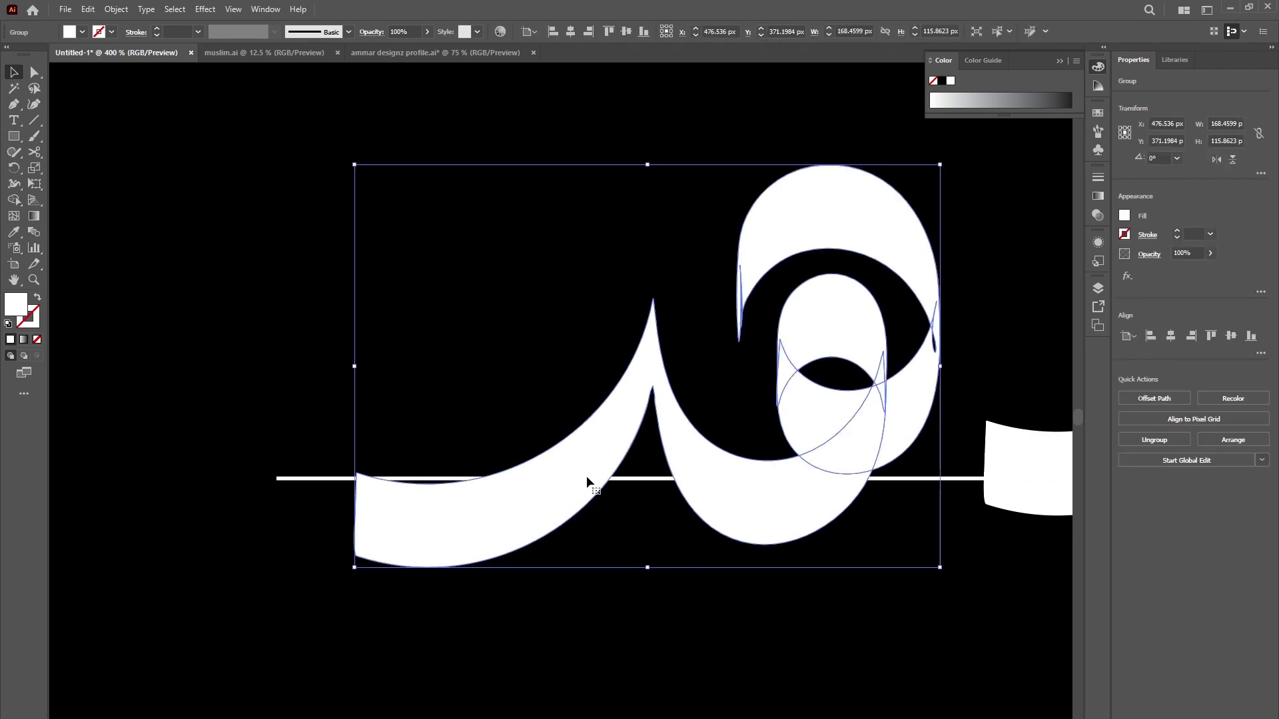
{"action": "scroll", "coordinate": [590, 476], "scroll_direction": "down", "scroll_amount": 1, "text": "alt"}
{"action": "left_click_drag", "start_coordinate": [642, 469], "coordinate": [650, 408]}
{"action": "left_click", "coordinate": [114, 242]}
- Draw a closed Pen shape over the tail, running a shallow curve from its tip to the lower edge near the peak
{"action": "left_click", "coordinate": [14, 105]}
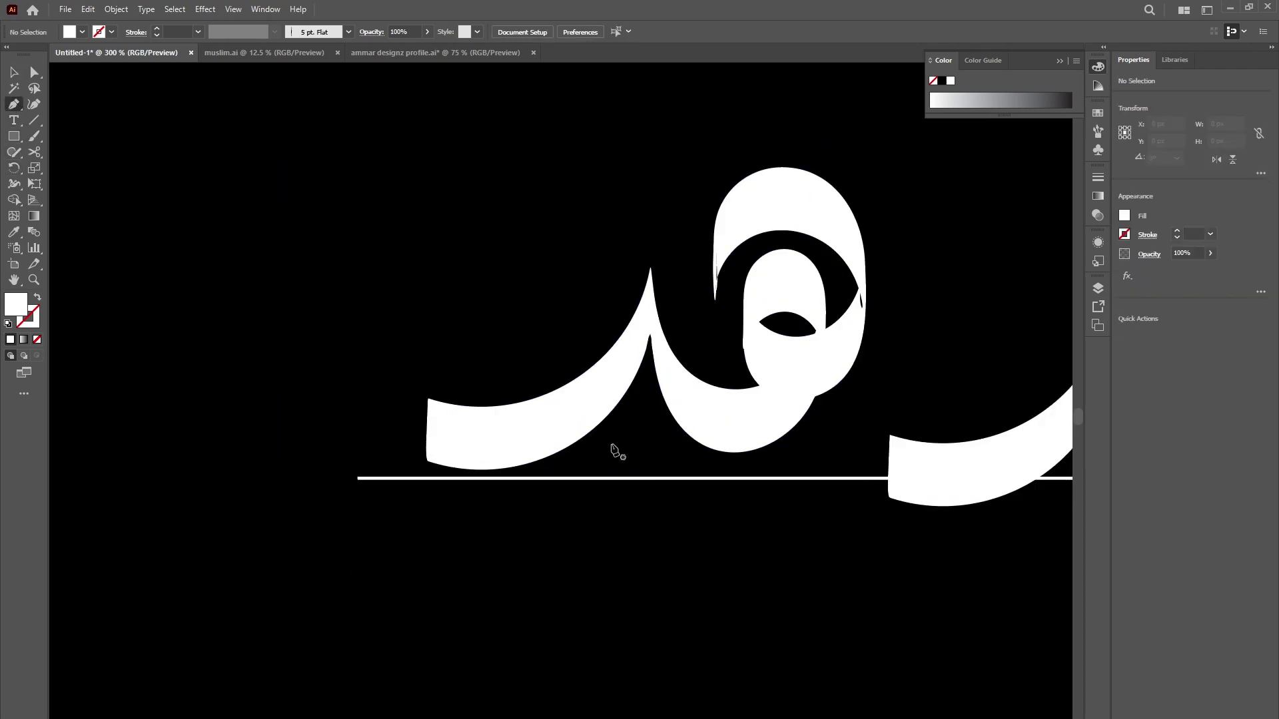
{"action": "left_click", "coordinate": [428, 399]}
{"action": "left_click_drag", "start_coordinate": [611, 411], "coordinate": [652, 392]}
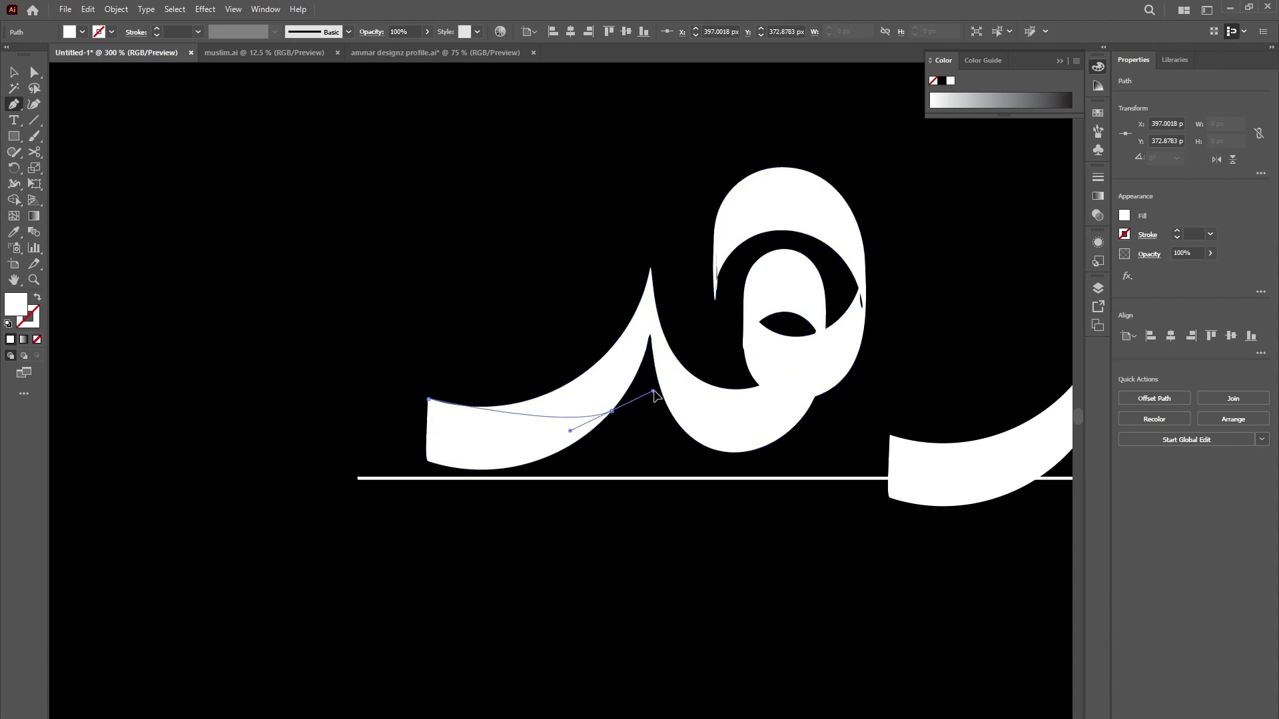
{"action": "left_click_drag", "start_coordinate": [388, 347], "coordinate": [438, 339]}
{"action": "left_click", "coordinate": [428, 399]}
{"action": "key", "text": "v"}
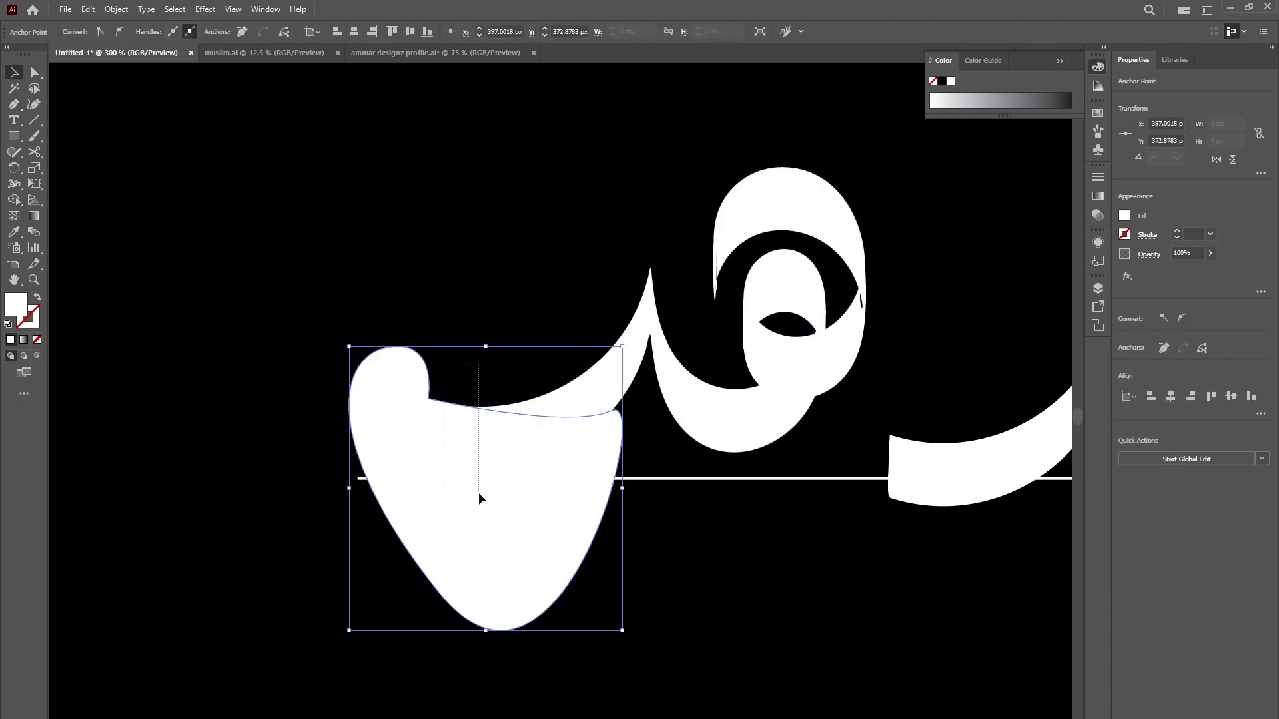
- Cut away the drawn shape and the tail's underside with the Shape Builder, leaving a tail tapered to a point
{"action": "key", "text": "ctrl+a"}
{"action": "left_click", "coordinate": [10, 202]}
{"action": "left_click_drag", "start_coordinate": [426, 426], "coordinate": [447, 445]}
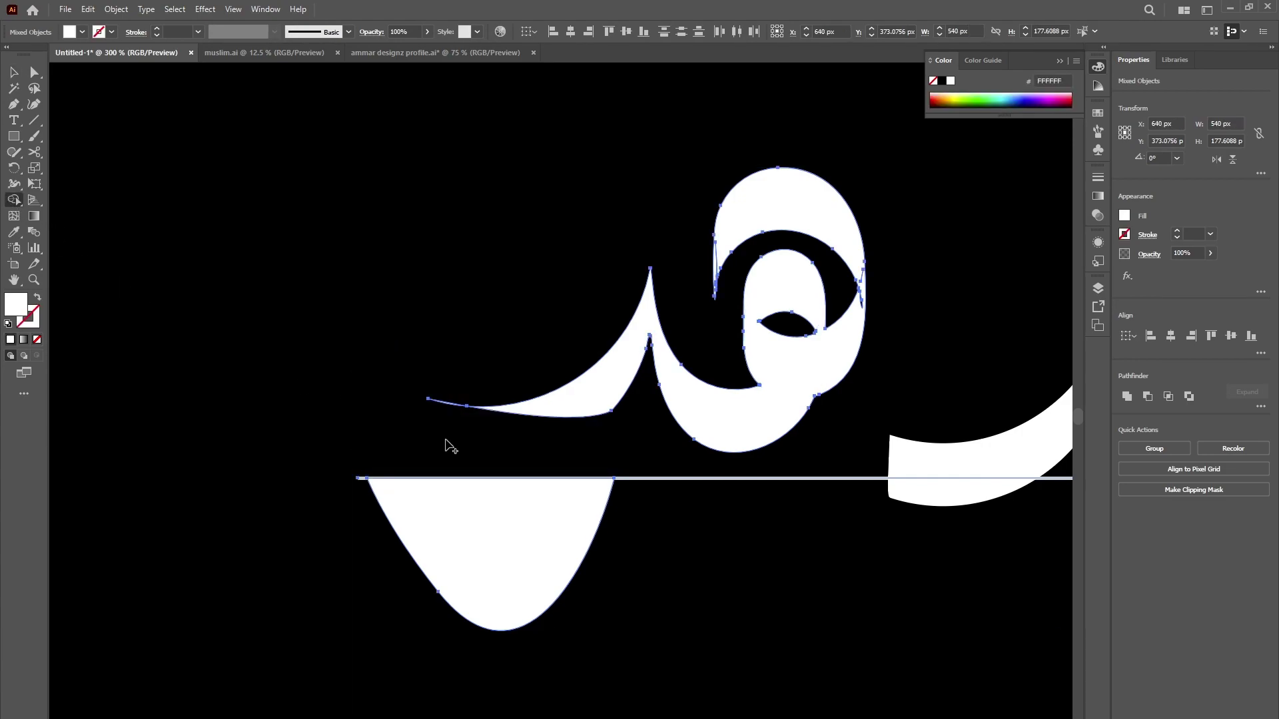
{"action": "left_click", "coordinate": [385, 530], "text": "alt"}
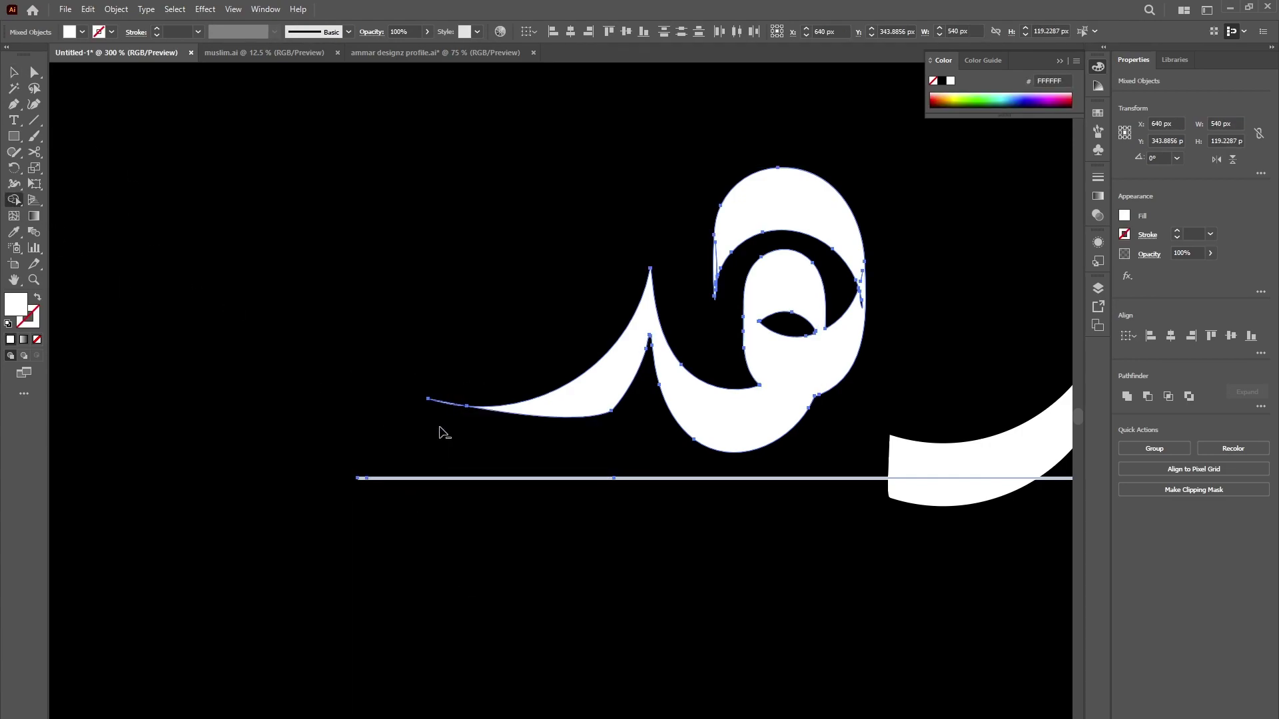
{"action": "key", "text": "v"}
{"action": "key", "text": "ctrl+a"}
{"action": "left_click", "coordinate": [491, 513]}
- Lower the tapered heh so its bowl rests on the baseline
{"action": "scroll", "coordinate": [666, 440], "scroll_direction": "up", "scroll_amount": 1}
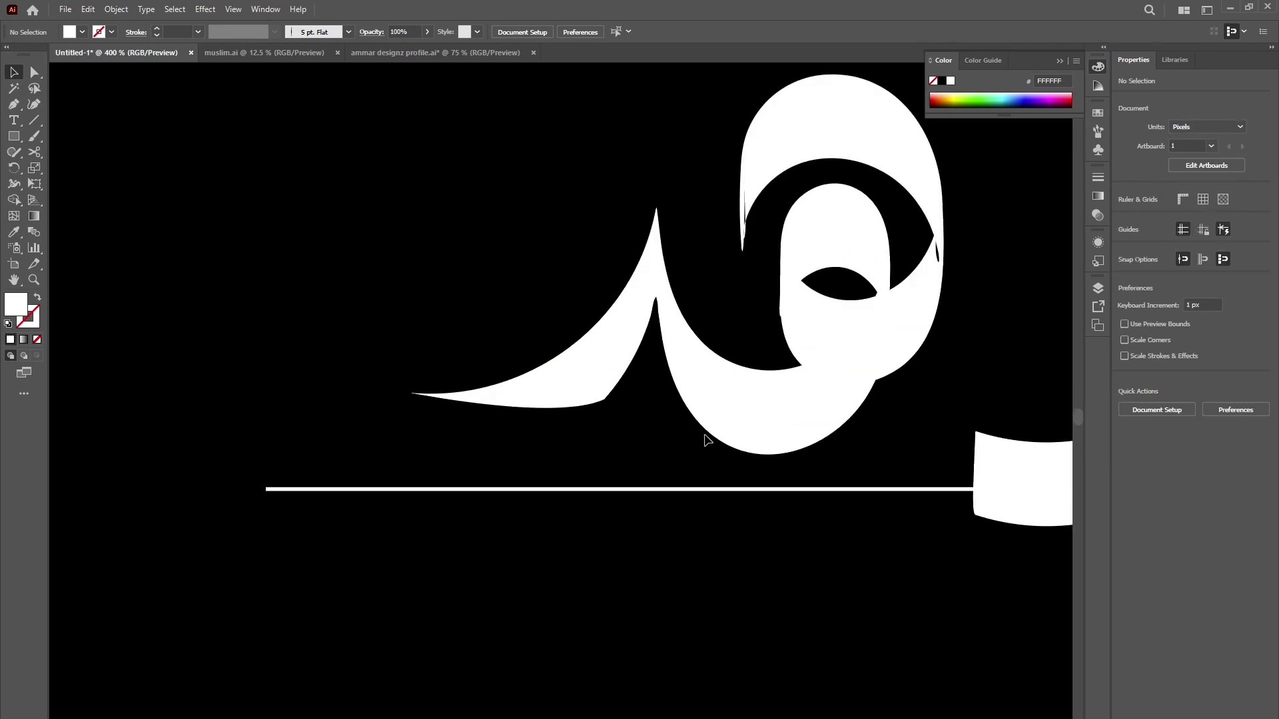
{"action": "left_click_drag", "start_coordinate": [724, 425], "coordinate": [725, 451]}
{"action": "left_click", "coordinate": [691, 559]}
{"action": "scroll", "coordinate": [690, 559], "scroll_direction": "down", "scroll_amount": 2}
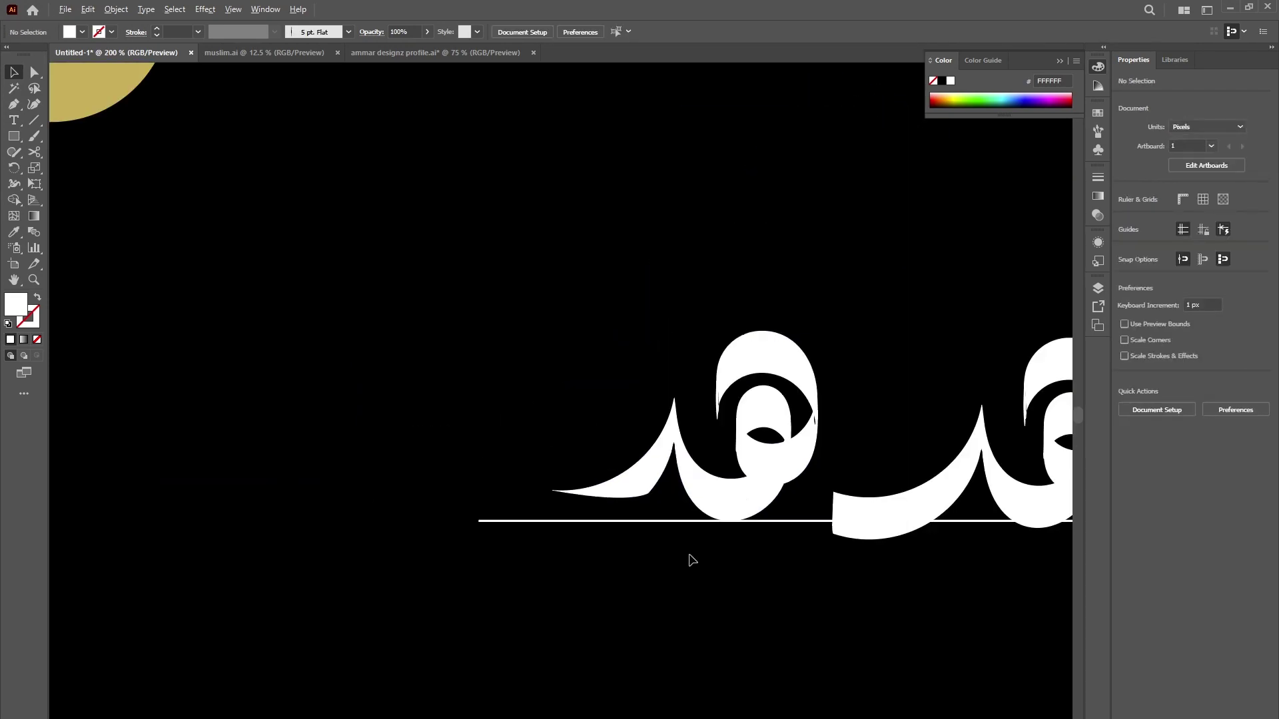
{"action": "scroll", "coordinate": [636, 531], "scroll_direction": "down", "scroll_amount": 3}
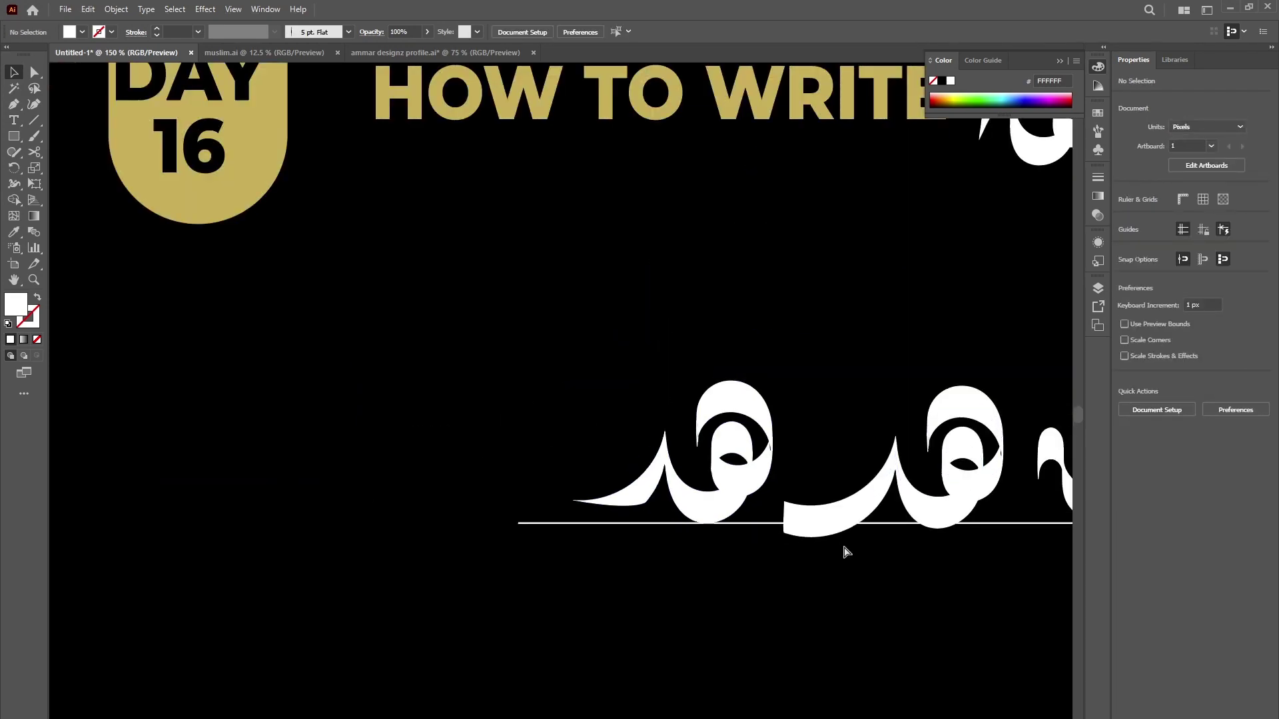
{"action": "scroll", "coordinate": [701, 528], "scroll_direction": "right", "scroll_amount": 2}
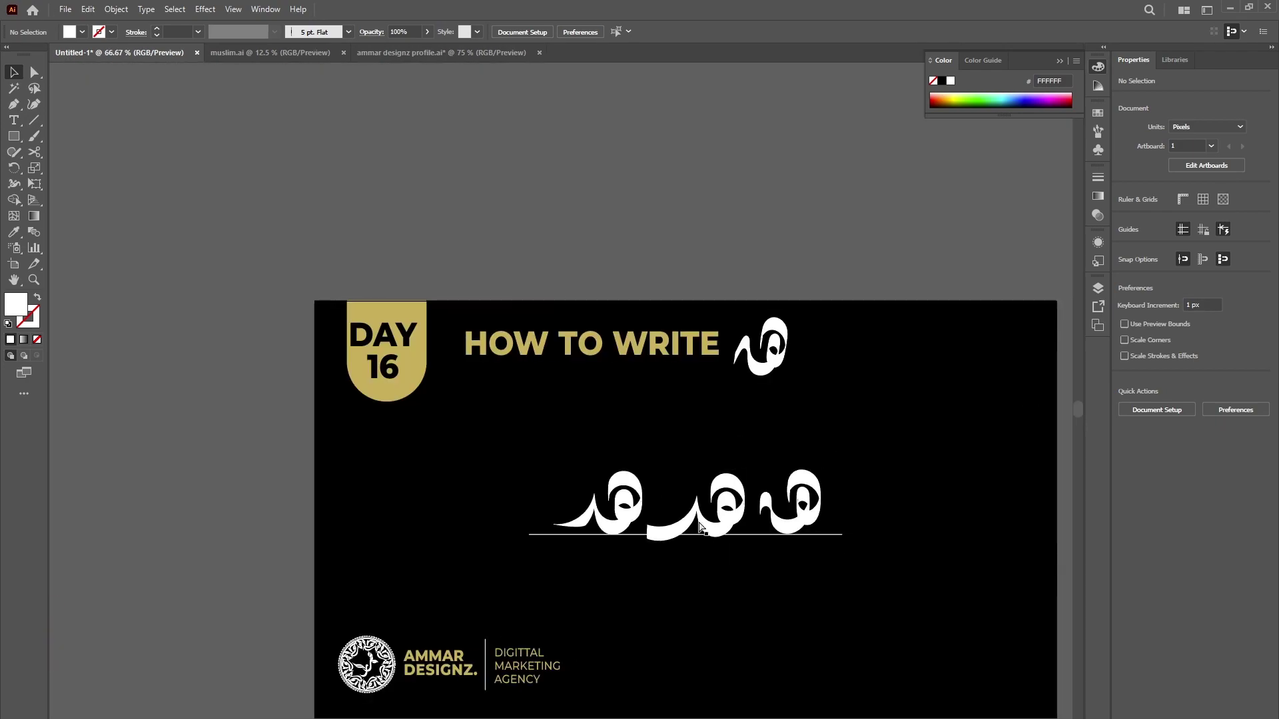
- Move the three heh letters together with their baseline off the artboard, into the empty area above it
{"action": "left_click_drag", "start_coordinate": [566, 466], "coordinate": [651, 474]}
{"action": "left_click_drag", "start_coordinate": [533, 439], "coordinate": [858, 524]}
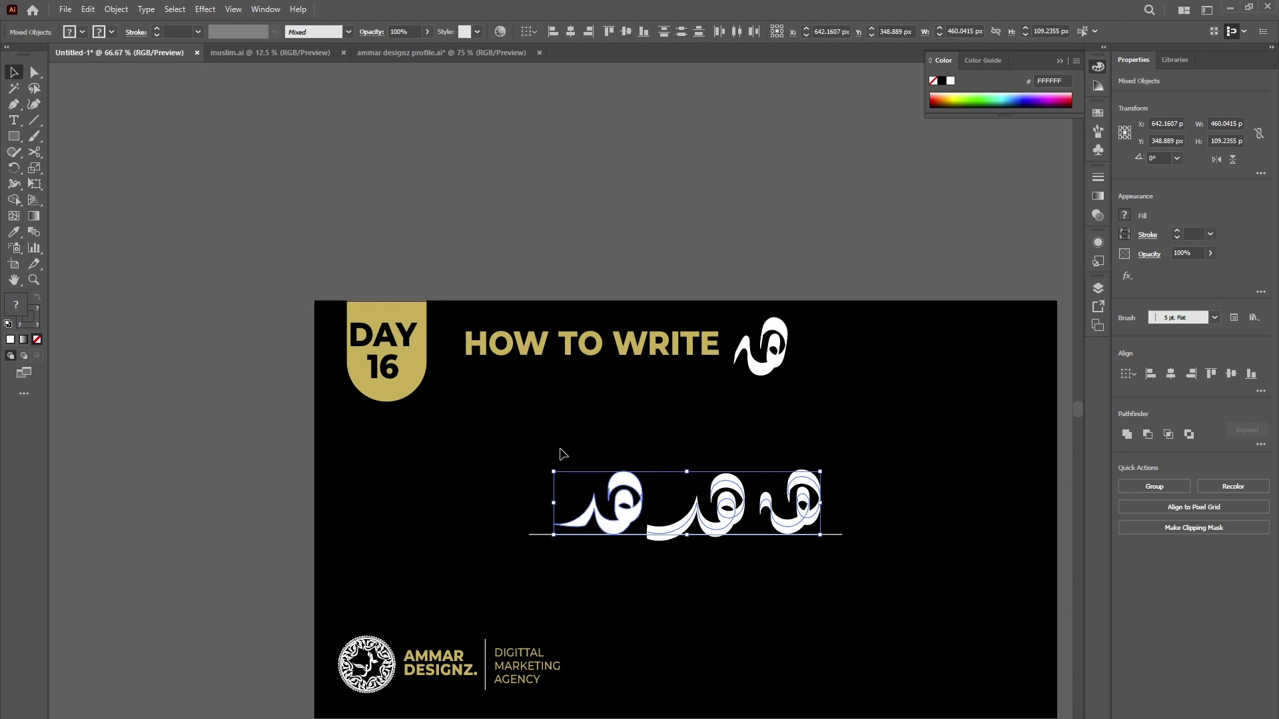
{"action": "left_click_drag", "start_coordinate": [541, 443], "coordinate": [720, 240]}
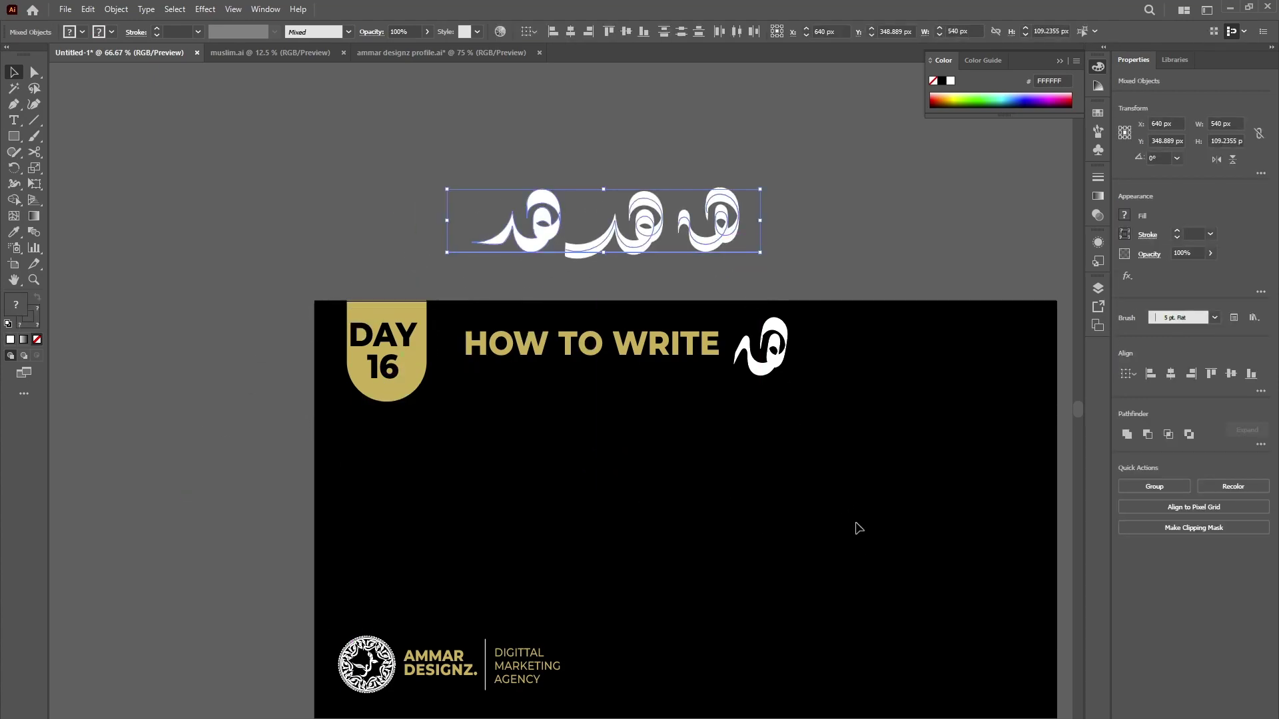
{"action": "left_click", "coordinate": [858, 528]}
- Paint a heh with two nested loops, a rounded peak and a deep bowl-shaped tail in the middle of the artboard
{"action": "scroll", "coordinate": [876, 556], "scroll_direction": "up", "scroll_amount": 1}
{"action": "left_click", "coordinate": [33, 136]}
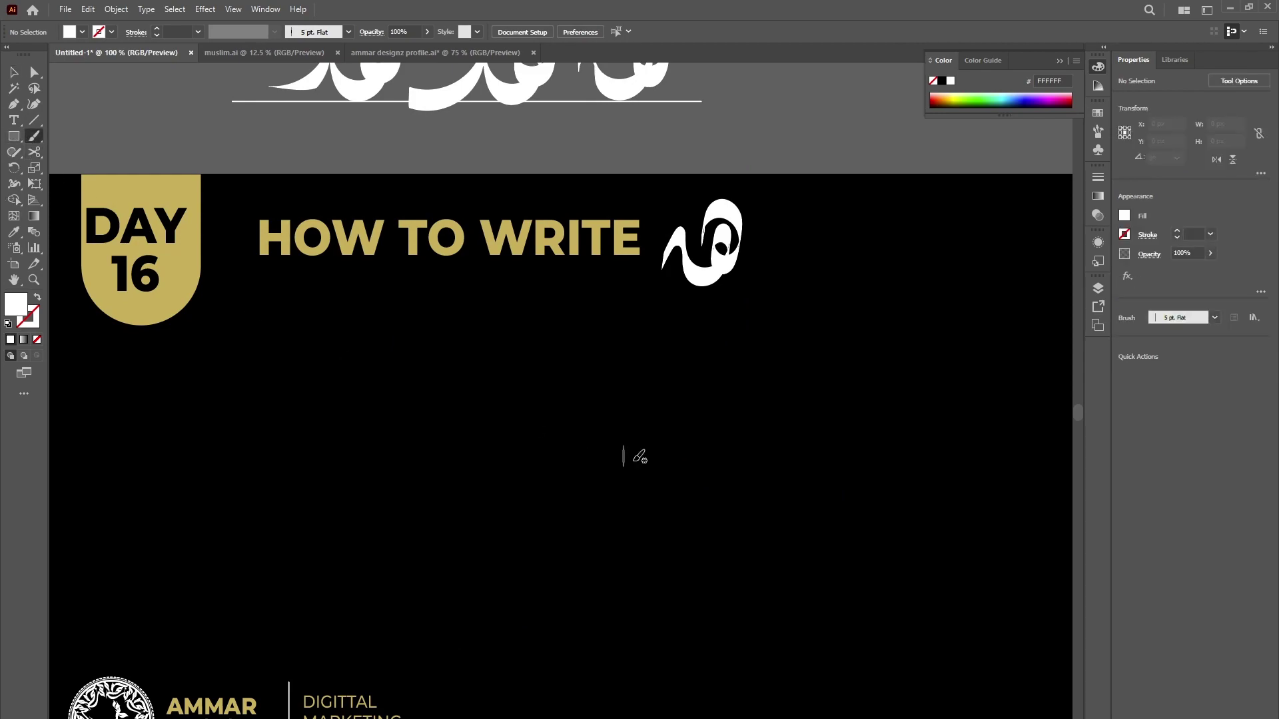
{"action": "mouse_move", "coordinate": [668, 471]}
{"action": "left_mouse_down"}
{"action": "mouse_move", "coordinate": [676, 444]}
{"action": "mouse_move", "coordinate": [707, 444]}
{"action": "left_mouse_up"}
{"action": "mouse_move", "coordinate": [707, 493]}
{"action": "left_mouse_down"}
{"action": "mouse_move", "coordinate": [683, 471]}
{"action": "mouse_move", "coordinate": [697, 493]}
{"action": "mouse_move", "coordinate": [682, 511]}
{"action": "mouse_move", "coordinate": [659, 482]}
{"action": "left_mouse_up"}
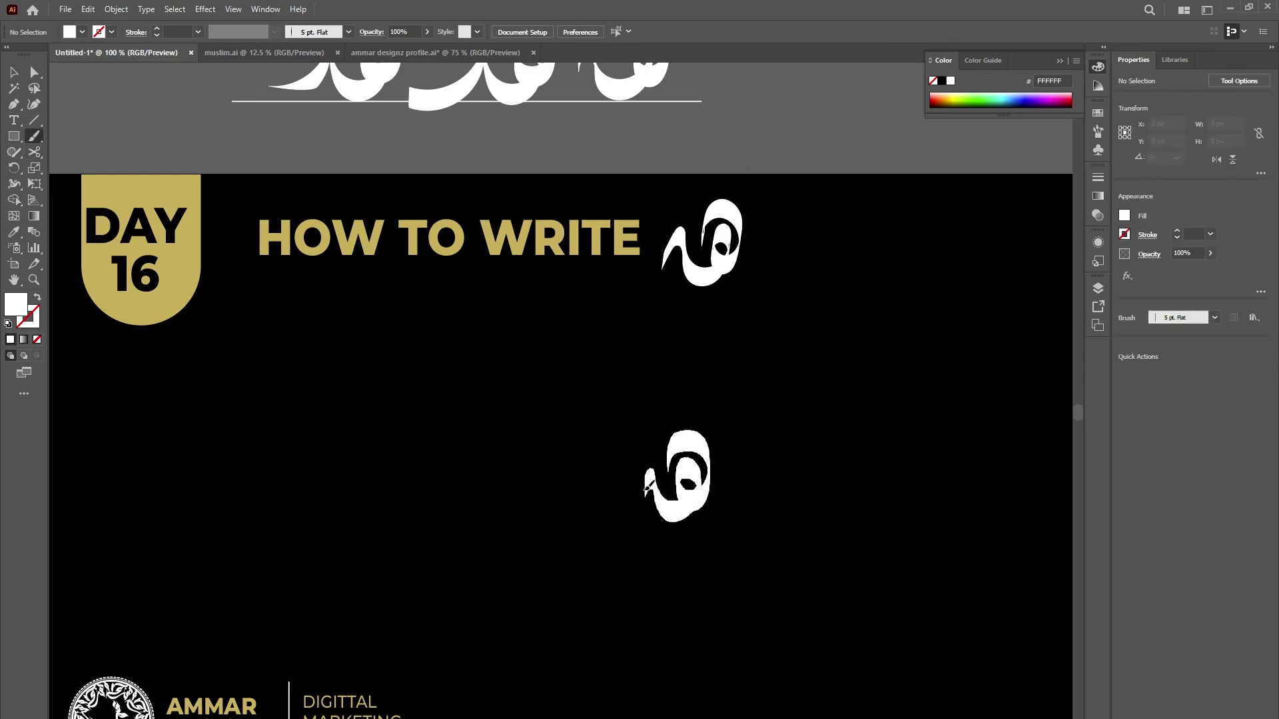
{"action": "left_click_drag", "start_coordinate": [618, 522], "coordinate": [586, 491]}
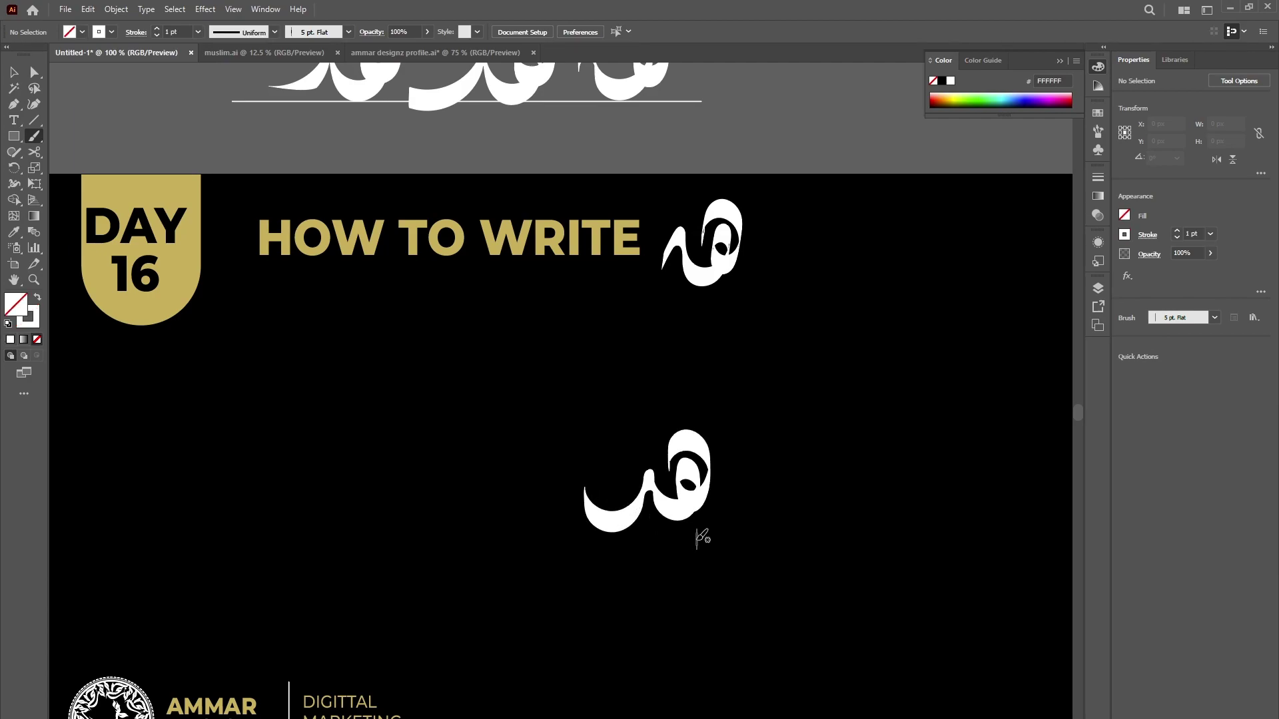
- Expand the appearance of the bowl-tailed heh into filled outlines
{"action": "key", "text": "v"}
{"action": "left_click", "coordinate": [603, 541]}
{"action": "scroll", "coordinate": [651, 523], "scroll_direction": "up", "scroll_amount": 2}
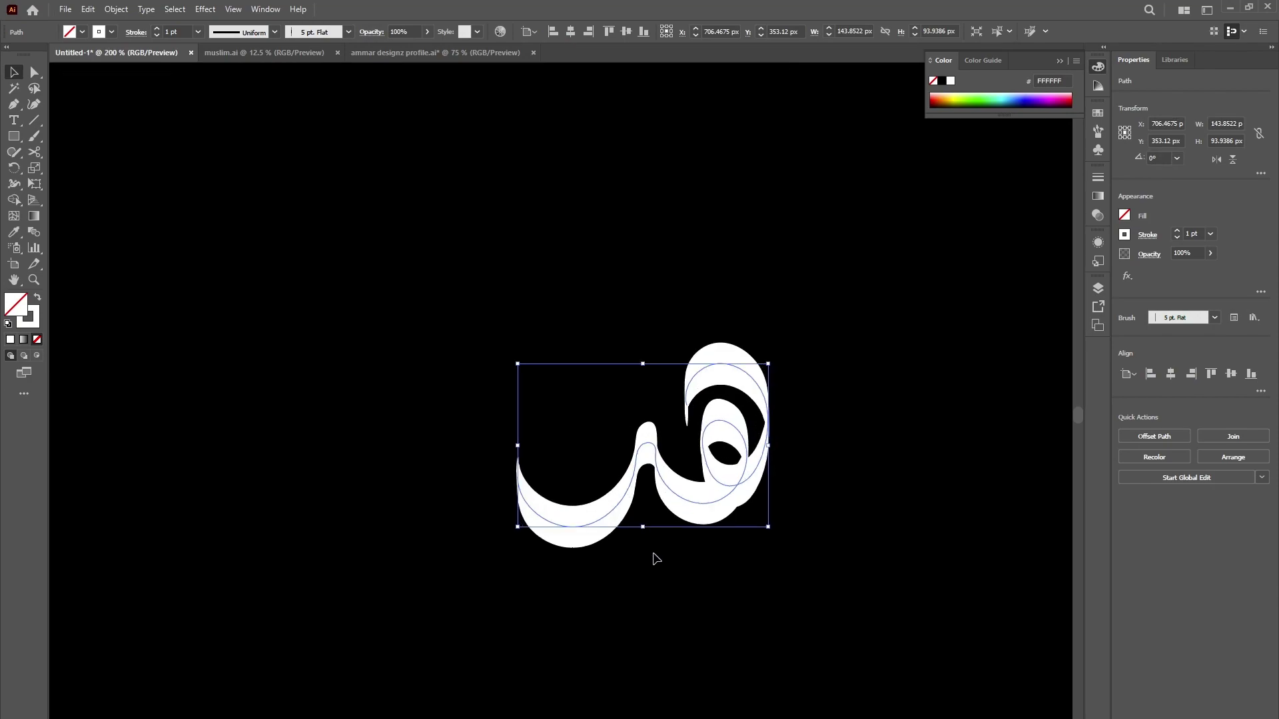
{"action": "left_click", "coordinate": [116, 9]}
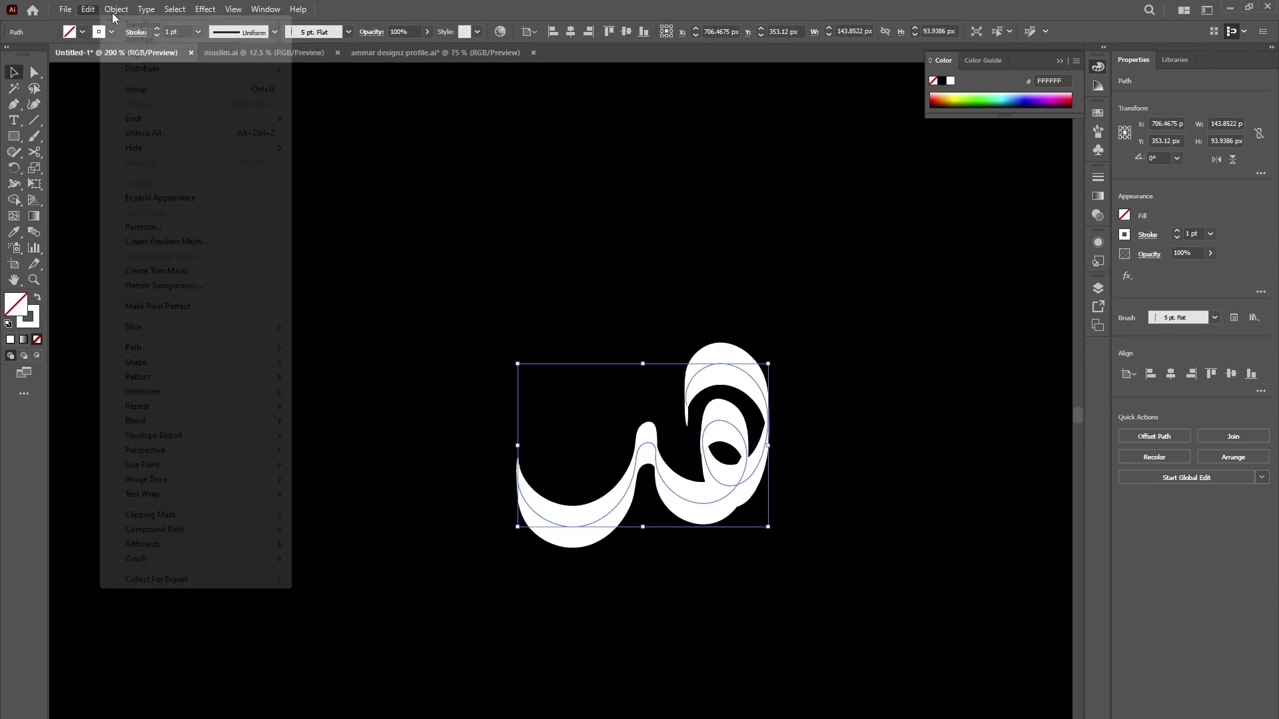
{"action": "left_click", "coordinate": [171, 199]}
{"action": "left_click", "coordinate": [533, 464]}
{"action": "key", "text": "ctrl+equal"}
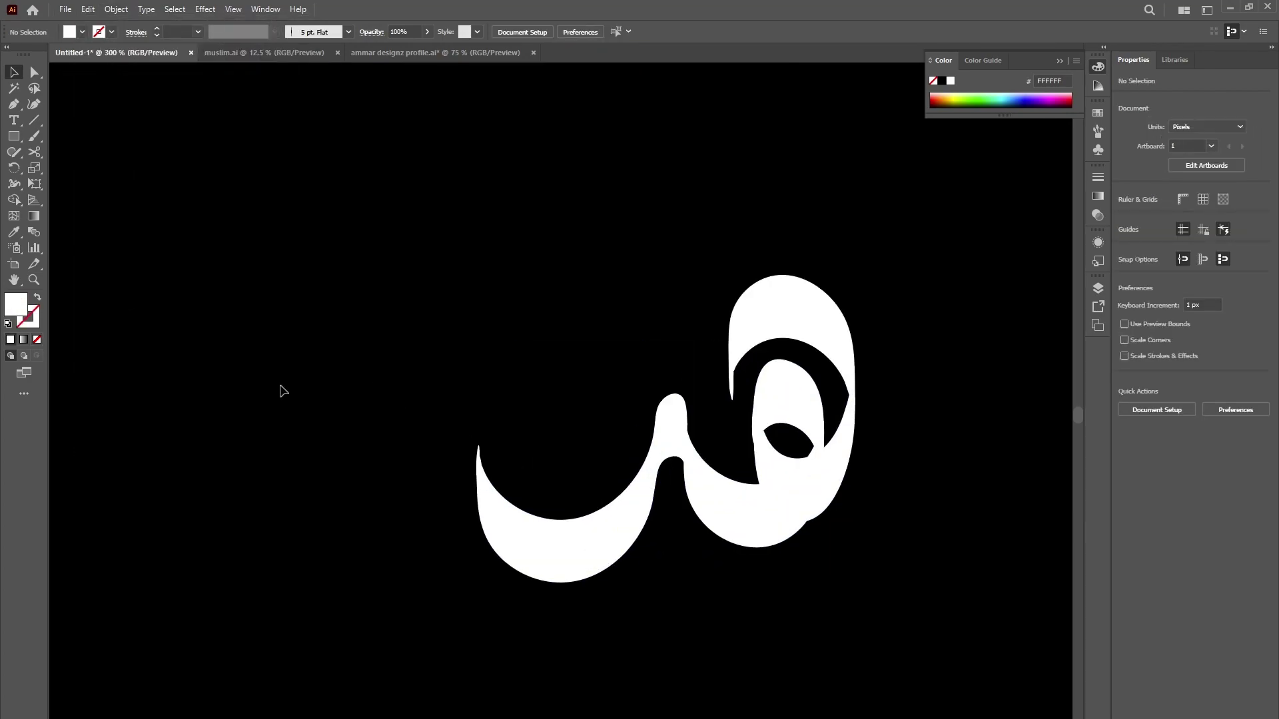
- Draw a closed Pen shape over the heh's bowl-shaped tail, its upper edge cutting across the tail as a shallow curve
{"action": "left_click", "coordinate": [13, 103]}
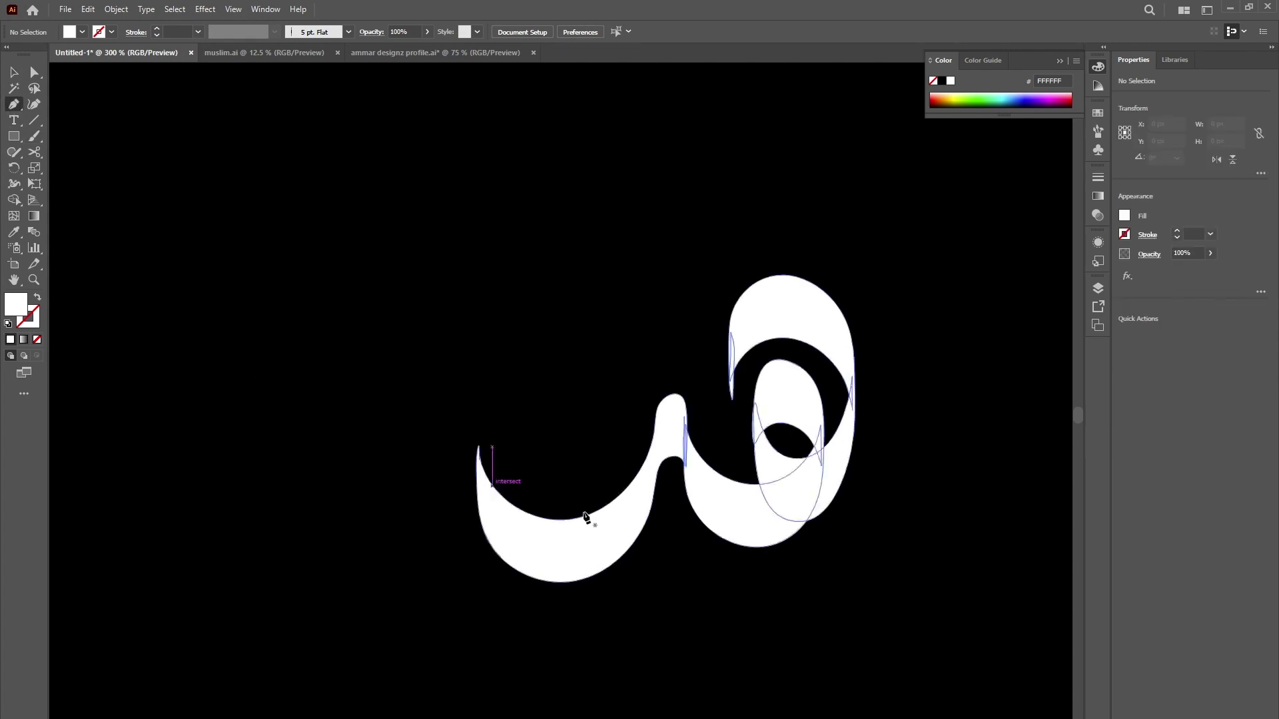
{"action": "left_click", "coordinate": [532, 515]}
{"action": "left_click_drag", "start_coordinate": [659, 512], "coordinate": [699, 480]}
{"action": "left_click_drag", "start_coordinate": [594, 628], "coordinate": [398, 531]}
{"action": "left_click_drag", "start_coordinate": [396, 453], "coordinate": [451, 364]}
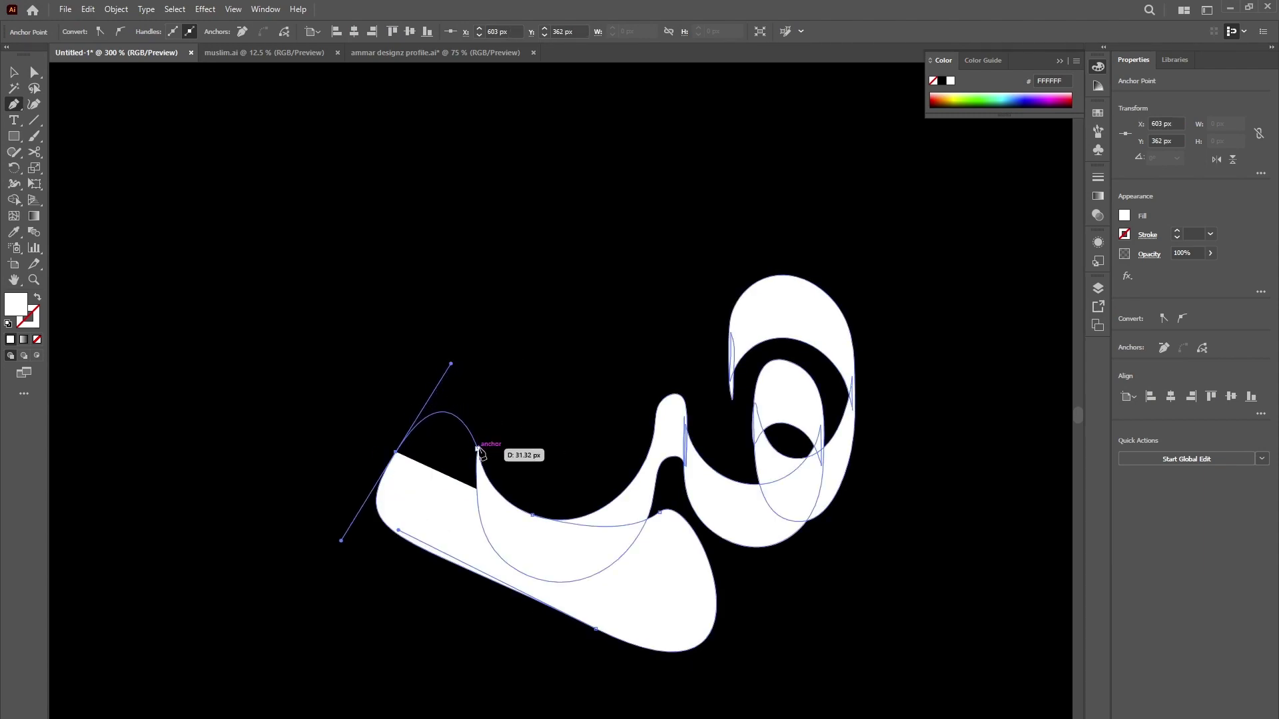
{"action": "left_click", "coordinate": [479, 451]}
- Remove the lower bowl, its tip and the surplus Pen shape with Shape Builder, leaving the heh a thin tapered tail
{"action": "key", "text": "v"}
{"action": "left_click", "coordinate": [622, 633], "text": "shift"}
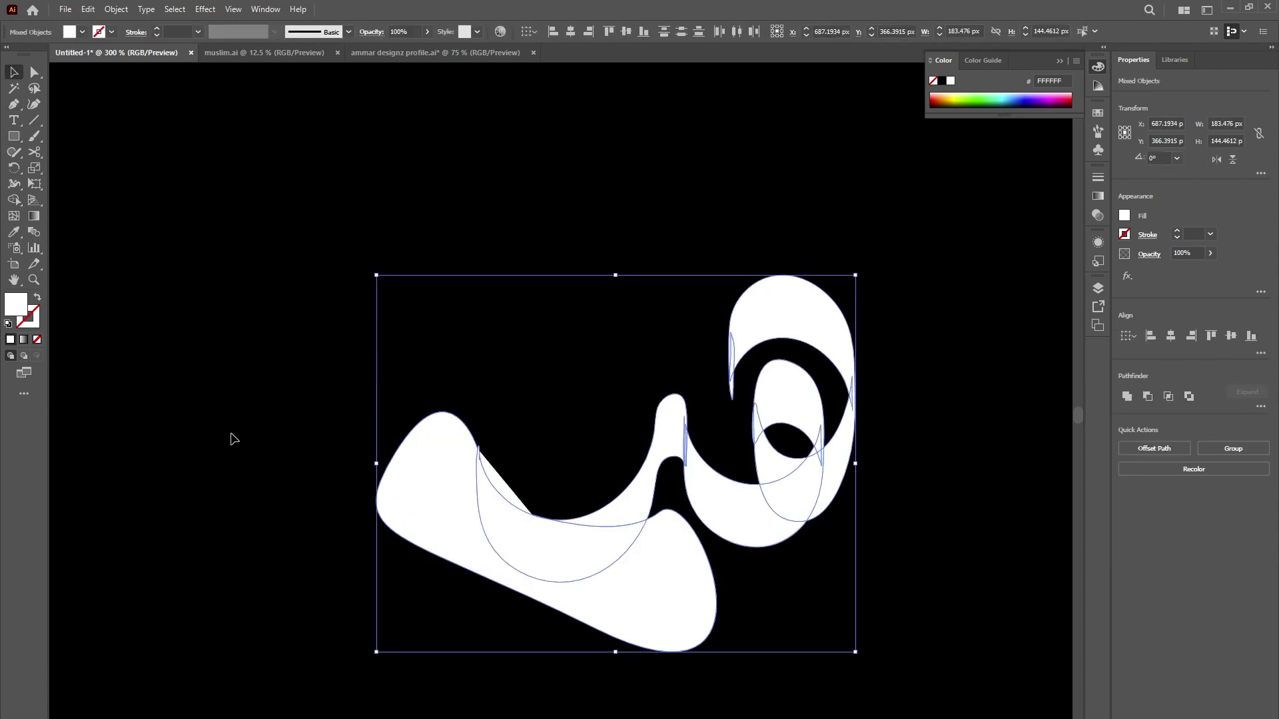
{"action": "key", "text": "shift+m"}
{"action": "left_click", "coordinate": [442, 505], "text": "alt"}
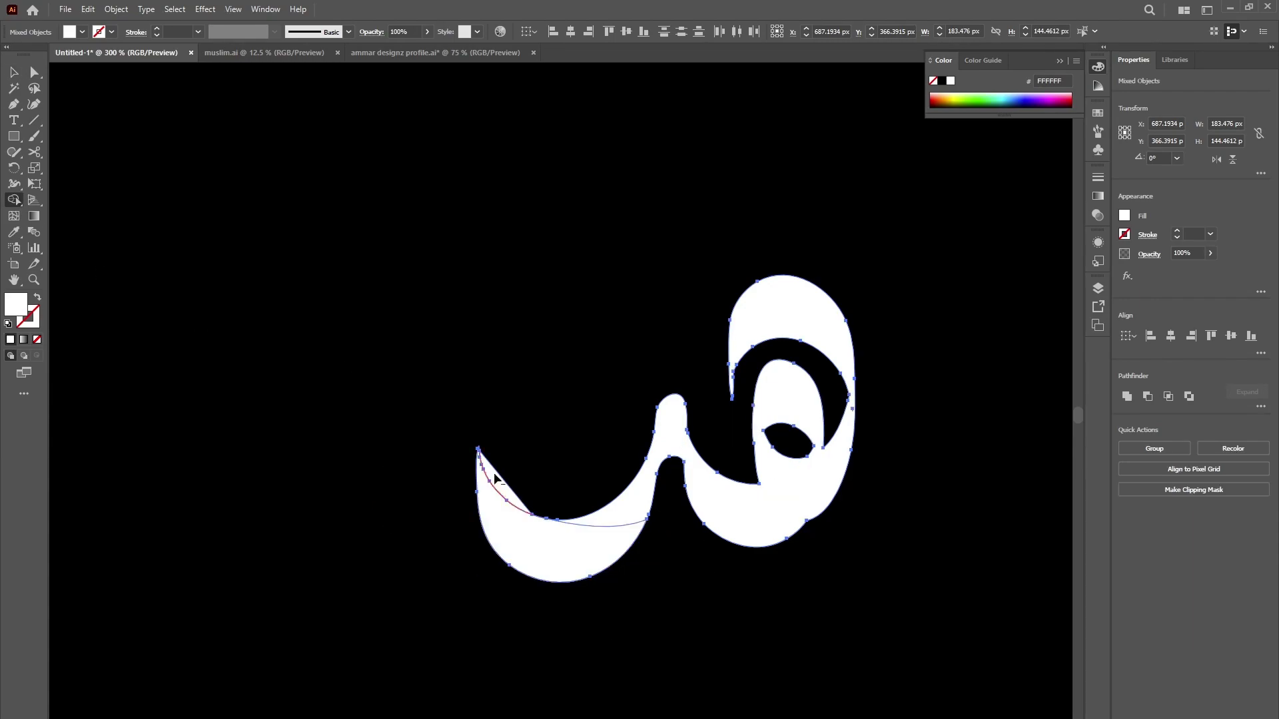
{"action": "left_click", "coordinate": [491, 533], "text": "alt"}
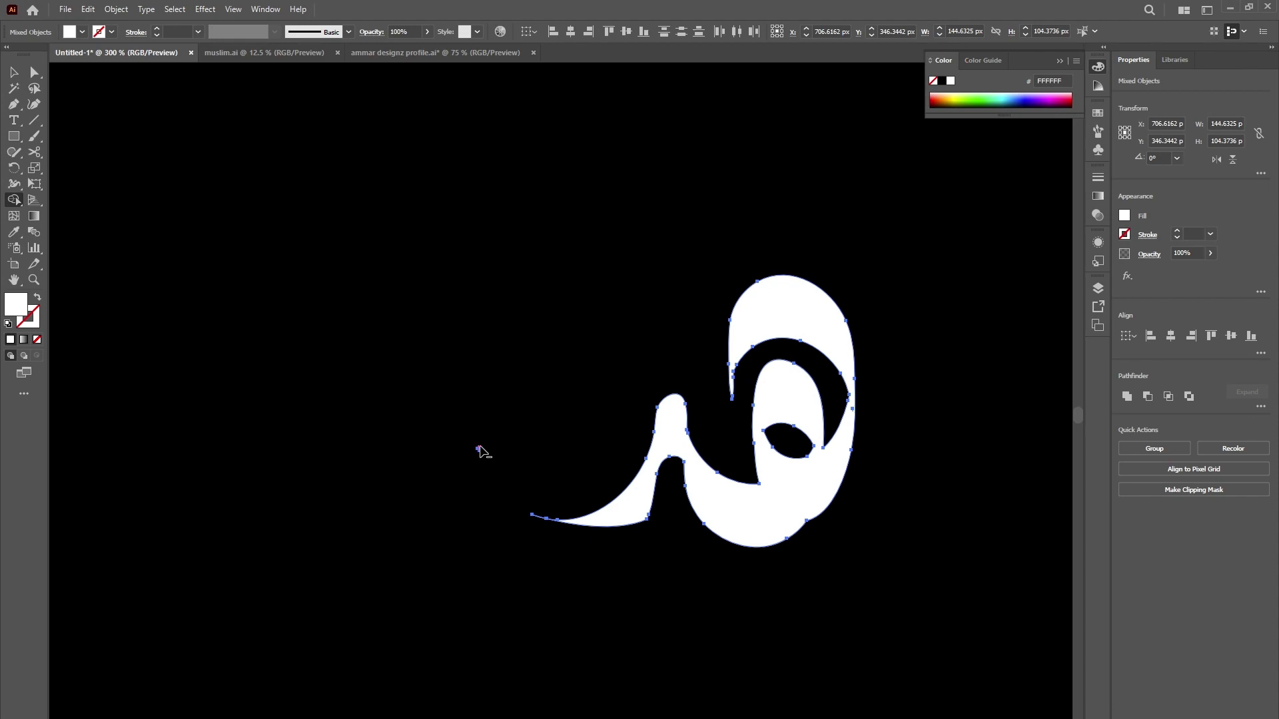
{"action": "scroll", "coordinate": [572, 550], "scroll_direction": "up", "scroll_amount": 2}
{"action": "left_click", "coordinate": [516, 518], "text": "alt"}
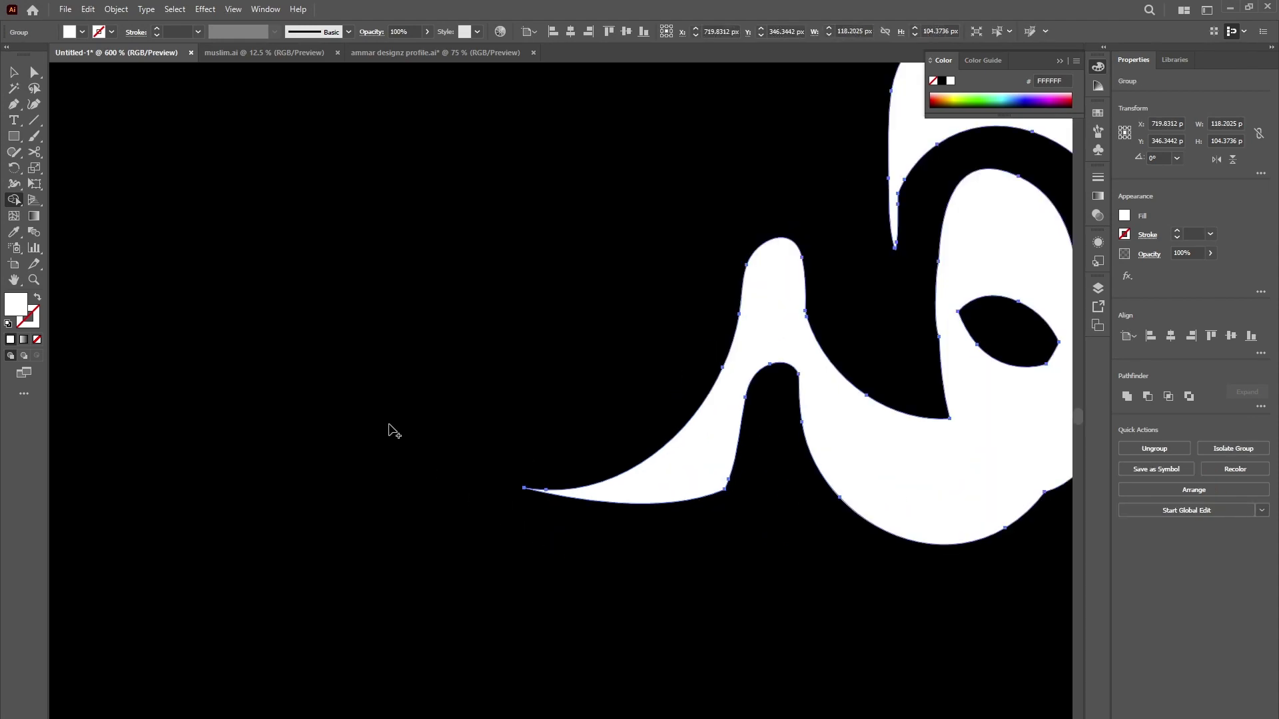
- Move the tapered heh to the right side of the artboard, making room in the middle
{"action": "key", "text": "v"}
{"action": "left_click", "coordinate": [633, 540]}
{"action": "scroll", "coordinate": [632, 539], "scroll_direction": "down", "scroll_amount": 3}
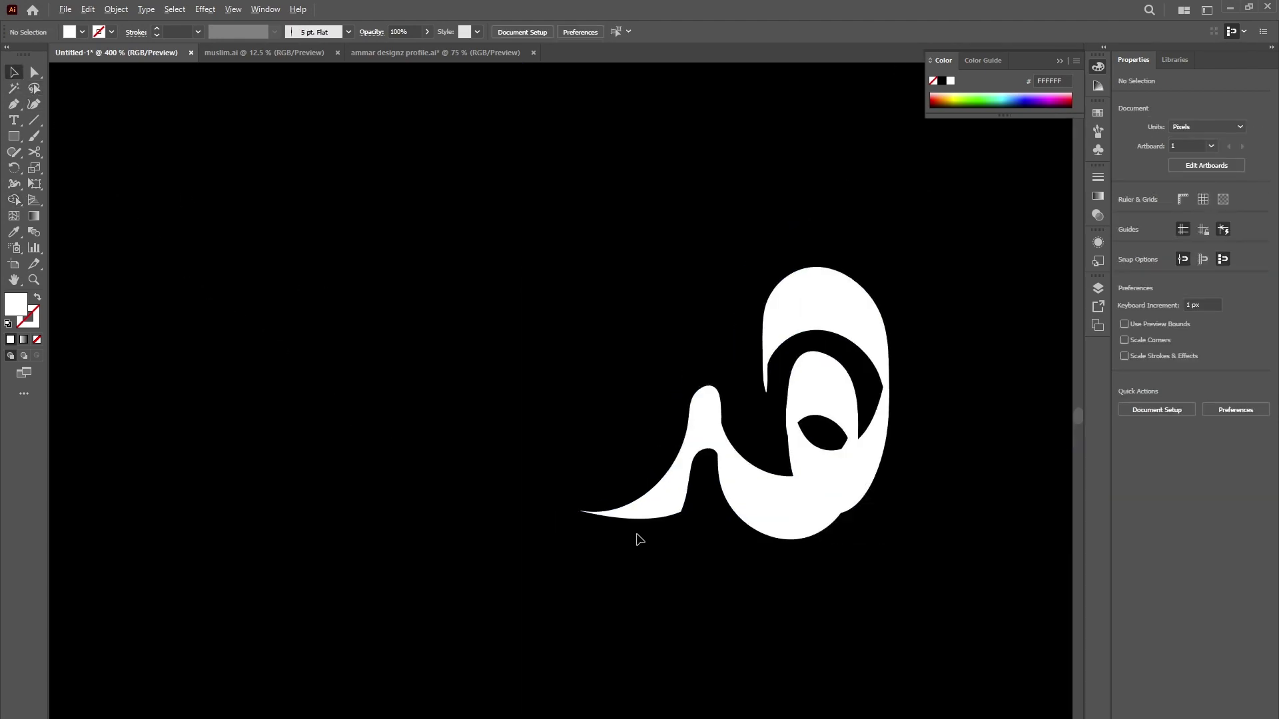
{"action": "scroll", "coordinate": [633, 544], "scroll_direction": "down", "scroll_amount": 2}
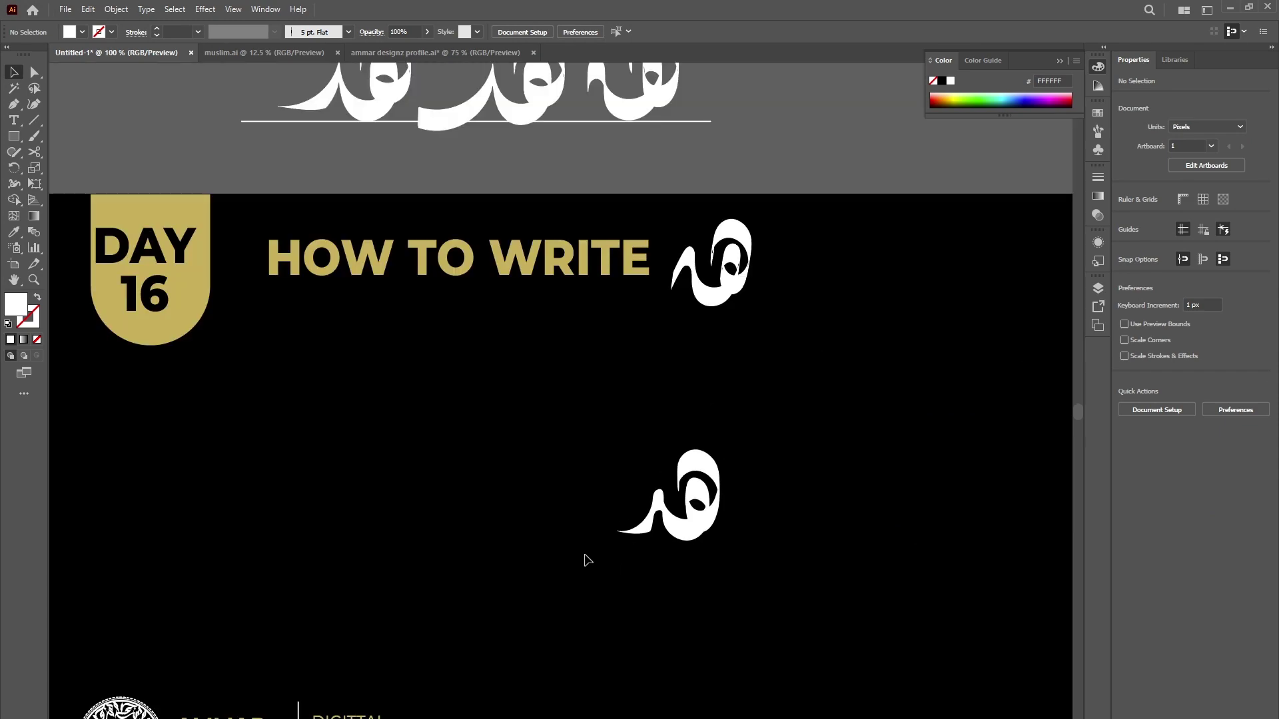
{"action": "left_click_drag", "start_coordinate": [580, 456], "coordinate": [742, 577]}
{"action": "left_click_drag", "start_coordinate": [723, 523], "coordinate": [907, 534]}
{"action": "left_click", "coordinate": [732, 526]}
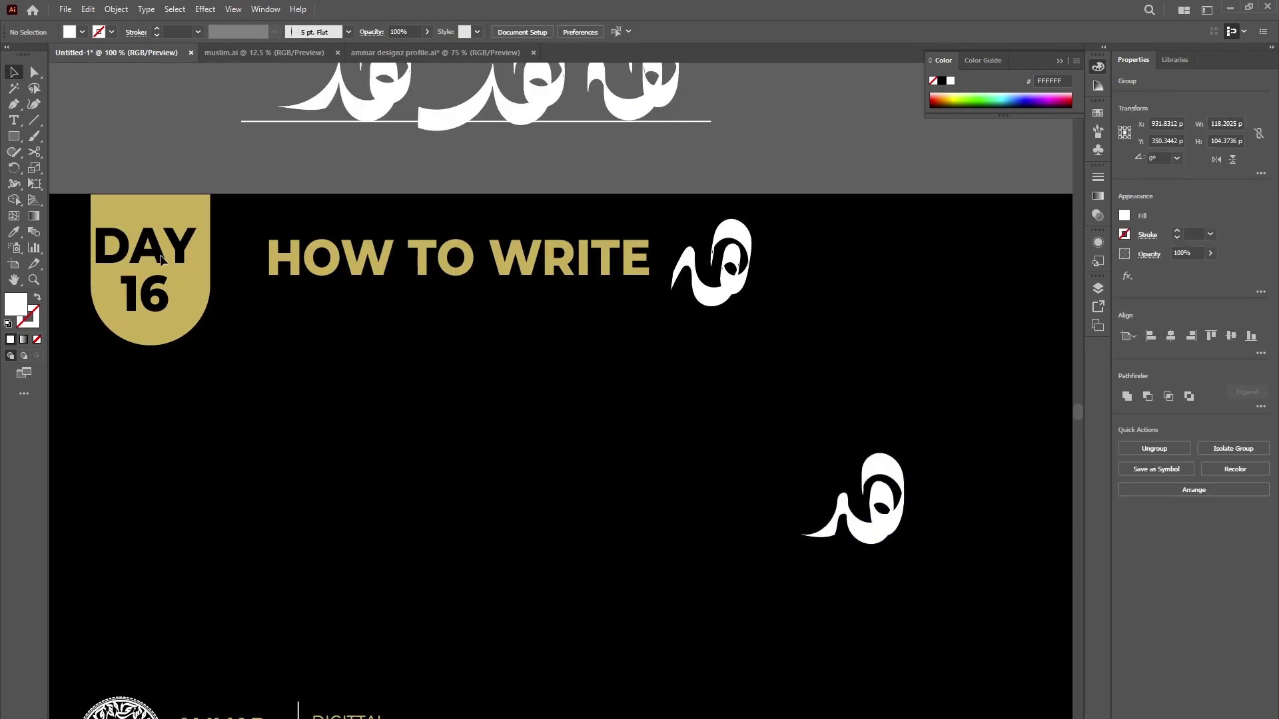
- Paint a heh with the flat brush, its tail running down into a wide, upturned bowl left of the tapered heh
{"action": "left_click", "coordinate": [36, 137]}
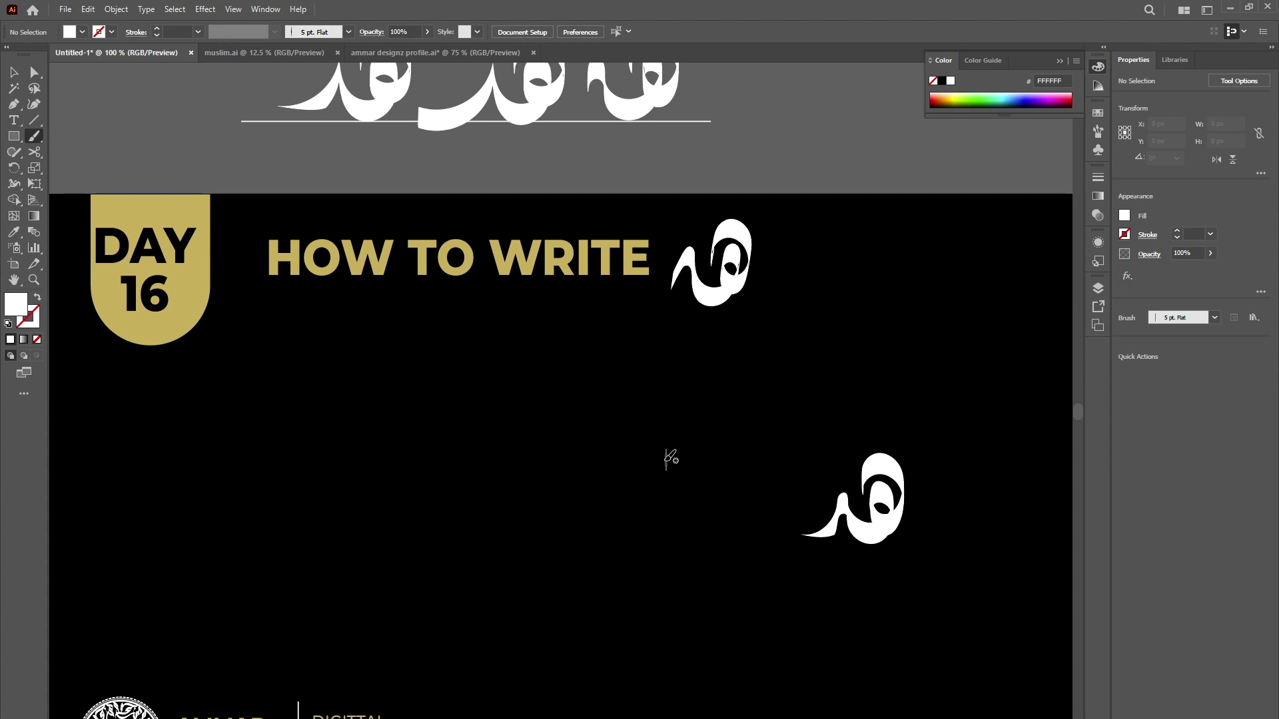
{"action": "mouse_move", "coordinate": [657, 444]}
{"action": "left_mouse_down"}
{"action": "mouse_move", "coordinate": [702, 473]}
{"action": "mouse_move", "coordinate": [694, 496]}
{"action": "mouse_move", "coordinate": [676, 488]}
{"action": "mouse_move", "coordinate": [674, 469]}
{"action": "mouse_move", "coordinate": [687, 467]}
{"action": "mouse_move", "coordinate": [692, 486]}
{"action": "mouse_move", "coordinate": [670, 506]}
{"action": "mouse_move", "coordinate": [648, 498]}
{"action": "mouse_move", "coordinate": [647, 480]}
{"action": "mouse_move", "coordinate": [603, 565]}
{"action": "mouse_move", "coordinate": [559, 571]}
{"action": "mouse_move", "coordinate": [530, 512]}
{"action": "left_mouse_up"}
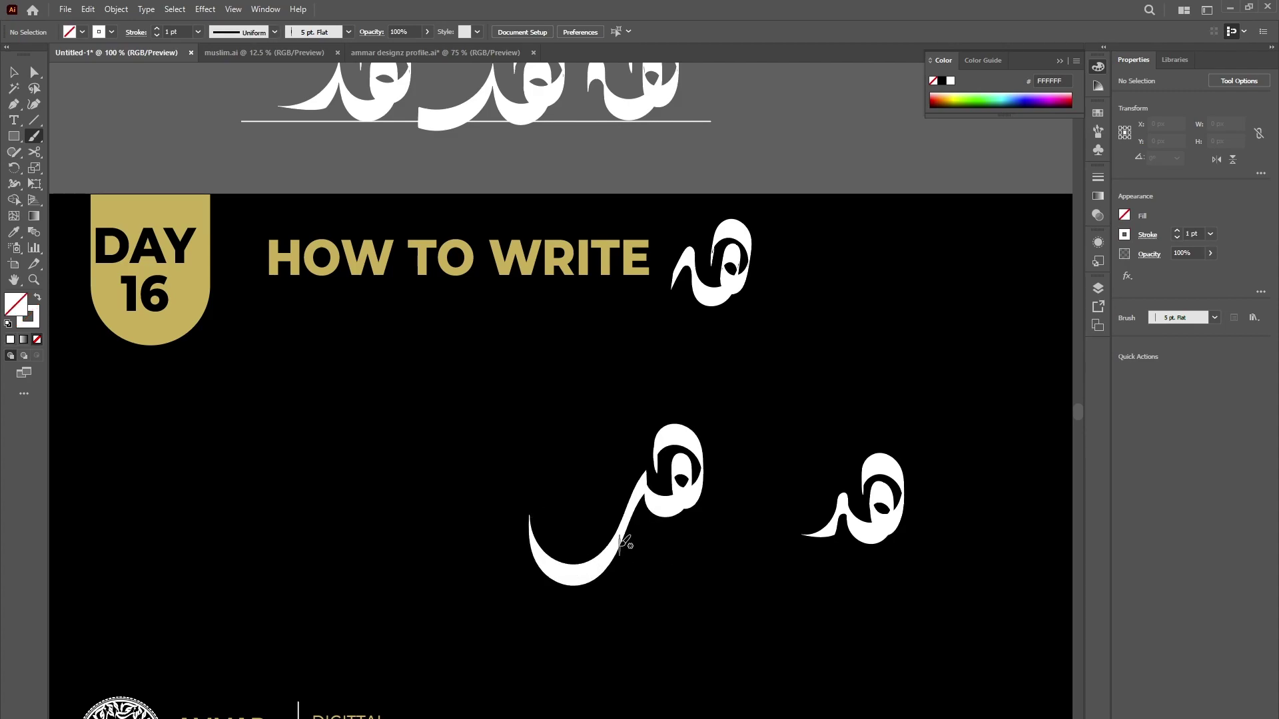
{"action": "scroll", "coordinate": [619, 465], "scroll_direction": "left", "scroll_amount": 2}
- Try painting a heh joined to a tall loop beside the bowl-tailed heh, undoing each attempt
{"action": "mouse_move", "coordinate": [610, 474]}
{"action": "left_mouse_down"}
{"action": "mouse_move", "coordinate": [622, 445]}
{"action": "mouse_move", "coordinate": [643, 455]}
{"action": "mouse_move", "coordinate": [647, 481]}
{"action": "mouse_move", "coordinate": [630, 495]}
{"action": "mouse_move", "coordinate": [619, 481]}
{"action": "mouse_move", "coordinate": [625, 470]}
{"action": "mouse_move", "coordinate": [634, 483]}
{"action": "mouse_move", "coordinate": [631, 506]}
{"action": "mouse_move", "coordinate": [608, 504]}
{"action": "mouse_move", "coordinate": [603, 480]}
{"action": "mouse_move", "coordinate": [546, 540]}
{"action": "mouse_move", "coordinate": [521, 517]}
{"action": "mouse_move", "coordinate": [524, 475]}
{"action": "mouse_move", "coordinate": [580, 397]}
{"action": "mouse_move", "coordinate": [582, 357]}
{"action": "mouse_move", "coordinate": [552, 351]}
{"action": "mouse_move", "coordinate": [526, 376]}
{"action": "mouse_move", "coordinate": [523, 413]}
{"action": "mouse_move", "coordinate": [570, 511]}
{"action": "left_mouse_up"}
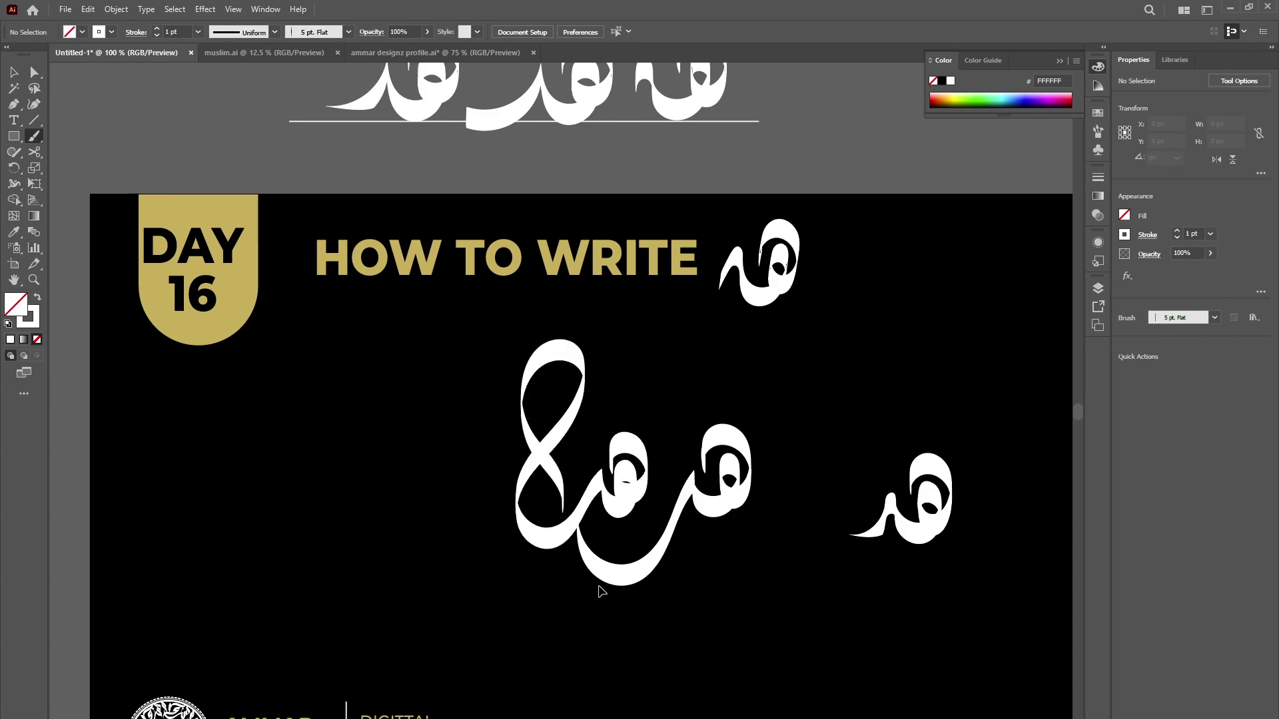
{"action": "key", "text": "ctrl+z"}
{"action": "scroll", "coordinate": [542, 477], "scroll_direction": "left", "scroll_amount": 2}
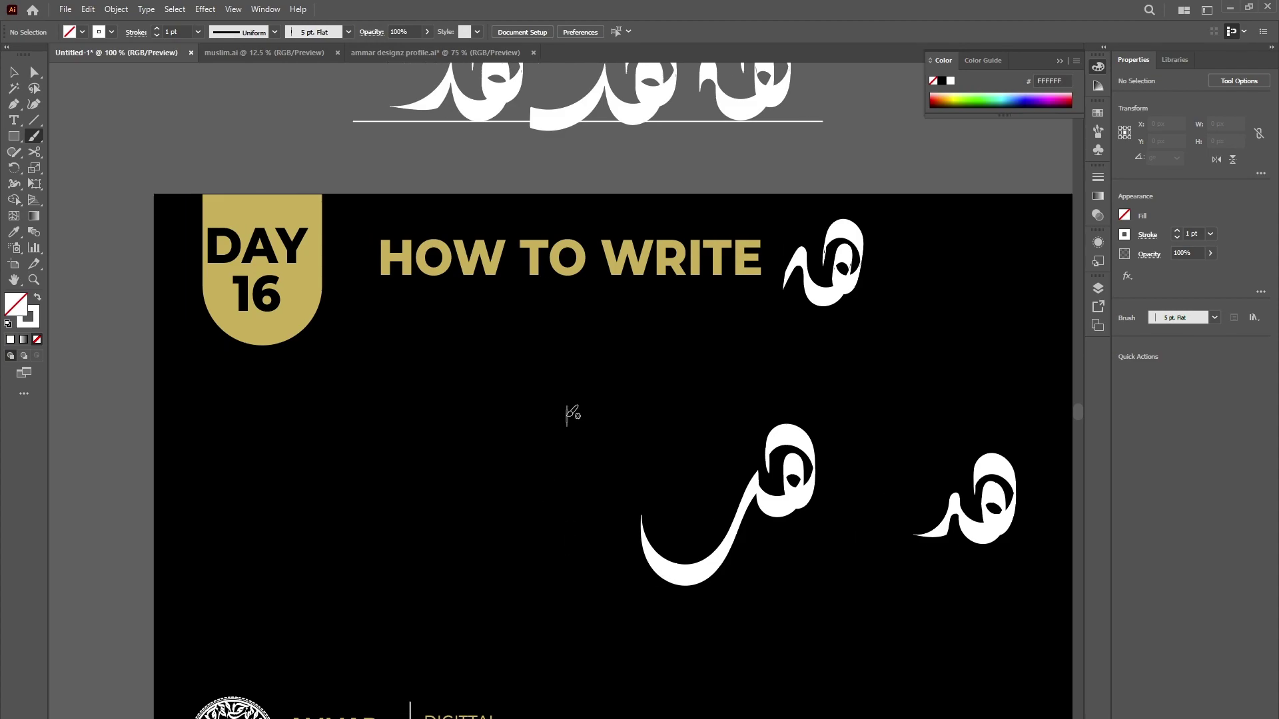
{"action": "mouse_move", "coordinate": [570, 392]}
{"action": "left_mouse_down"}
{"action": "mouse_move", "coordinate": [587, 457]}
{"action": "mouse_move", "coordinate": [575, 484]}
{"action": "mouse_move", "coordinate": [548, 482]}
{"action": "mouse_move", "coordinate": [532, 431]}
{"action": "left_mouse_up"}
{"action": "key", "text": "ctrl+z"}
{"action": "mouse_move", "coordinate": [602, 451]}
{"action": "left_mouse_down"}
{"action": "mouse_move", "coordinate": [635, 387]}
{"action": "mouse_move", "coordinate": [654, 404]}
{"action": "mouse_move", "coordinate": [629, 417]}
{"action": "mouse_move", "coordinate": [670, 380]}
{"action": "mouse_move", "coordinate": [691, 393]}
{"action": "mouse_move", "coordinate": [692, 424]}
{"action": "mouse_move", "coordinate": [652, 434]}
{"action": "mouse_move", "coordinate": [634, 403]}
{"action": "mouse_move", "coordinate": [661, 383]}
{"action": "mouse_move", "coordinate": [662, 420]}
{"action": "mouse_move", "coordinate": [634, 436]}
{"action": "mouse_move", "coordinate": [603, 409]}
{"action": "mouse_move", "coordinate": [612, 454]}
{"action": "mouse_move", "coordinate": [590, 484]}
{"action": "mouse_move", "coordinate": [559, 473]}
{"action": "mouse_move", "coordinate": [554, 415]}
{"action": "mouse_move", "coordinate": [646, 325]}
{"action": "left_mouse_up"}
{"action": "key", "text": "ctrl+z"}
{"action": "key", "text": "ctrl+z"}
{"action": "scroll", "coordinate": [619, 466], "scroll_direction": "left", "scroll_amount": 2}
{"action": "key", "text": "ctrl+z"}
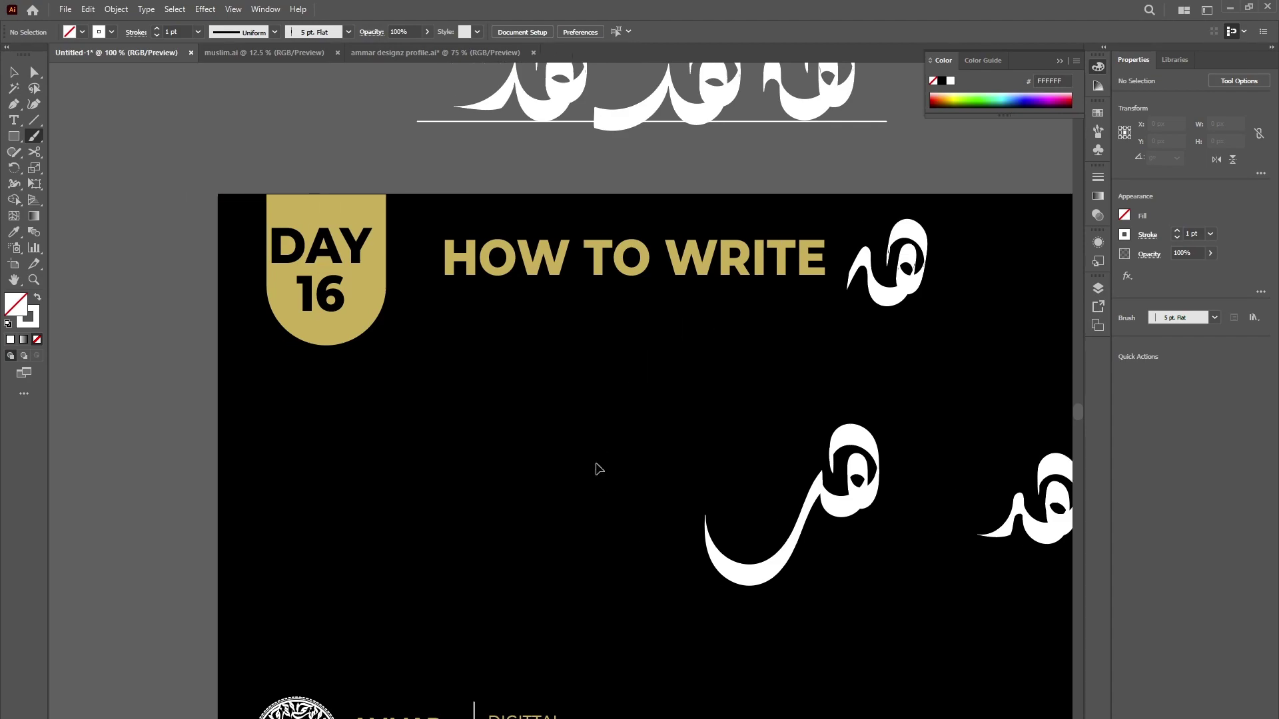
- Try painting a heh whose tail curls through a rounded bowl into a rising sweep, and undo it with the bowl-tailed heh
{"action": "mouse_move", "coordinate": [664, 445]}
{"action": "left_mouse_down"}
{"action": "mouse_move", "coordinate": [679, 399]}
{"action": "mouse_move", "coordinate": [727, 373]}
{"action": "mouse_move", "coordinate": [740, 407]}
{"action": "mouse_move", "coordinate": [724, 431]}
{"action": "mouse_move", "coordinate": [709, 407]}
{"action": "mouse_move", "coordinate": [653, 454]}
{"action": "mouse_move", "coordinate": [631, 426]}
{"action": "left_mouse_up"}
{"action": "mouse_move", "coordinate": [643, 478]}
{"action": "left_mouse_down"}
{"action": "mouse_move", "coordinate": [578, 506]}
{"action": "mouse_move", "coordinate": [560, 452]}
{"action": "mouse_move", "coordinate": [598, 390]}
{"action": "mouse_move", "coordinate": [647, 362]}
{"action": "mouse_move", "coordinate": [669, 314]}
{"action": "left_mouse_up"}
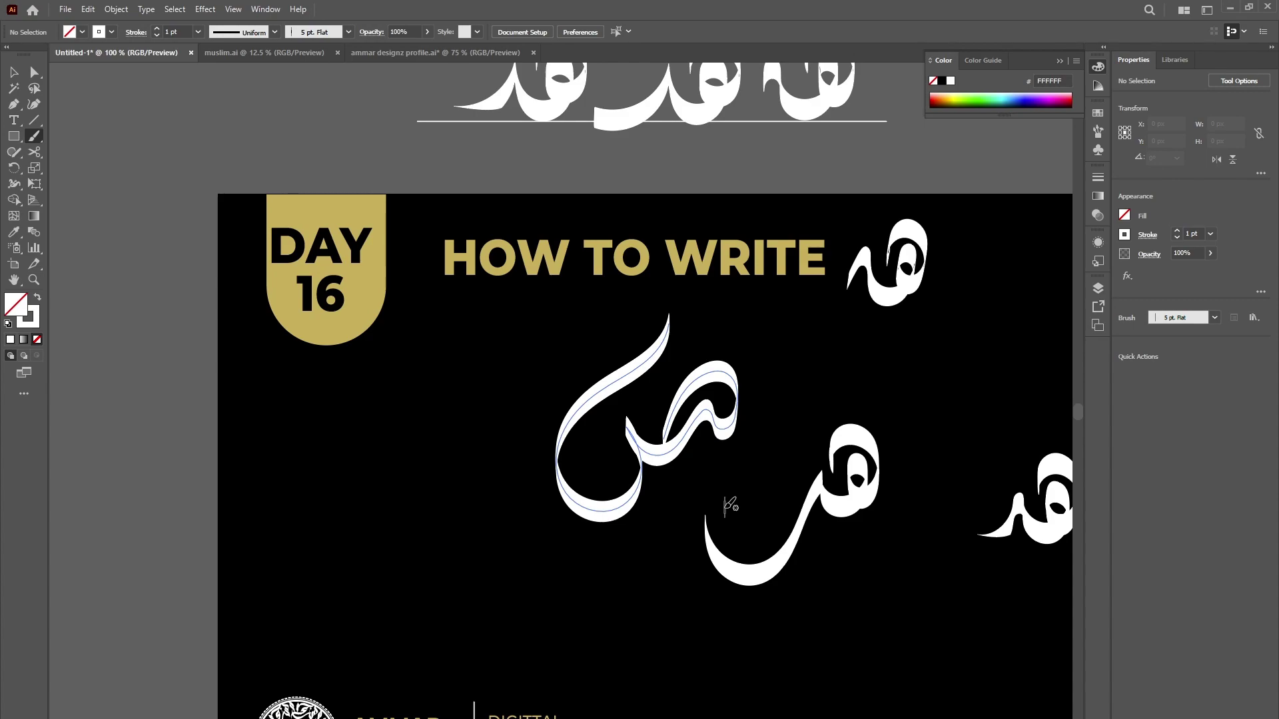
{"action": "key", "text": "ctrl+z"}
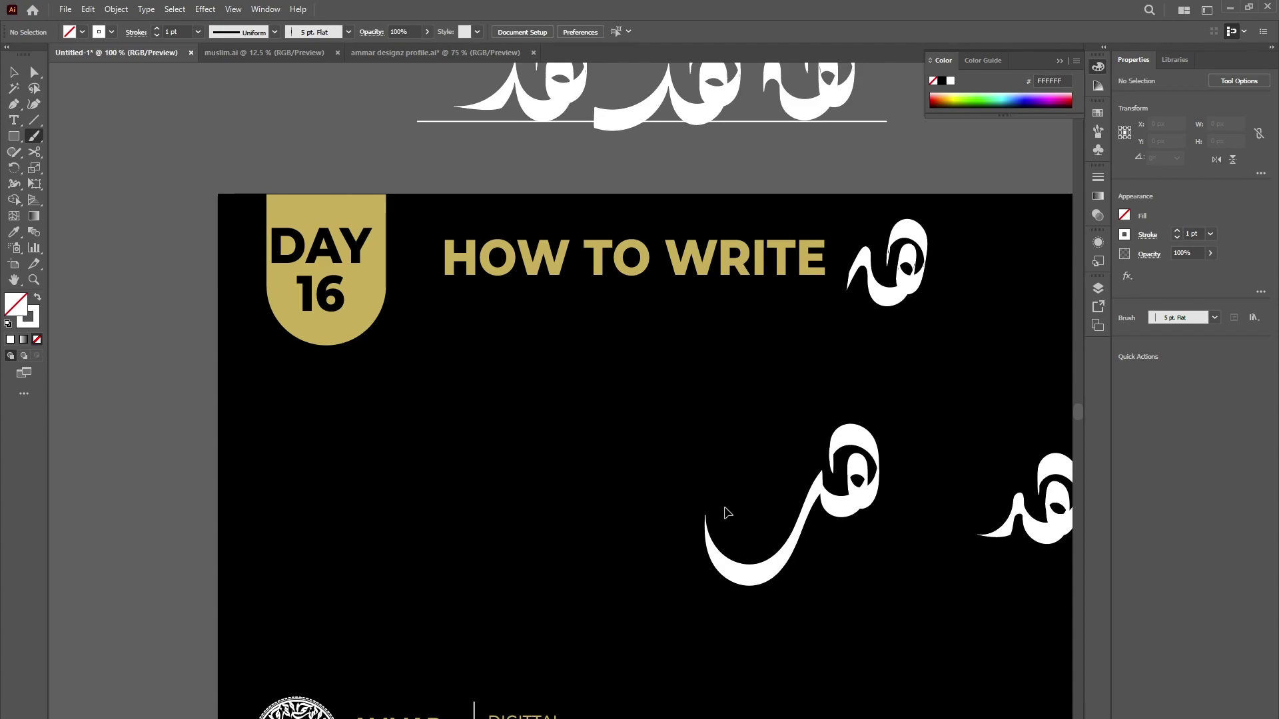
{"action": "key", "text": "ctrl+z"}
- Paint a heh whose stroke rises into a tall closed loop and crosses itself back down, below the title
{"action": "scroll", "coordinate": [805, 489], "scroll_direction": "up", "scroll_amount": 1}
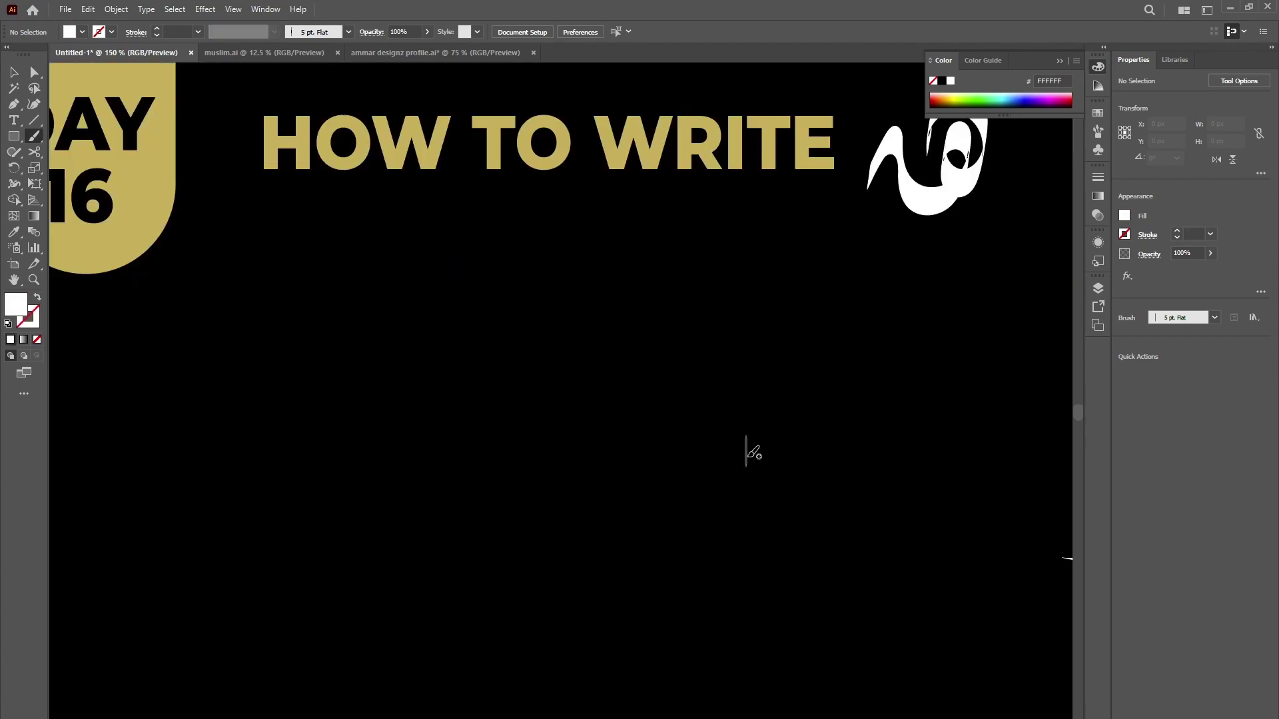
{"action": "mouse_move", "coordinate": [752, 440]}
{"action": "left_mouse_down"}
{"action": "mouse_move", "coordinate": [794, 393]}
{"action": "mouse_move", "coordinate": [825, 416]}
{"action": "mouse_move", "coordinate": [827, 459]}
{"action": "mouse_move", "coordinate": [813, 480]}
{"action": "mouse_move", "coordinate": [785, 480]}
{"action": "mouse_move", "coordinate": [776, 452]}
{"action": "mouse_move", "coordinate": [792, 428]}
{"action": "mouse_move", "coordinate": [809, 455]}
{"action": "mouse_move", "coordinate": [786, 490]}
{"action": "mouse_move", "coordinate": [740, 502]}
{"action": "mouse_move", "coordinate": [720, 489]}
{"action": "mouse_move", "coordinate": [709, 440]}
{"action": "mouse_move", "coordinate": [754, 298]}
{"action": "mouse_move", "coordinate": [755, 253]}
{"action": "mouse_move", "coordinate": [738, 231]}
{"action": "mouse_move", "coordinate": [713, 234]}
{"action": "mouse_move", "coordinate": [692, 260]}
{"action": "mouse_move", "coordinate": [679, 335]}
{"action": "mouse_move", "coordinate": [749, 447]}
{"action": "left_mouse_up"}
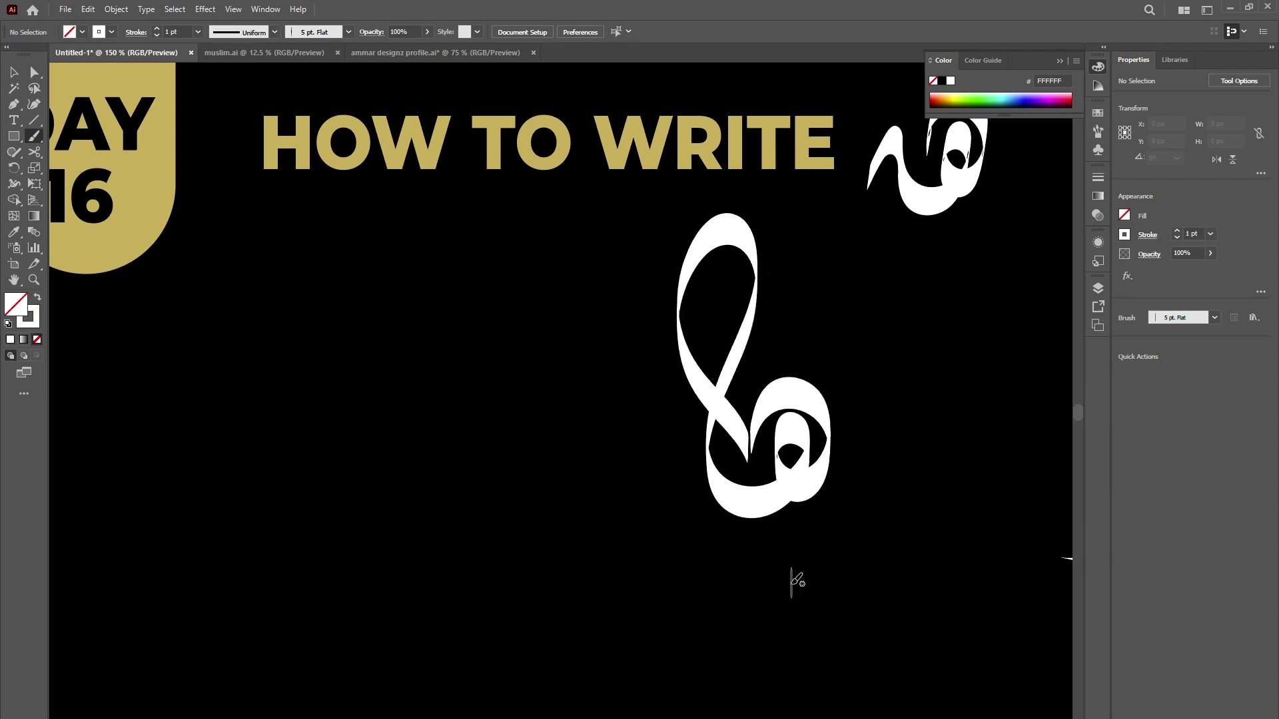
{"action": "scroll", "coordinate": [738, 571], "scroll_direction": "left", "scroll_amount": 2}
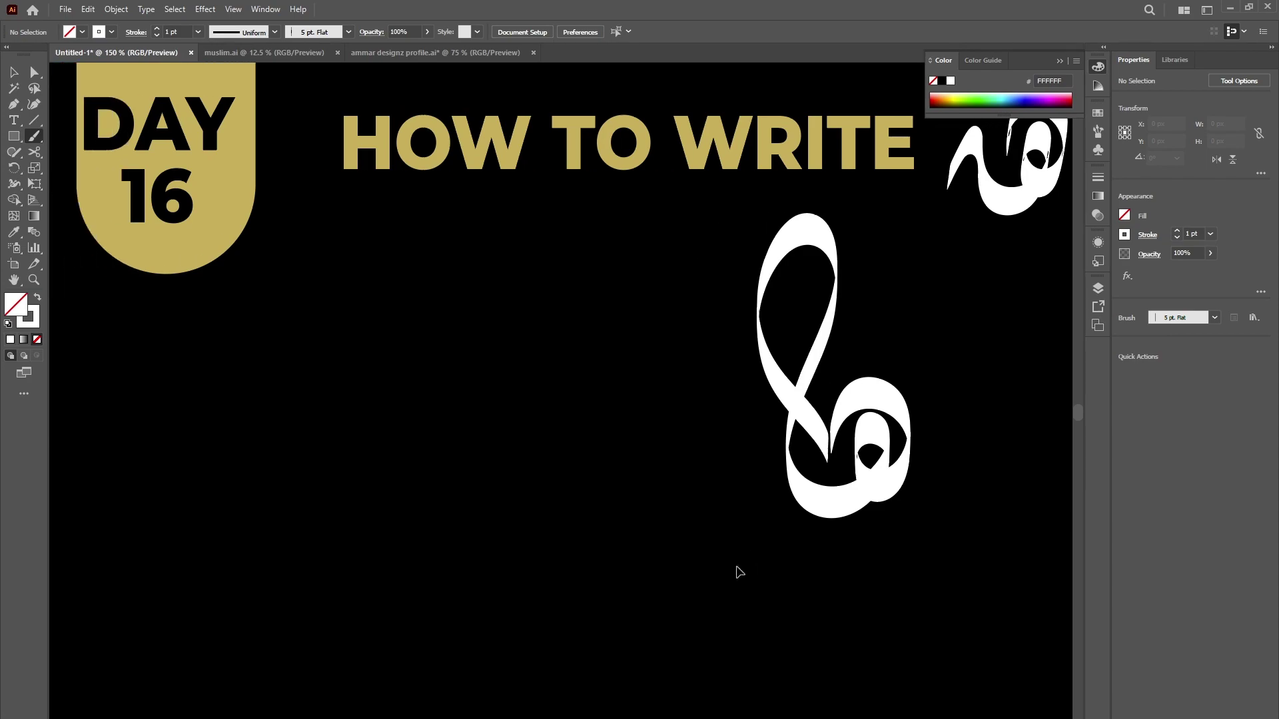
- Bring the black calligraphy word near the reference images onto the artboard and move the looped and tapered hehs off it
{"action": "scroll", "coordinate": [739, 564], "scroll_direction": "down", "scroll_amount": 5}
{"action": "scroll", "coordinate": [742, 568], "scroll_direction": "up", "scroll_amount": 4}
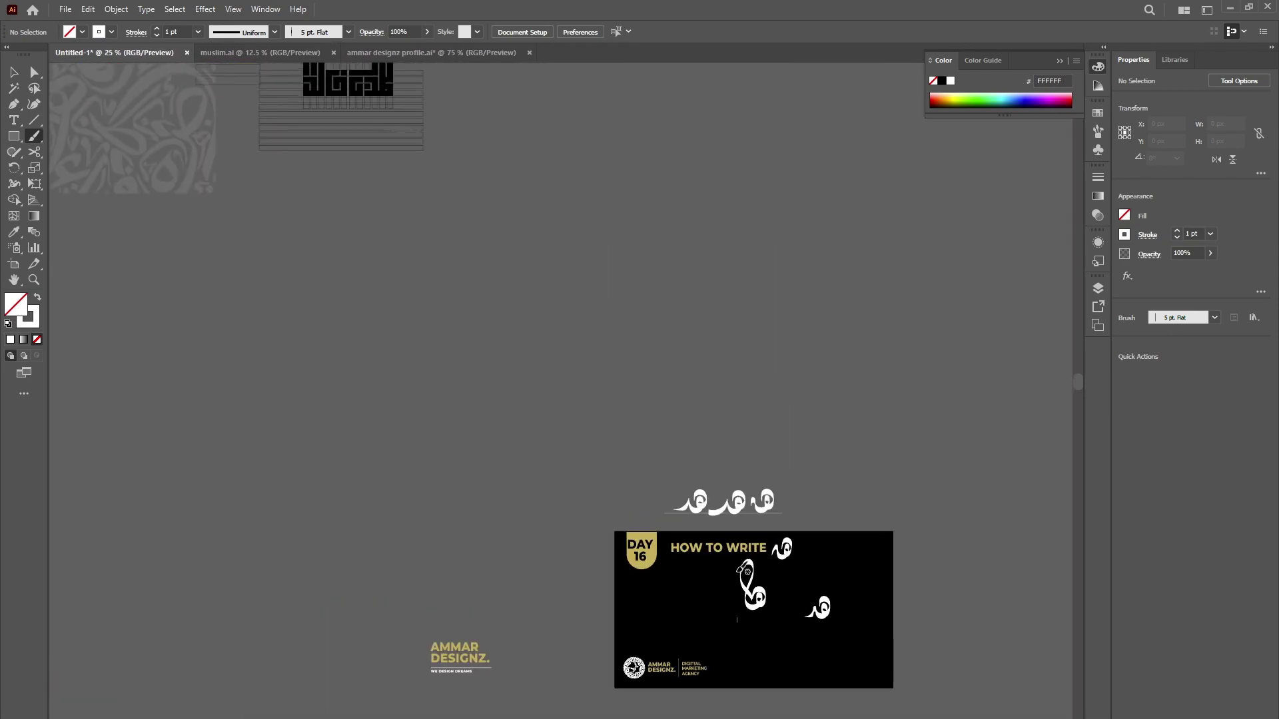
{"action": "scroll", "coordinate": [701, 562], "scroll_direction": "left", "scroll_amount": 5}
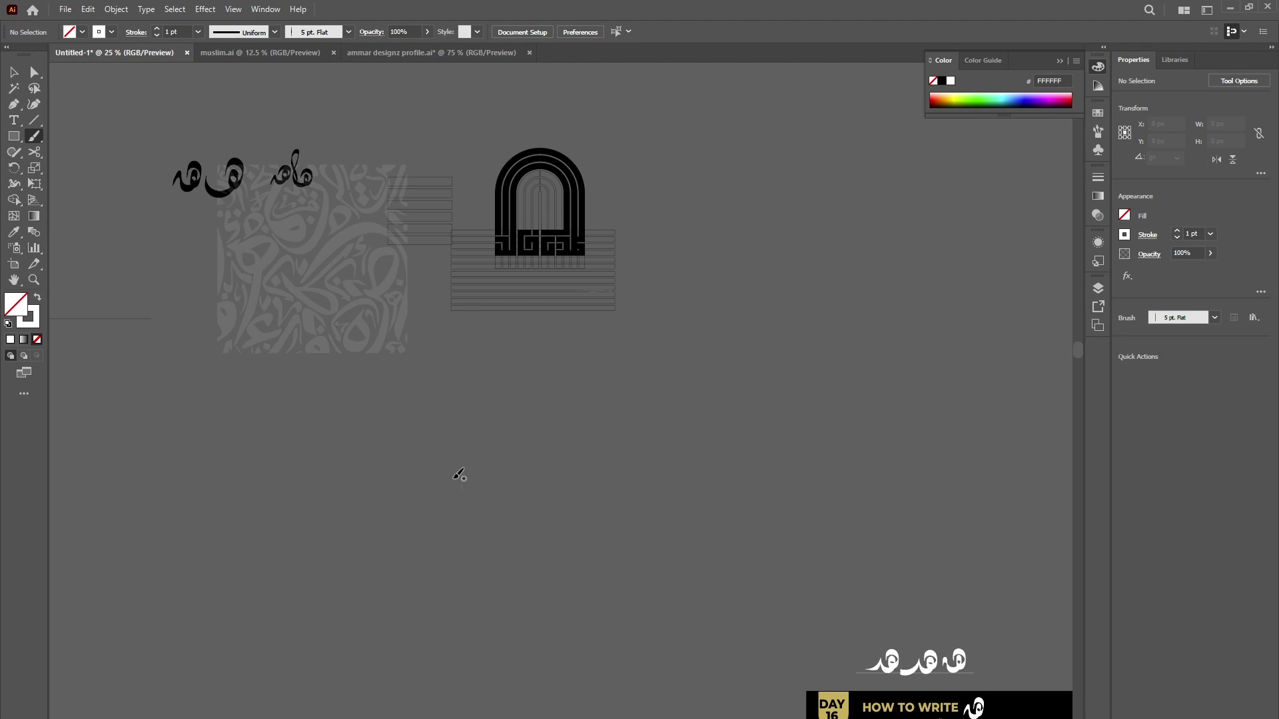
{"action": "scroll", "coordinate": [373, 389], "scroll_direction": "down", "scroll_amount": 1}
{"action": "scroll", "coordinate": [432, 400], "scroll_direction": "right", "scroll_amount": 4}
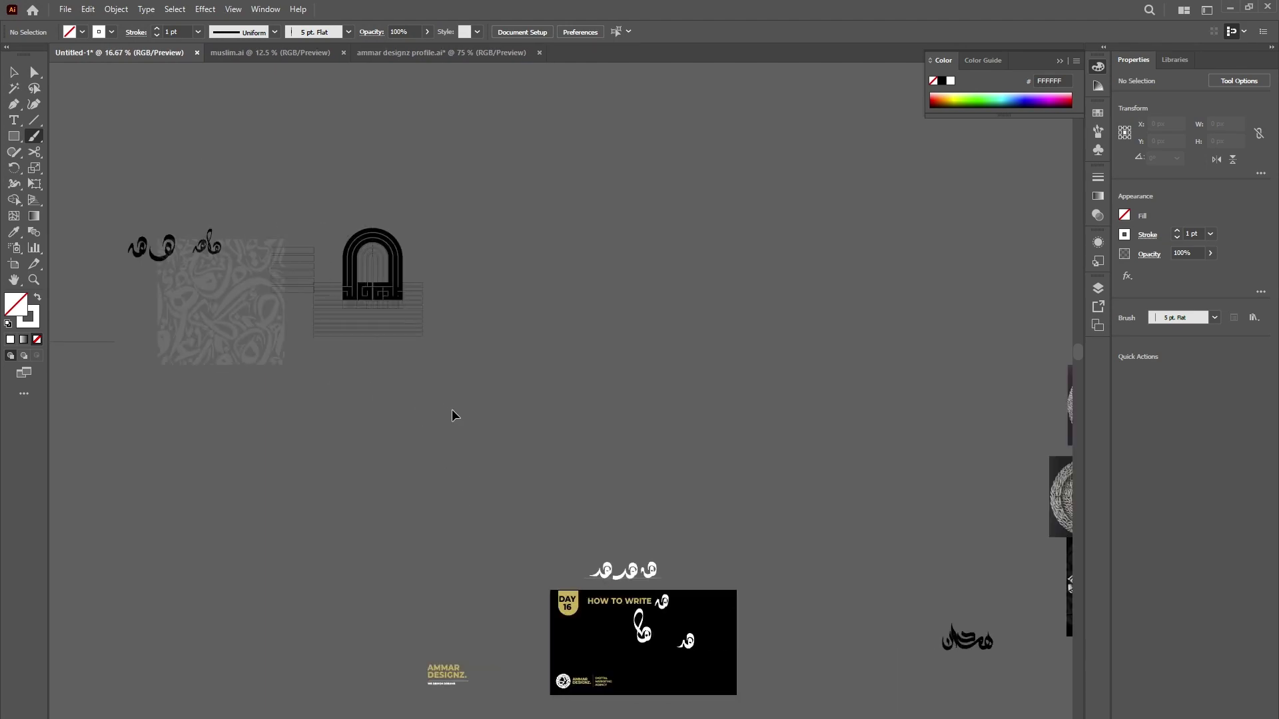
{"action": "key", "text": "v"}
{"action": "left_click", "coordinate": [923, 639]}
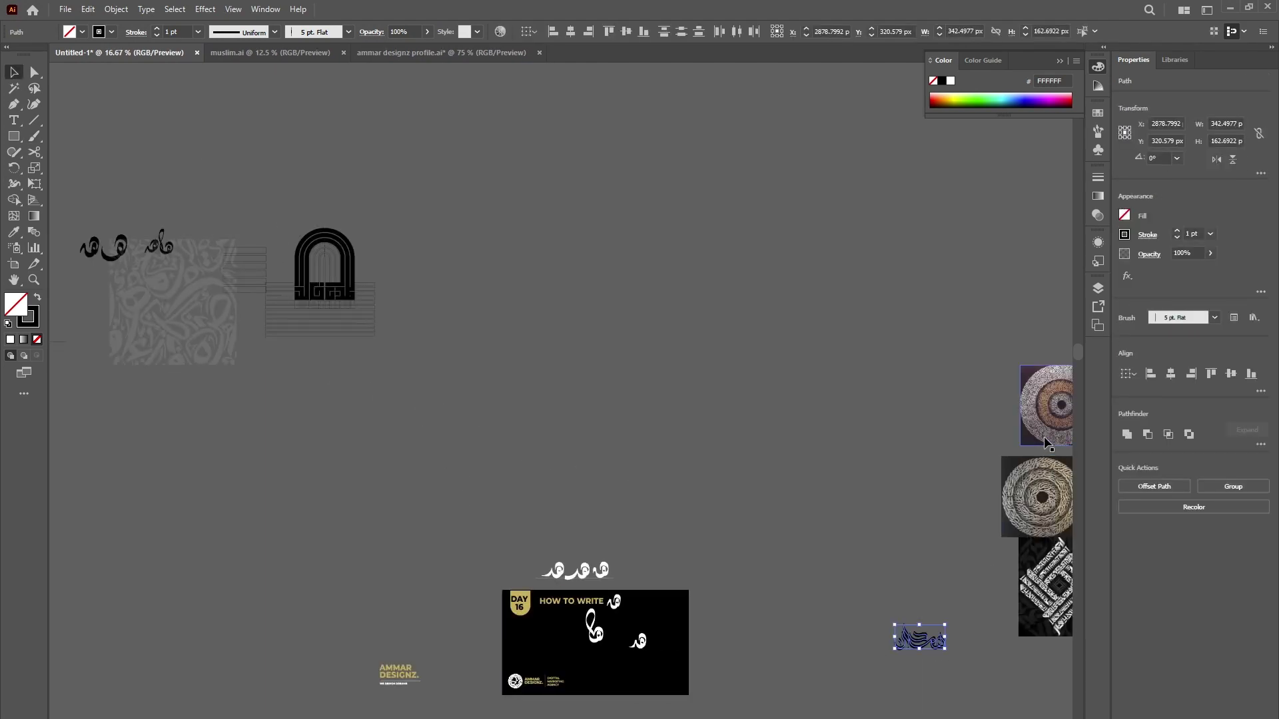
{"action": "scroll", "coordinate": [999, 471], "scroll_direction": "right", "scroll_amount": 3}
{"action": "scroll", "coordinate": [666, 556], "scroll_direction": "left", "scroll_amount": 1}
{"action": "scroll", "coordinate": [666, 579], "scroll_direction": "left", "scroll_amount": 1}
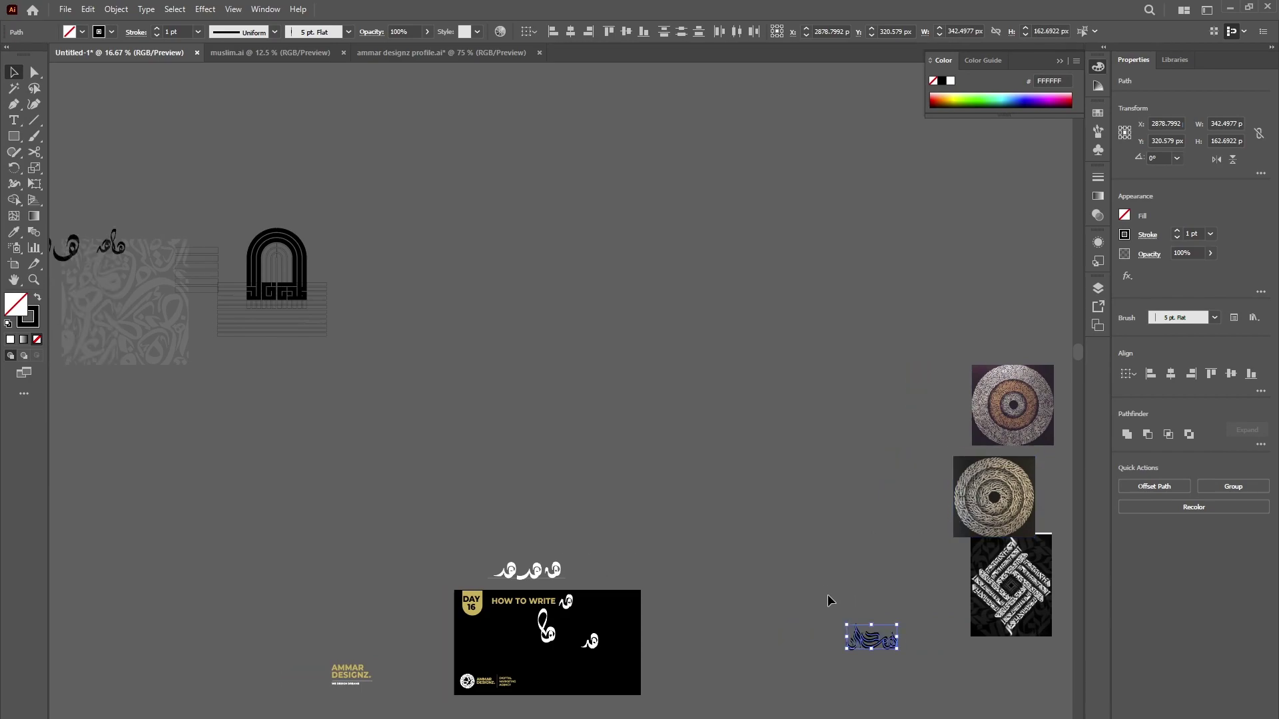
{"action": "left_click_drag", "start_coordinate": [869, 636], "coordinate": [579, 673]}
{"action": "left_click_drag", "start_coordinate": [535, 638], "coordinate": [596, 643]}
{"action": "left_click_drag", "start_coordinate": [591, 639], "coordinate": [784, 545]}
- Set the stroke colour of the whole calligraphy word to white
{"action": "left_click_drag", "start_coordinate": [532, 640], "coordinate": [662, 705]}
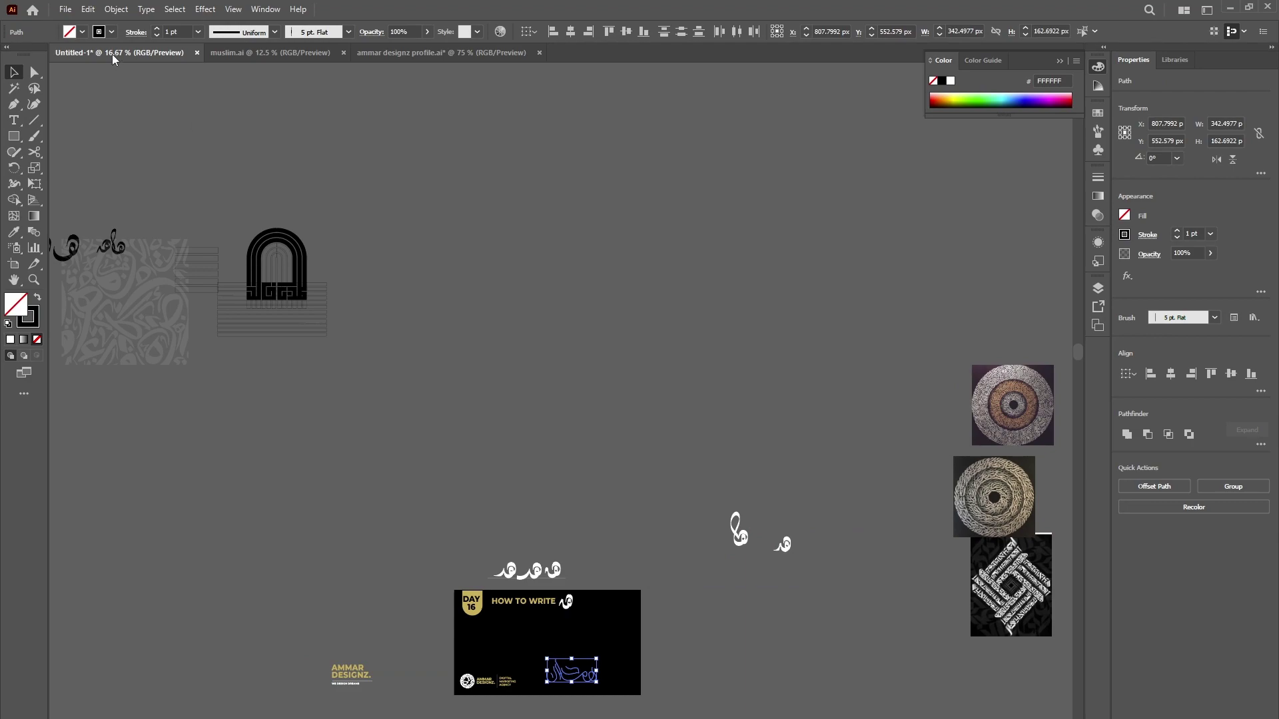
{"action": "left_click", "coordinate": [102, 34]}
{"action": "left_click", "coordinate": [34, 53]}
{"action": "key", "text": "Escape"}
- Space out the white word's letters by nudging the dal right, the alef up and left, and the noon slightly left
{"action": "scroll", "coordinate": [466, 406], "scroll_direction": "down", "scroll_amount": 3}
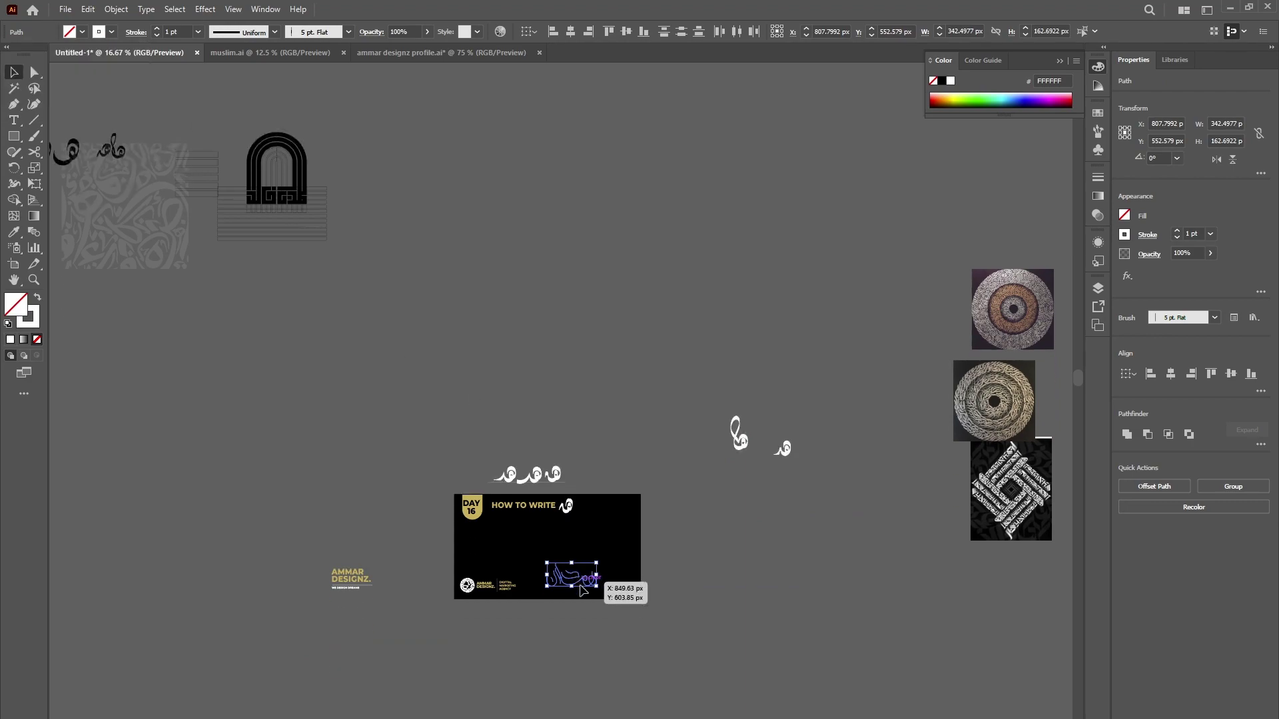
{"action": "scroll", "coordinate": [577, 603], "scroll_direction": "up", "scroll_amount": 5}
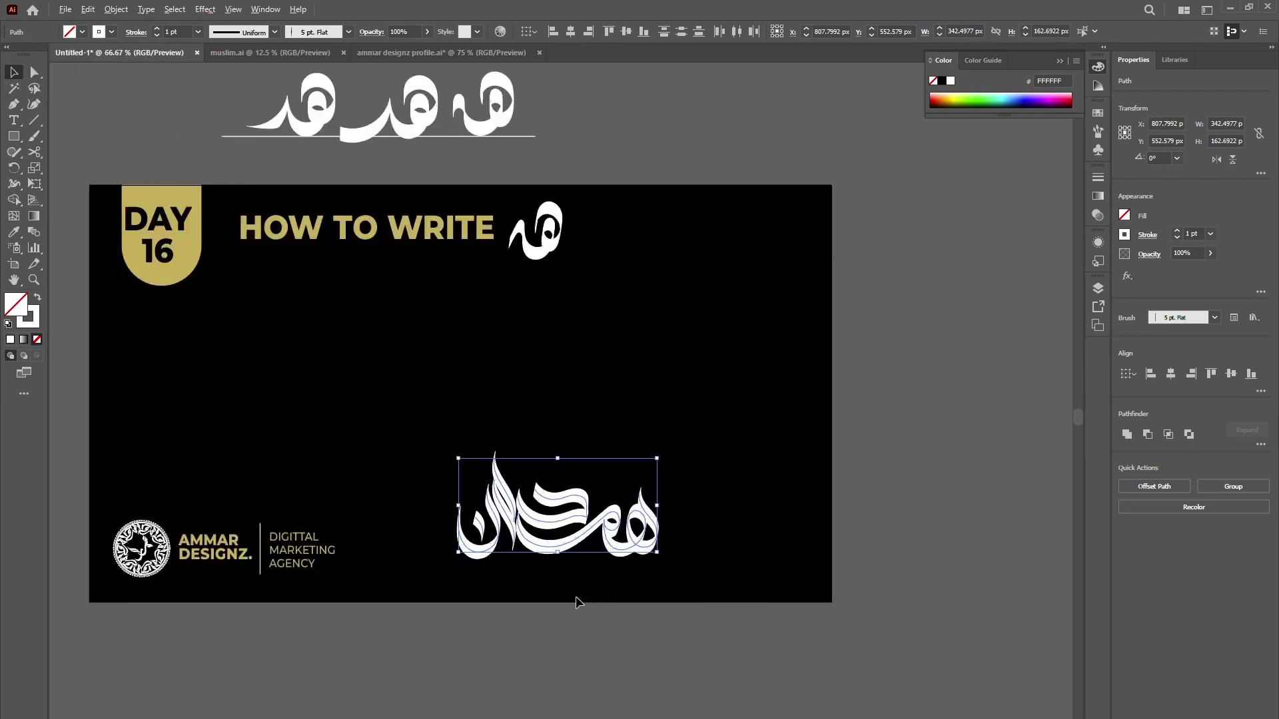
{"action": "left_click", "coordinate": [548, 570]}
{"action": "scroll", "coordinate": [550, 571], "scroll_direction": "up", "scroll_amount": 3}
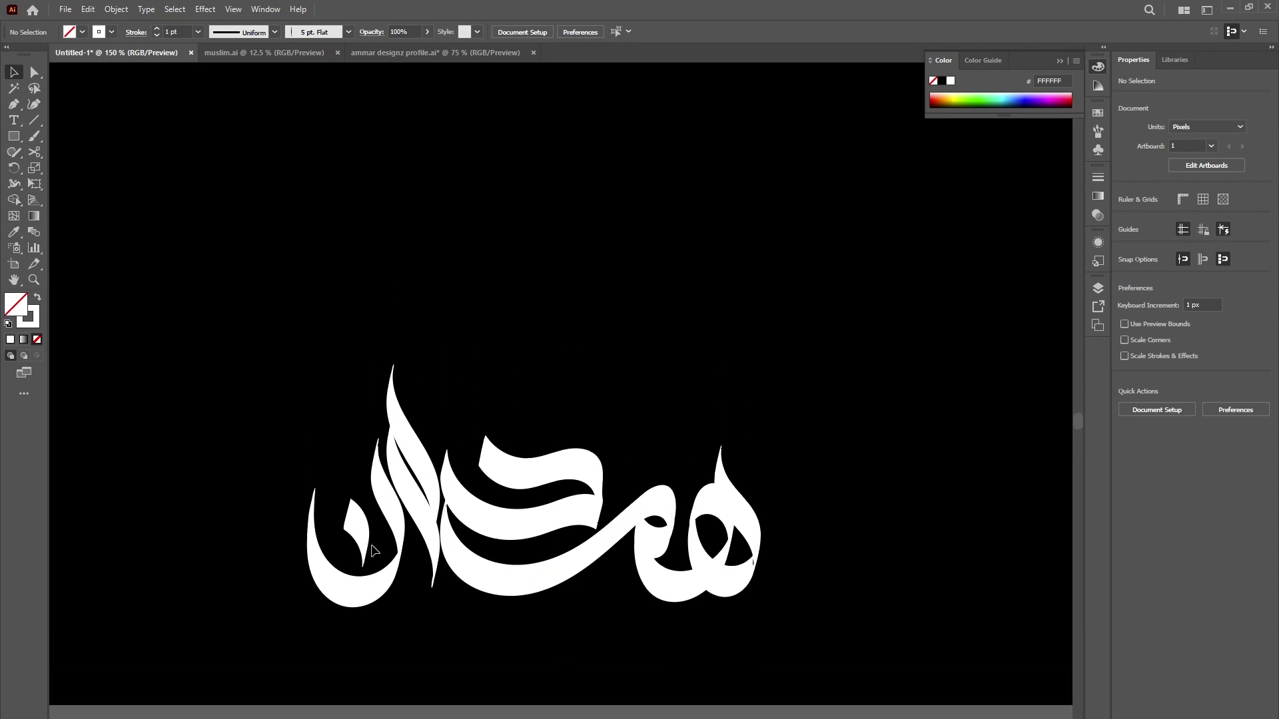
{"action": "scroll", "coordinate": [624, 675], "scroll_direction": "left", "scroll_amount": 2}
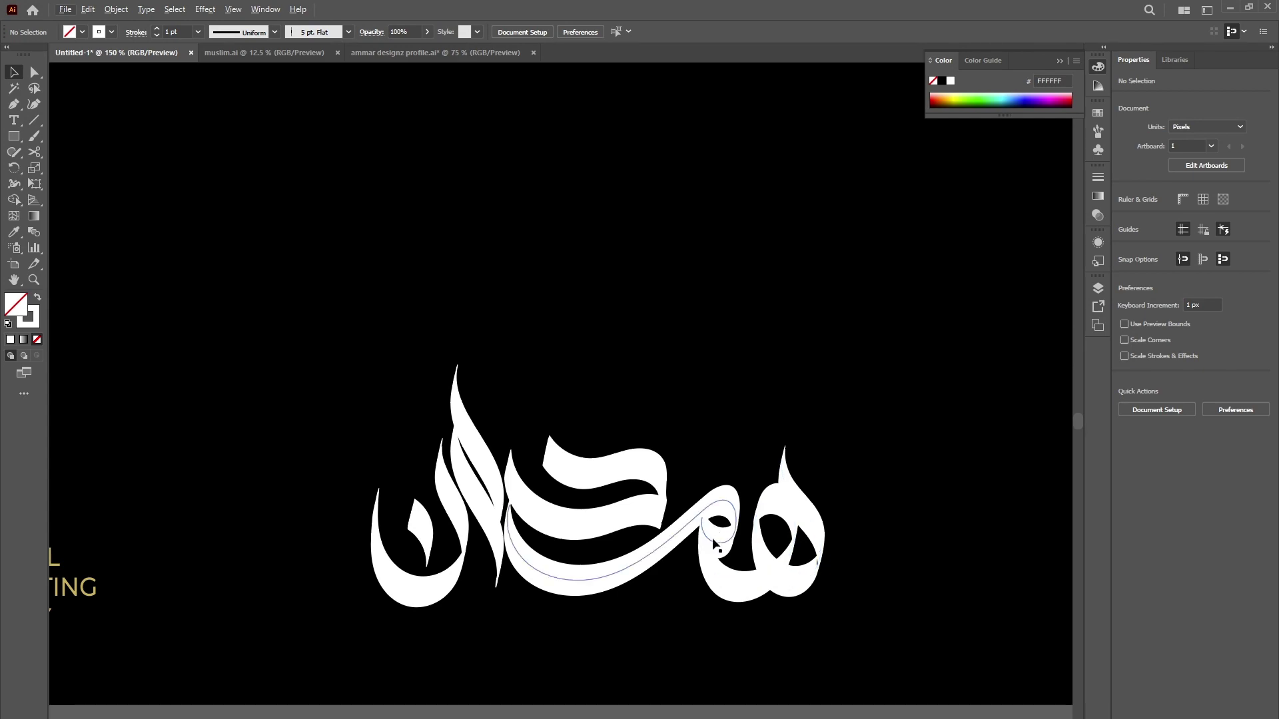
{"action": "mouse_move", "coordinate": [616, 533]}
{"action": "left_mouse_down"}
{"action": "mouse_move", "coordinate": [625, 511]}
{"action": "mouse_move", "coordinate": [508, 596]}
{"action": "mouse_move", "coordinate": [624, 523]}
{"action": "left_mouse_up"}
{"action": "left_click_drag", "start_coordinate": [491, 461], "coordinate": [485, 450]}
{"action": "left_click", "coordinate": [417, 574]}
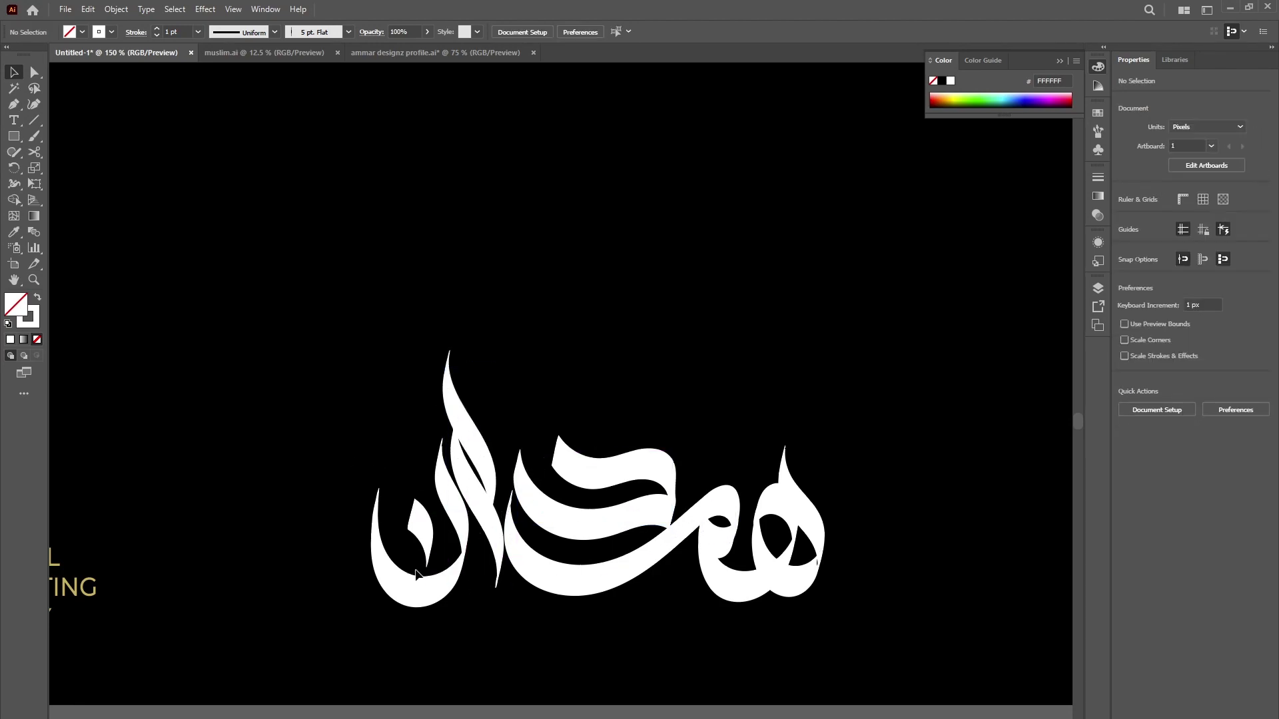
{"action": "left_click", "coordinate": [423, 531]}
{"action": "left_click_drag", "start_coordinate": [450, 589], "coordinate": [439, 591]}
{"action": "left_click", "coordinate": [487, 586]}
- Move the white calligraphy word off the artboard into the empty area above its right corner
{"action": "key", "text": "ctrl+minus"}
{"action": "key", "text": "ctrl+minus"}
{"action": "left_click_drag", "start_coordinate": [533, 542], "coordinate": [921, 158]}
{"action": "left_click", "coordinate": [745, 403]}
- Paint a heh joined to a tall straight alef with a pointed tip below the title, using the flat brush
{"action": "scroll", "coordinate": [608, 366], "scroll_direction": "left", "scroll_amount": 1}
{"action": "key", "text": "b"}
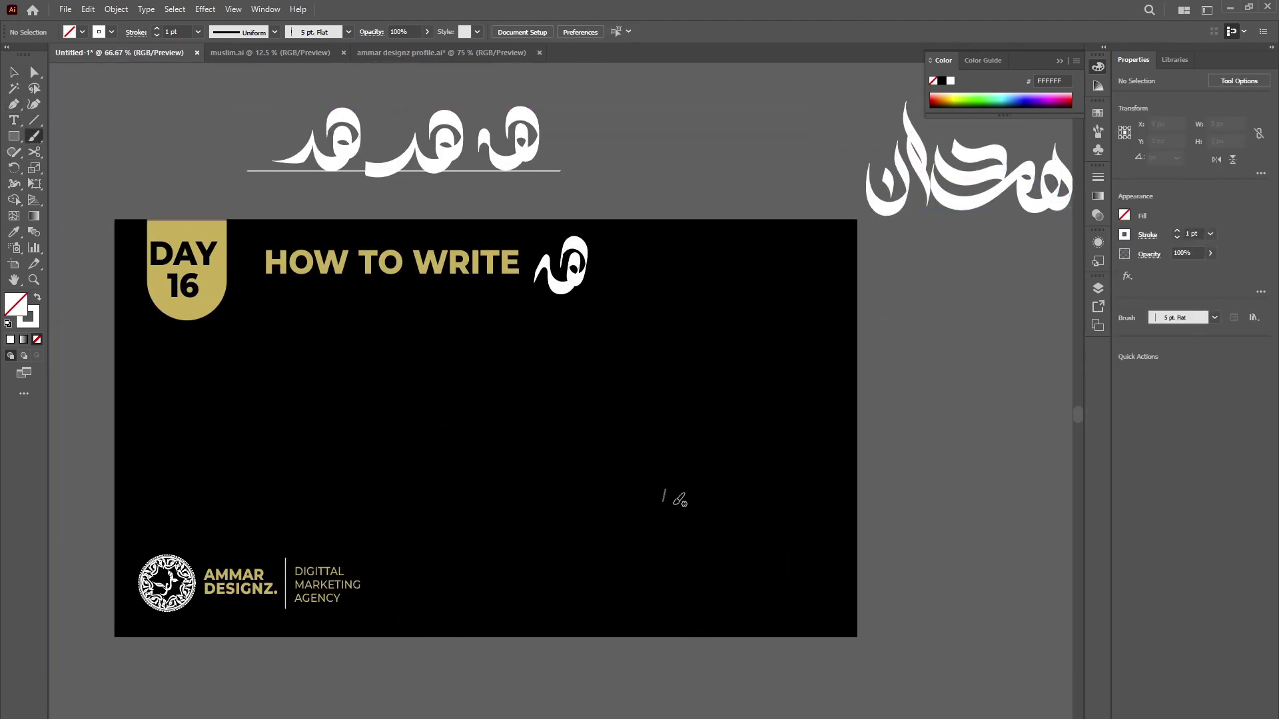
{"action": "scroll", "coordinate": [674, 497], "scroll_direction": "up", "scroll_amount": 1}
{"action": "left_click_drag", "start_coordinate": [665, 506], "coordinate": [665, 490]}
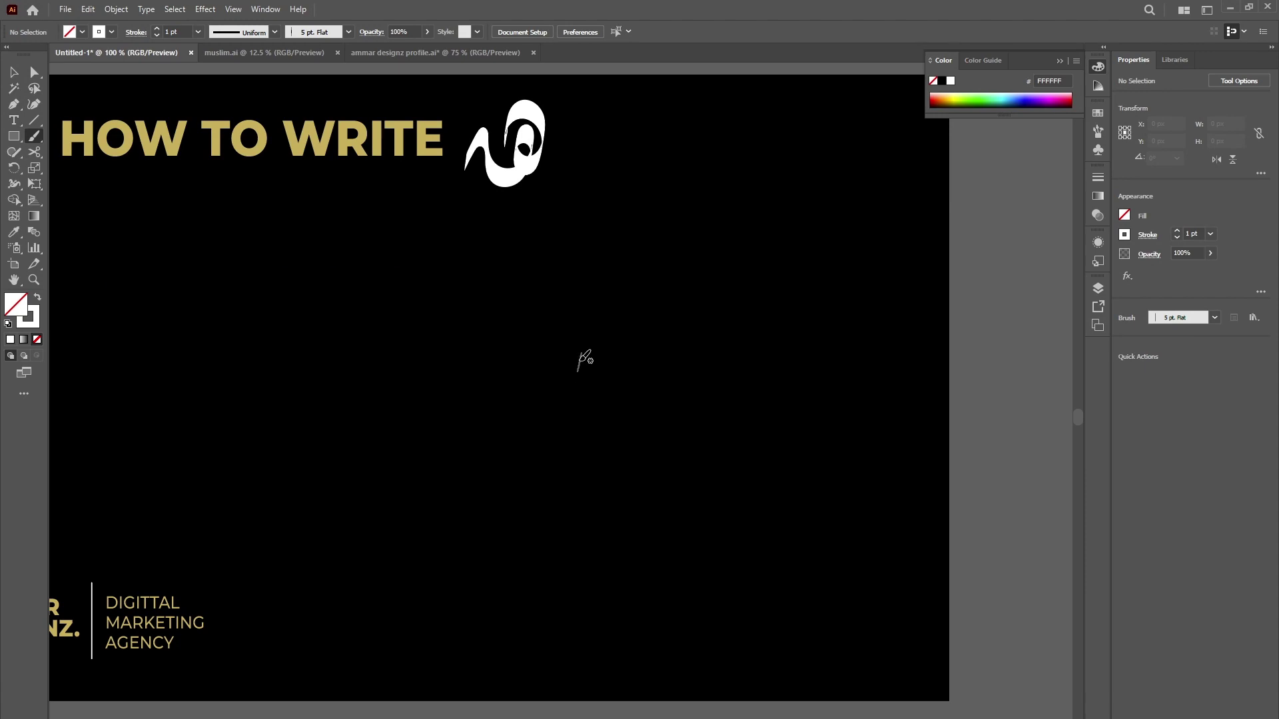
{"action": "mouse_move", "coordinate": [573, 359]}
{"action": "left_mouse_down"}
{"action": "mouse_move", "coordinate": [607, 321]}
{"action": "mouse_move", "coordinate": [625, 365]}
{"action": "mouse_move", "coordinate": [596, 384]}
{"action": "mouse_move", "coordinate": [594, 350]}
{"action": "mouse_move", "coordinate": [607, 375]}
{"action": "mouse_move", "coordinate": [587, 396]}
{"action": "mouse_move", "coordinate": [553, 371]}
{"action": "left_mouse_up"}
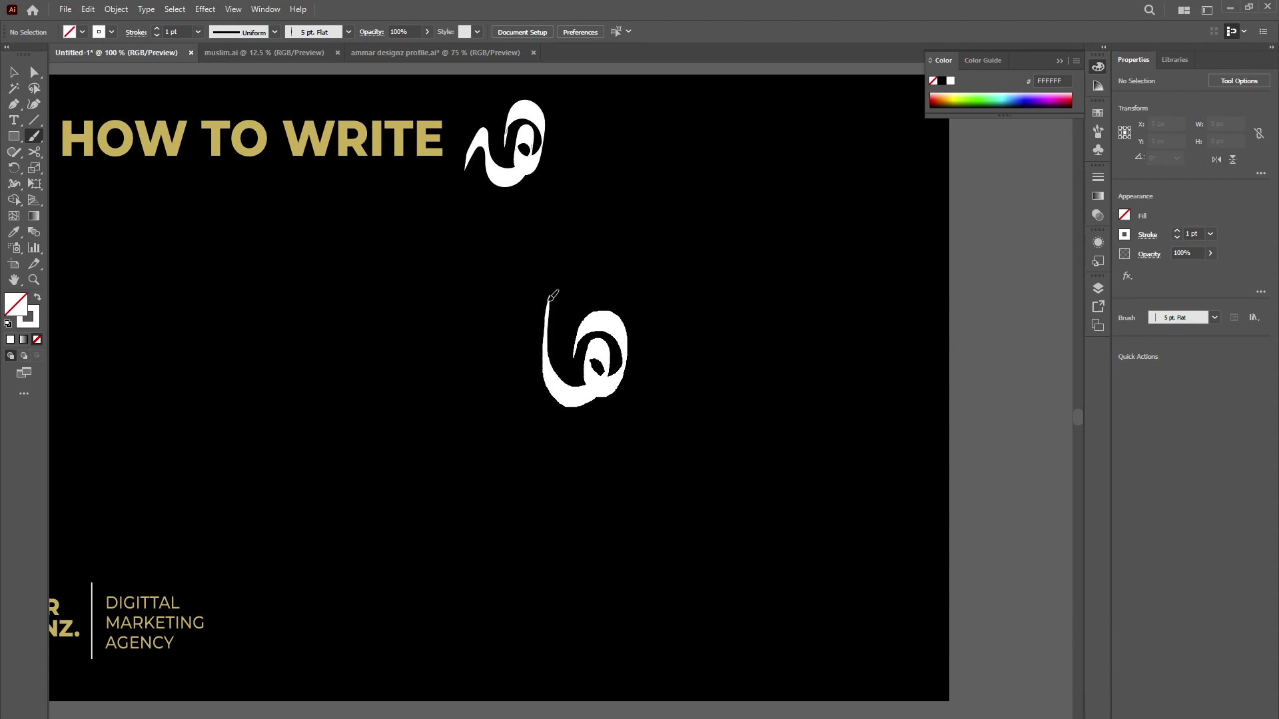
{"action": "left_click_drag", "start_coordinate": [546, 214], "coordinate": [546, 203]}
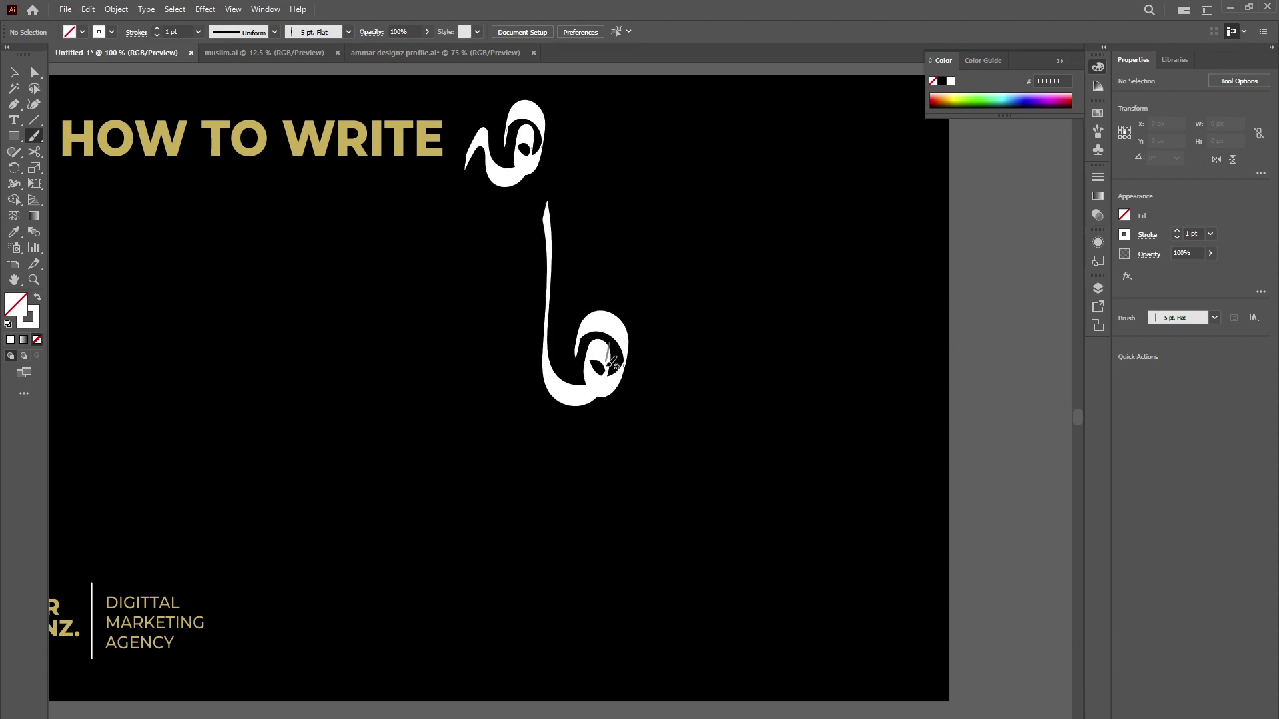
{"action": "scroll", "coordinate": [522, 408], "scroll_direction": "left", "scroll_amount": 5}
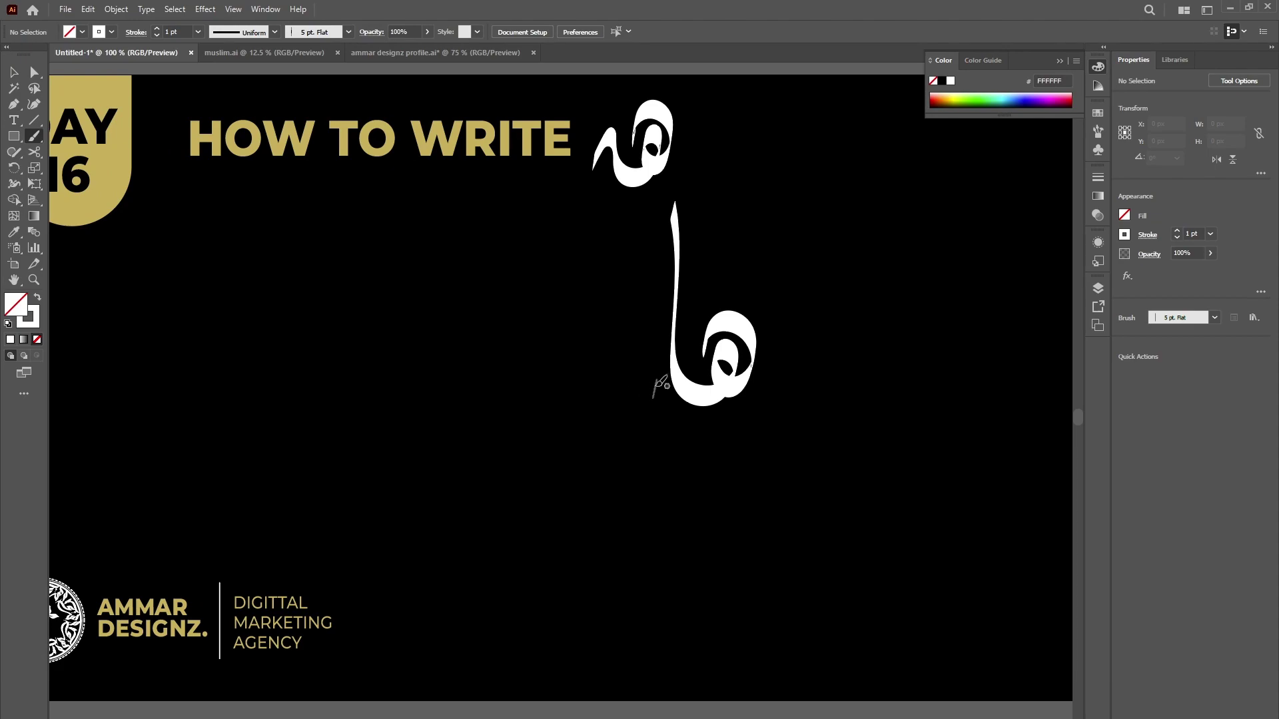
- Paint a heh joined to a looped alef left of the straight-alef form, using the flat brush
{"action": "mouse_move", "coordinate": [589, 350]}
{"action": "left_mouse_down"}
{"action": "mouse_move", "coordinate": [620, 348]}
{"action": "mouse_move", "coordinate": [605, 398]}
{"action": "left_mouse_up"}
{"action": "key", "text": "ctrl+z"}
{"action": "mouse_move", "coordinate": [590, 349]}
{"action": "left_mouse_down"}
{"action": "mouse_move", "coordinate": [623, 319]}
{"action": "mouse_move", "coordinate": [631, 352]}
{"action": "mouse_move", "coordinate": [618, 384]}
{"action": "mouse_move", "coordinate": [594, 374]}
{"action": "mouse_move", "coordinate": [602, 347]}
{"action": "left_mouse_up"}
{"action": "mouse_move", "coordinate": [570, 382]}
{"action": "left_mouse_down"}
{"action": "mouse_move", "coordinate": [558, 342]}
{"action": "mouse_move", "coordinate": [582, 251]}
{"action": "mouse_move", "coordinate": [579, 210]}
{"action": "mouse_move", "coordinate": [564, 205]}
{"action": "mouse_move", "coordinate": [543, 265]}
{"action": "mouse_move", "coordinate": [578, 327]}
{"action": "left_mouse_up"}
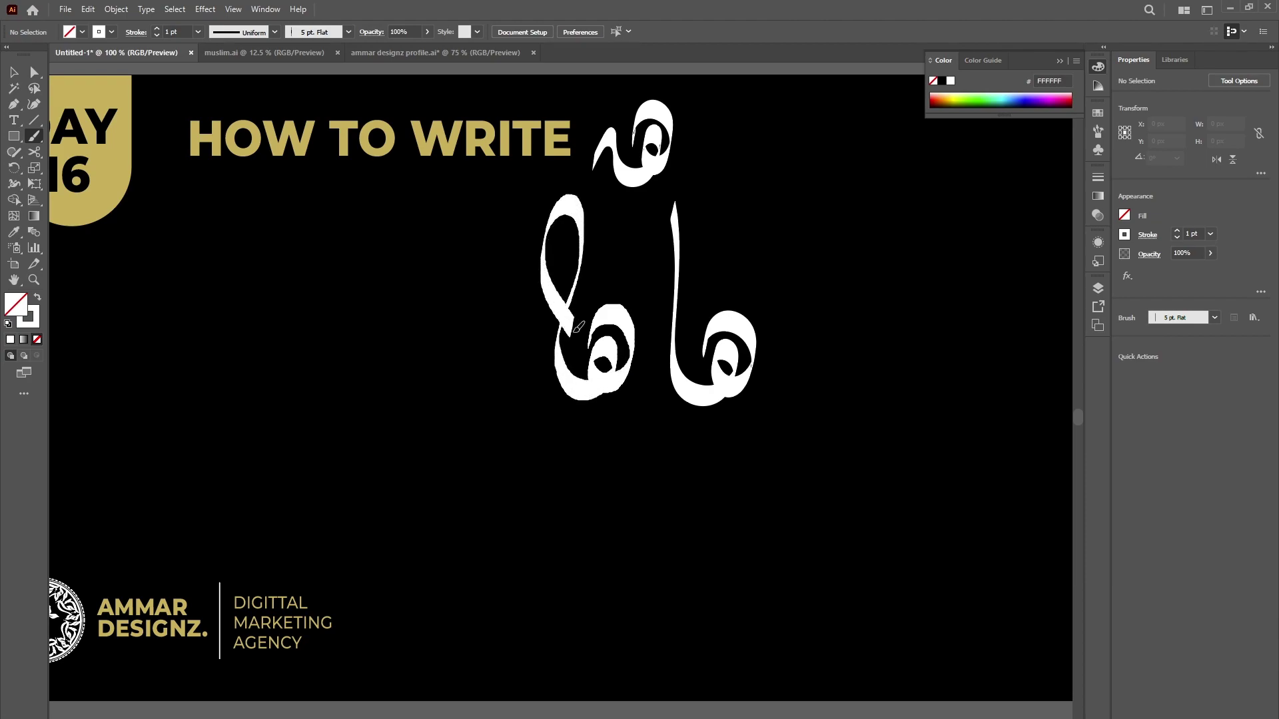
{"action": "scroll", "coordinate": [571, 463], "scroll_direction": "left", "scroll_amount": 2}
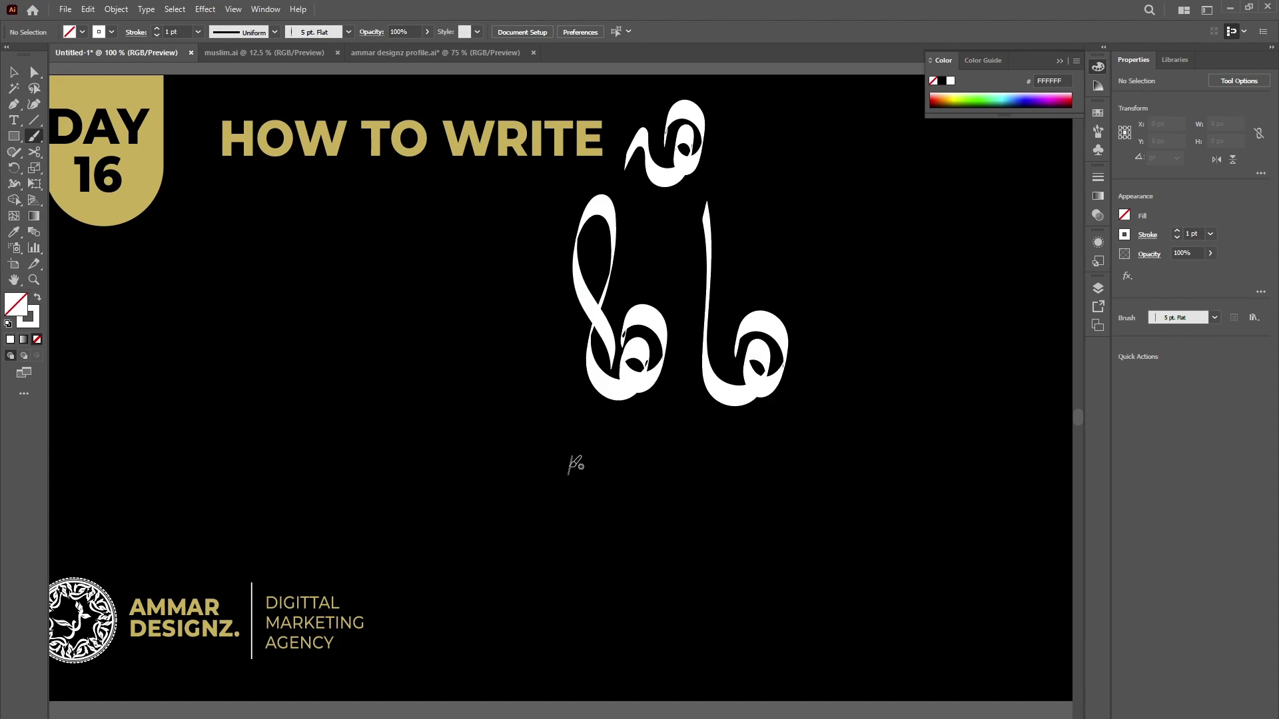
- Clean up the starting tip of the looped form's outer heh curve by repositioning its anchor points
{"action": "key", "text": "v"}
{"action": "left_click", "coordinate": [623, 408]}
{"action": "scroll", "coordinate": [669, 443], "scroll_direction": "up", "scroll_amount": 8}
{"action": "key", "text": "a"}
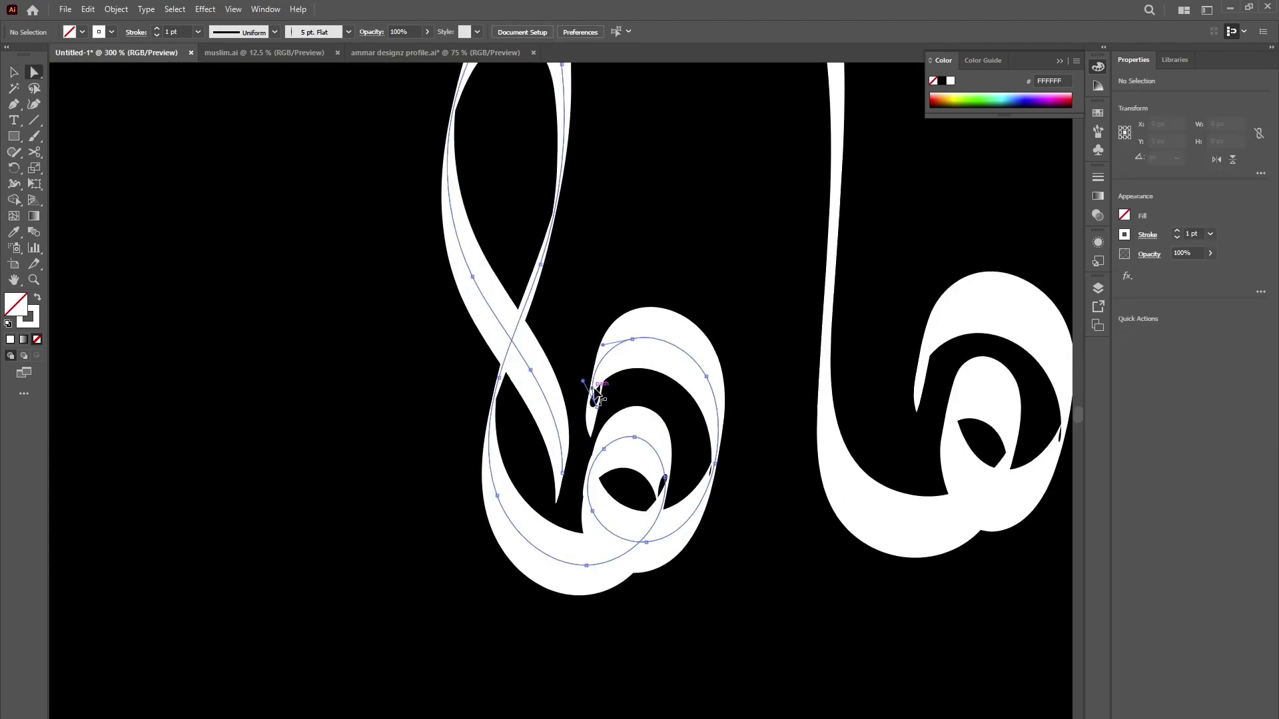
{"action": "left_click", "coordinate": [595, 406]}
{"action": "left_click_drag", "start_coordinate": [595, 413], "coordinate": [564, 390]}
{"action": "mouse_move", "coordinate": [546, 318]}
{"action": "left_mouse_down"}
{"action": "mouse_move", "coordinate": [579, 297]}
{"action": "mouse_move", "coordinate": [584, 318]}
{"action": "left_mouse_up"}
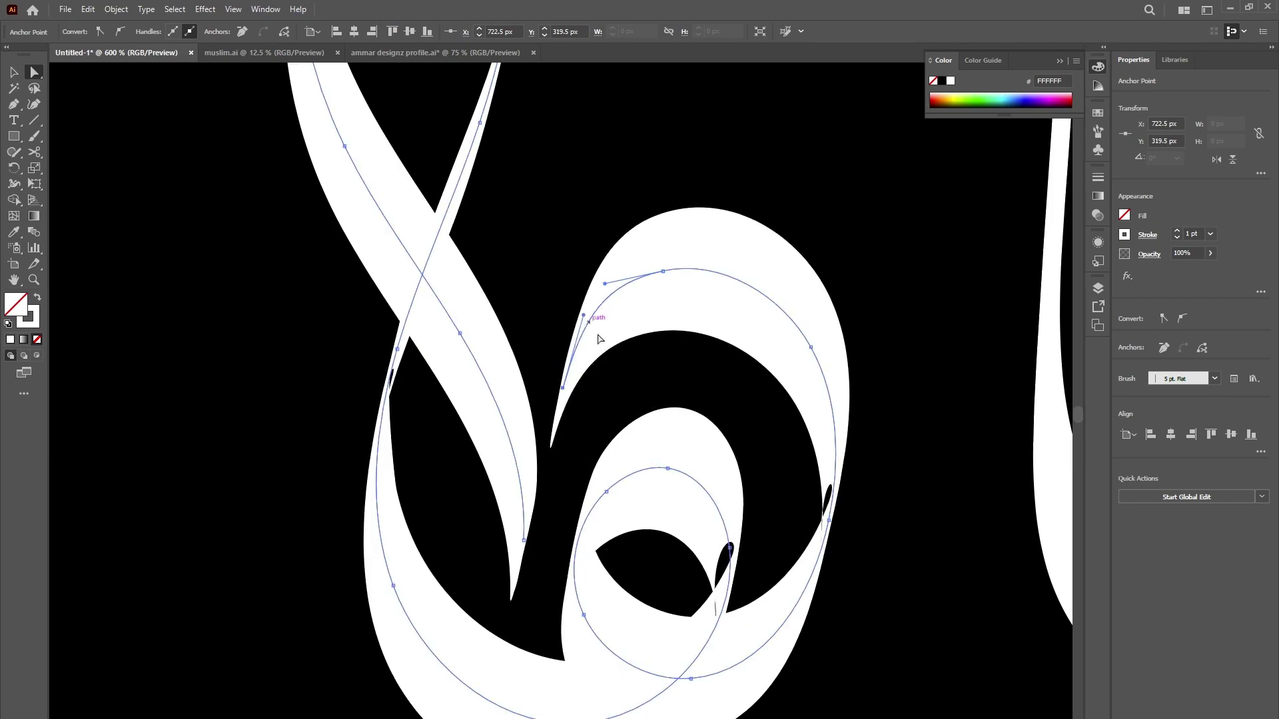
- Nudge the anchor points on the heh's inner eye and outer right curve to smooth out the thin gaps
{"action": "left_click", "coordinate": [762, 500]}
{"action": "left_click", "coordinate": [730, 546]}
{"action": "left_click_drag", "start_coordinate": [731, 550], "coordinate": [722, 550]}
{"action": "left_click", "coordinate": [864, 502]}
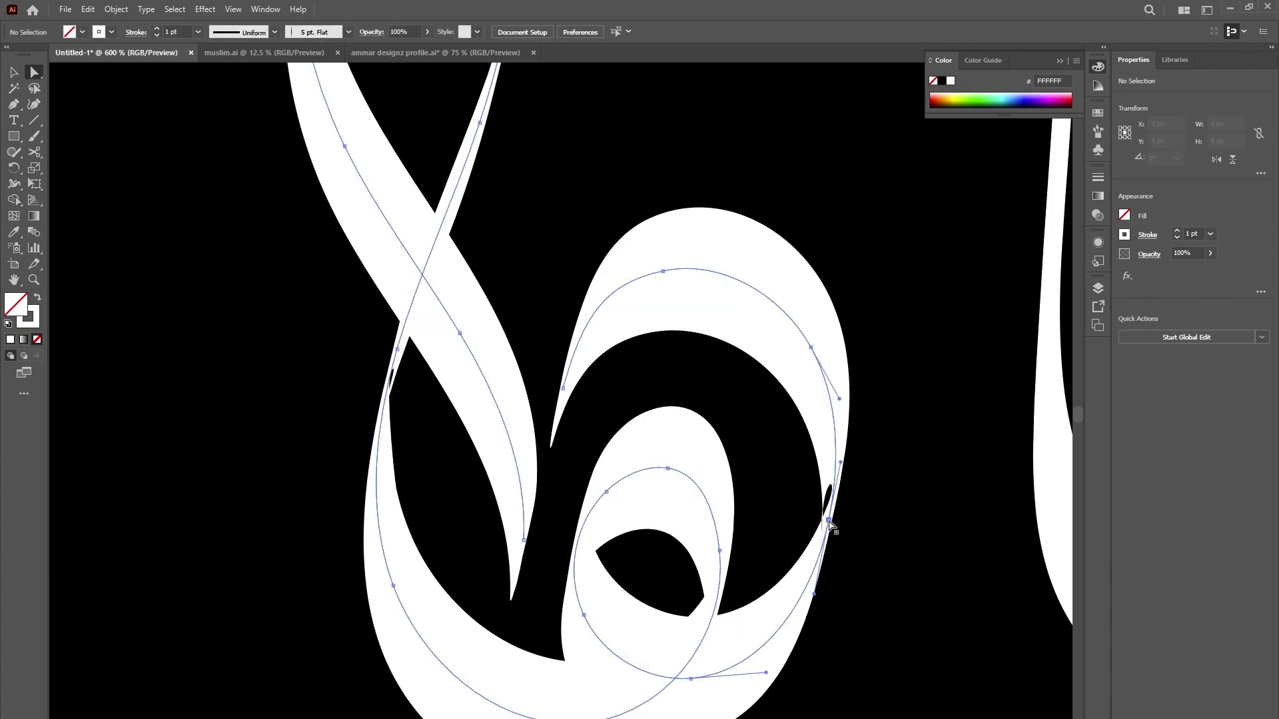
{"action": "left_click_drag", "start_coordinate": [831, 521], "coordinate": [836, 527]}
{"action": "left_click_drag", "start_coordinate": [605, 490], "coordinate": [610, 494]}
{"action": "key", "text": "ctrl+shift+a"}
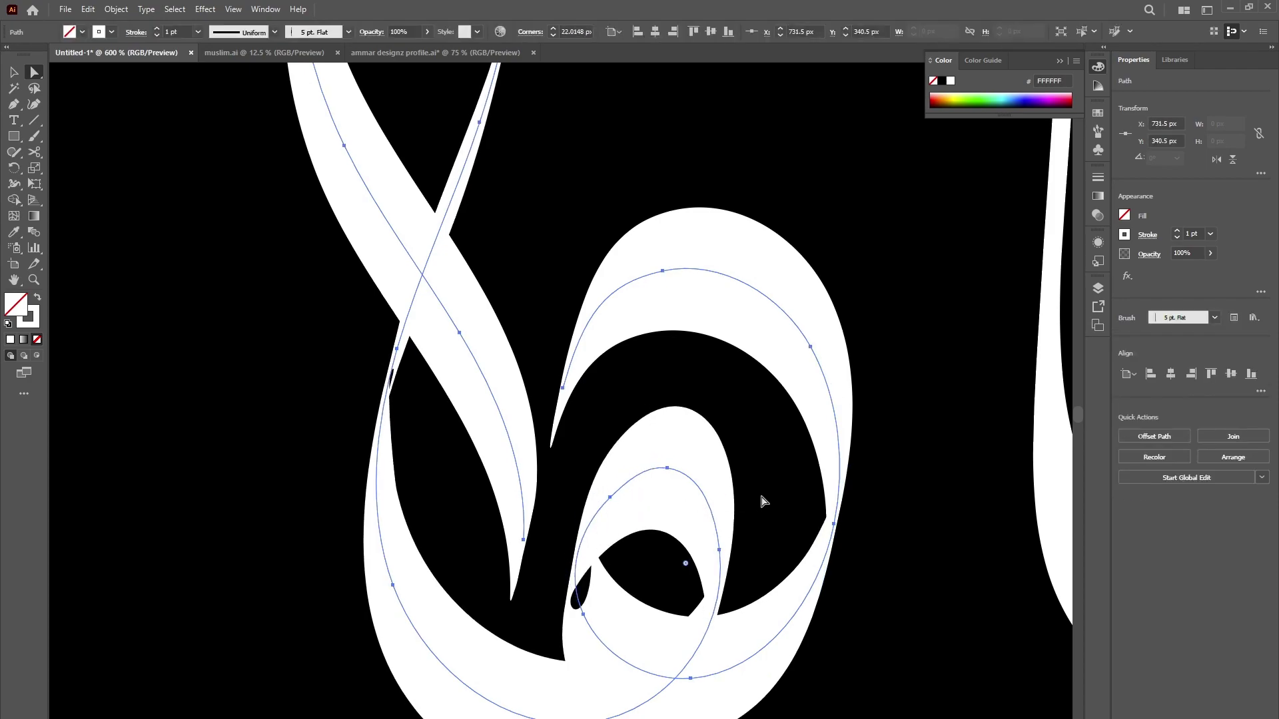
- Move both heh-alef forms down and right together on the artboard, leaving room beside them
{"action": "key", "text": "ctrl+1"}
{"action": "key", "text": "v"}
{"action": "left_click", "coordinate": [703, 481]}
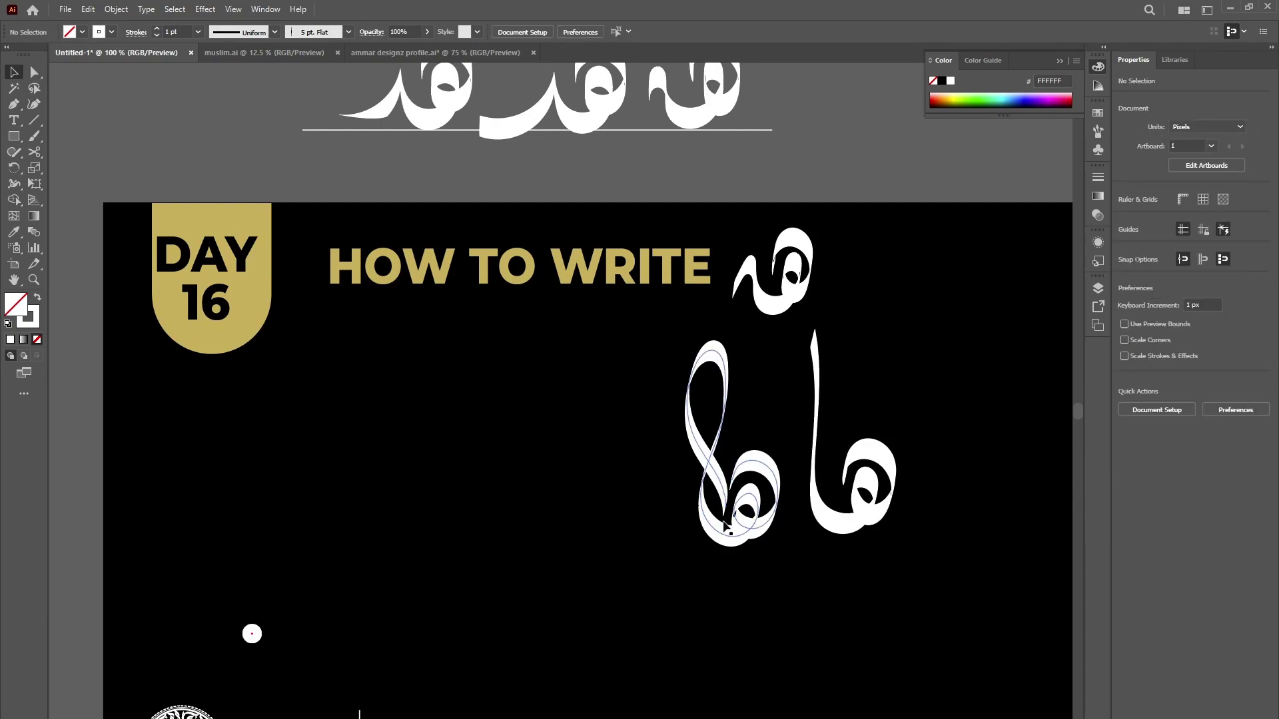
{"action": "left_click_drag", "start_coordinate": [604, 446], "coordinate": [945, 603]}
{"action": "left_click_drag", "start_coordinate": [886, 532], "coordinate": [949, 588]}
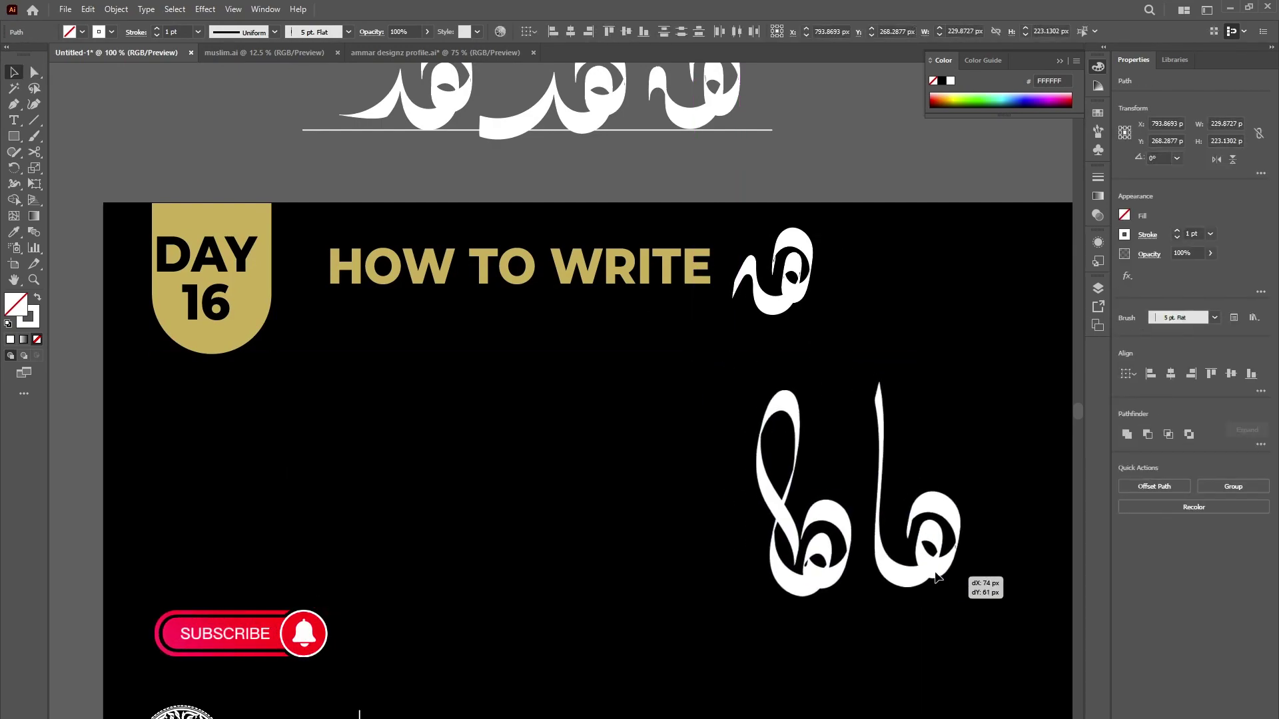
{"action": "key", "text": "ctrl+shift+a"}
- Set the roundness of the 5 pt. Flat calligraphic brush to 2%
{"action": "left_click", "coordinate": [308, 34]}
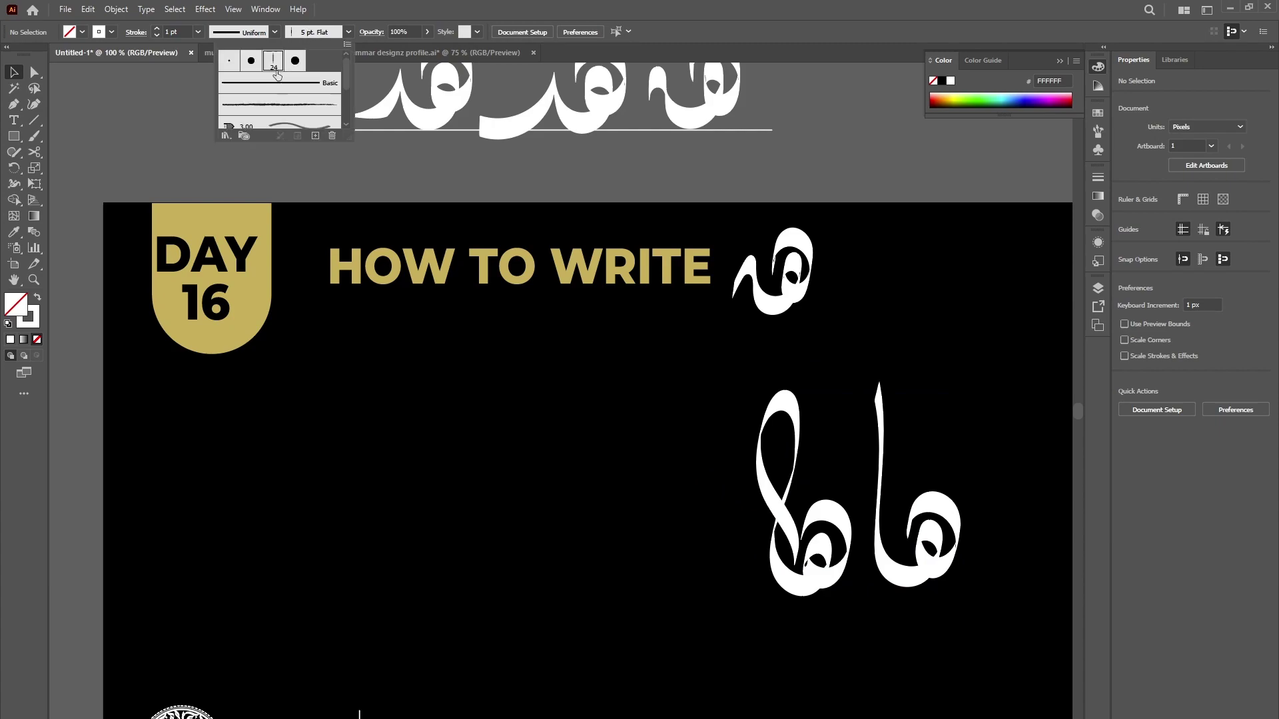
{"action": "double_click", "coordinate": [273, 60]}
{"action": "left_click", "coordinate": [617, 439]}
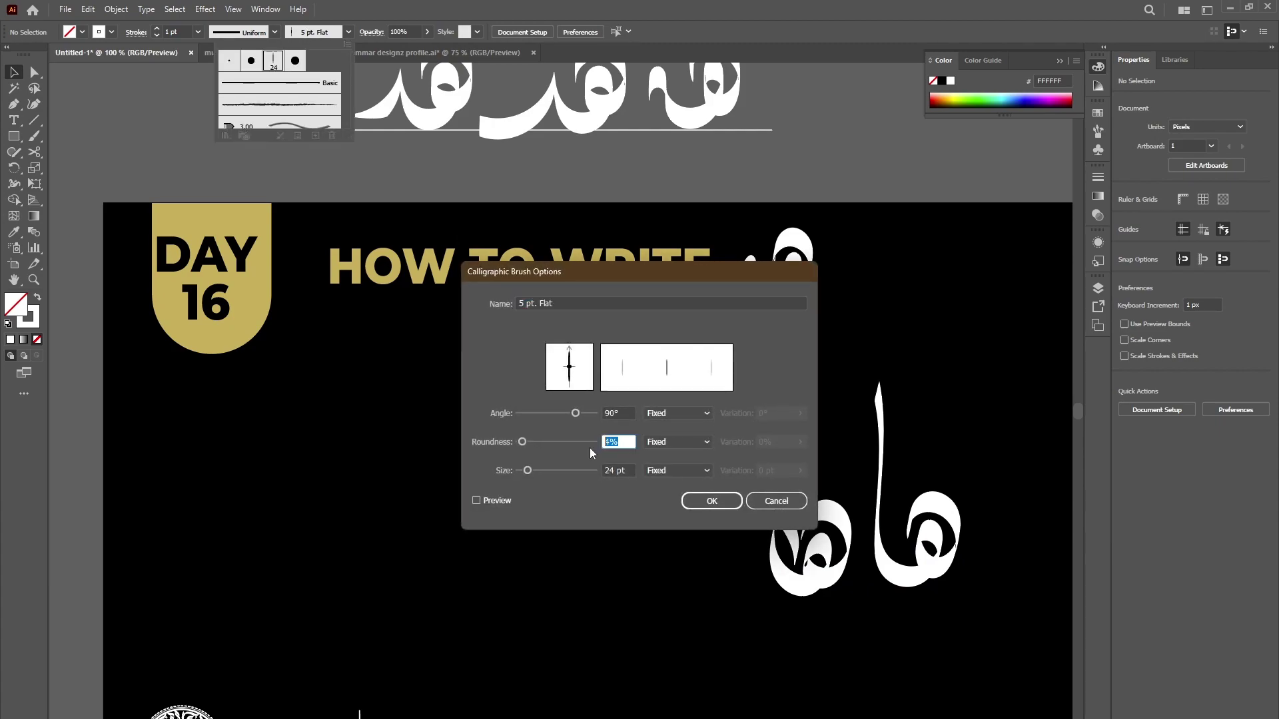
{"action": "type", "text": "2"}
{"action": "left_click", "coordinate": [711, 501]}
{"action": "left_click", "coordinate": [690, 425]}
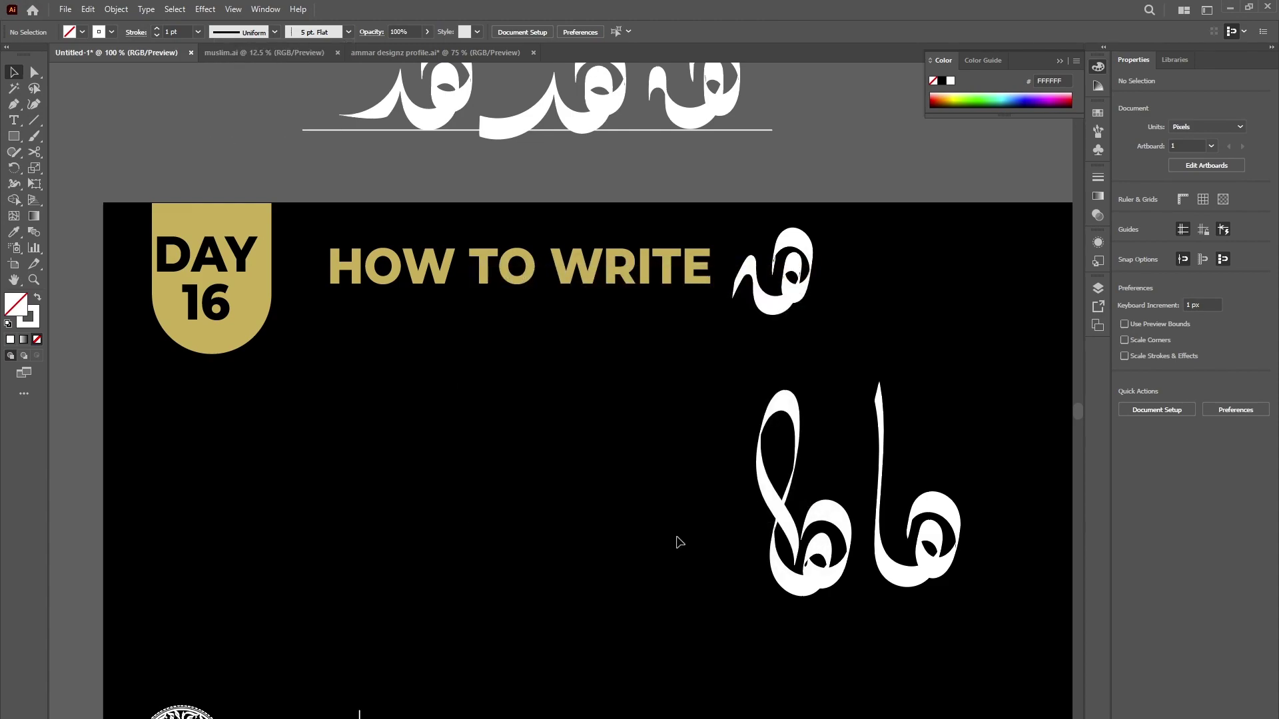
- Paint a second heh joined to a looped alef, left of the first looped form
{"action": "key", "text": "b"}
{"action": "scroll", "coordinate": [664, 498], "scroll_direction": "up", "scroll_amount": 1}
{"action": "left_click", "coordinate": [317, 33]}
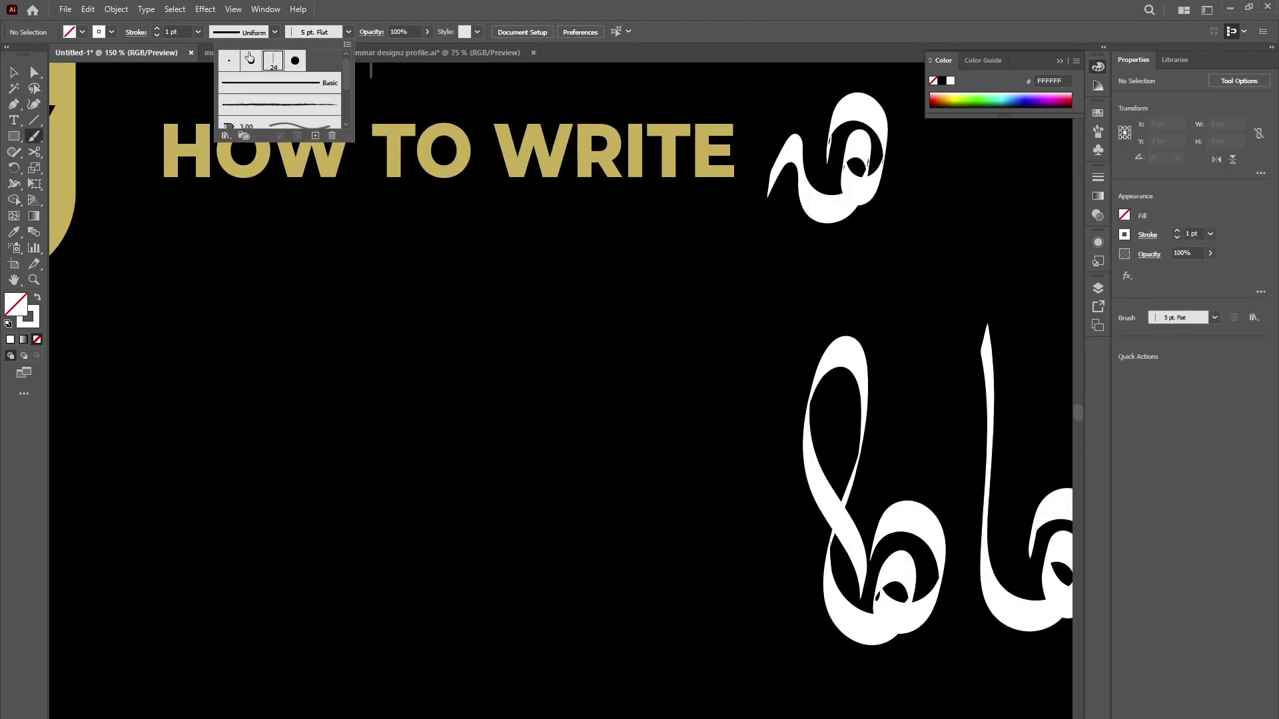
{"action": "key", "text": "Escape"}
{"action": "scroll", "coordinate": [588, 474], "scroll_direction": "down", "scroll_amount": 2}
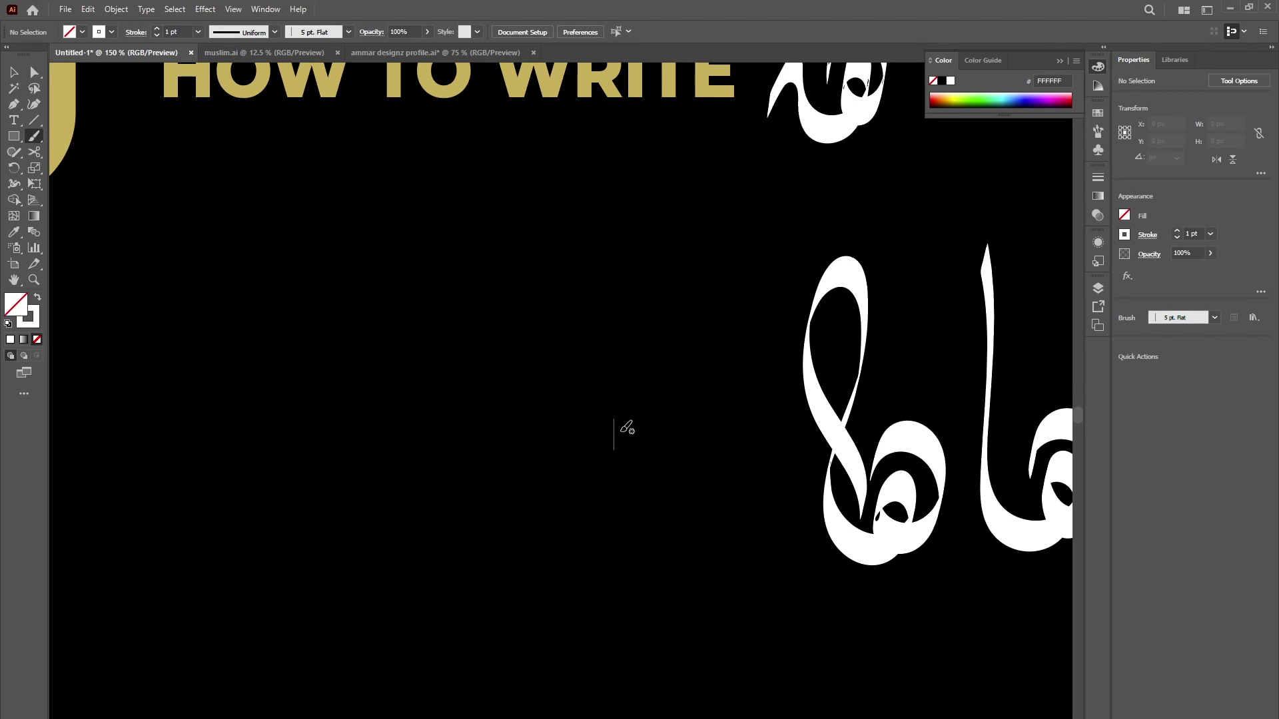
{"action": "mouse_move", "coordinate": [618, 427]}
{"action": "left_mouse_down"}
{"action": "mouse_move", "coordinate": [647, 375]}
{"action": "mouse_move", "coordinate": [689, 440]}
{"action": "mouse_move", "coordinate": [643, 467]}
{"action": "mouse_move", "coordinate": [669, 416]}
{"action": "mouse_move", "coordinate": [649, 471]}
{"action": "mouse_move", "coordinate": [578, 427]}
{"action": "mouse_move", "coordinate": [615, 276]}
{"action": "mouse_move", "coordinate": [590, 203]}
{"action": "mouse_move", "coordinate": [553, 261]}
{"action": "mouse_move", "coordinate": [571, 351]}
{"action": "mouse_move", "coordinate": [621, 442]}
{"action": "mouse_move", "coordinate": [621, 478]}
{"action": "left_mouse_up"}
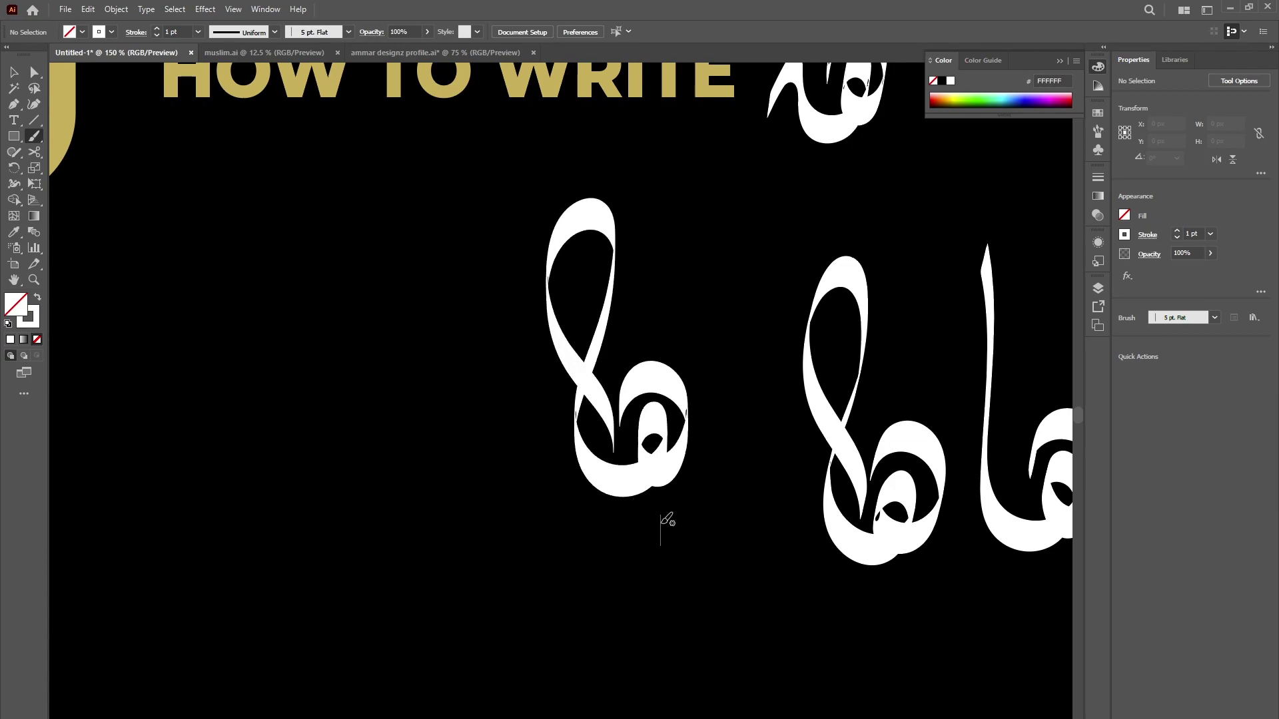
- Fine-tune the anchor points on the outer curve and lower bowl of the newest looped heh-alef
{"action": "key", "text": "a"}
{"action": "scroll", "coordinate": [677, 439], "scroll_direction": "up", "scroll_amount": 2}
{"action": "left_click", "coordinate": [694, 395]}
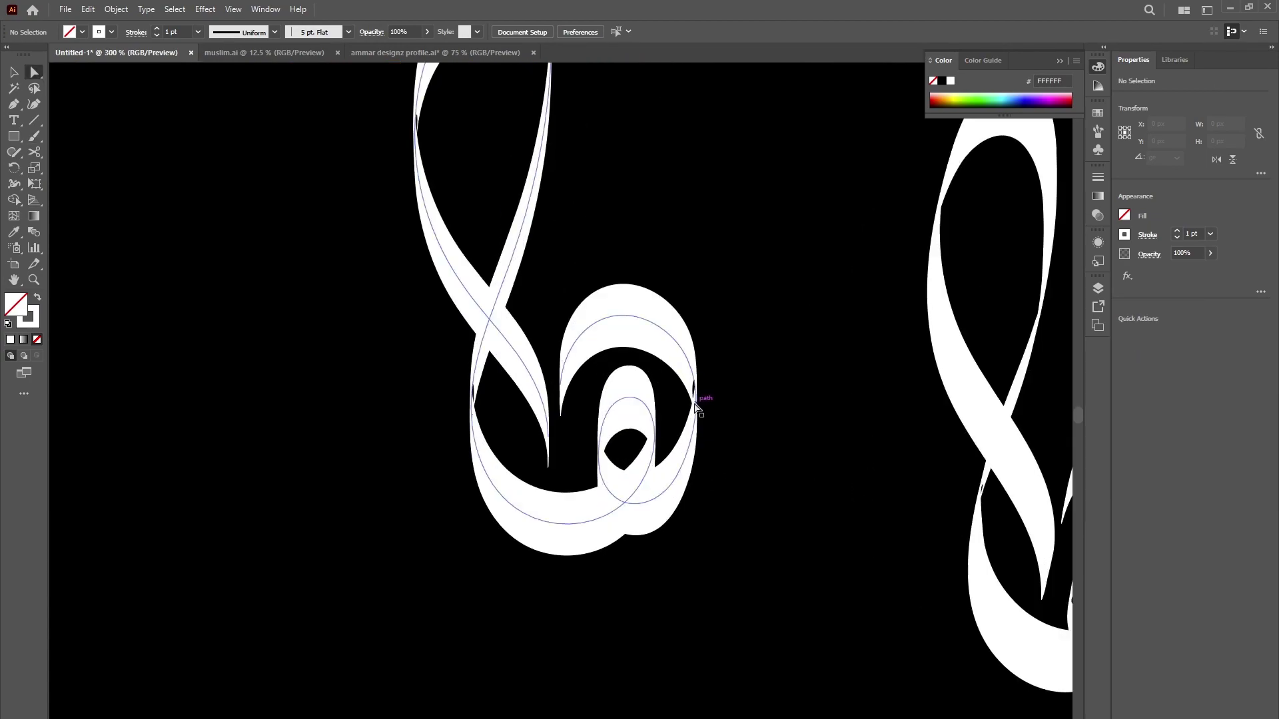
{"action": "scroll", "coordinate": [696, 400], "scroll_direction": "up", "scroll_amount": 2}
{"action": "left_click_drag", "start_coordinate": [675, 507], "coordinate": [677, 510]}
{"action": "left_click_drag", "start_coordinate": [500, 467], "coordinate": [499, 467]}
{"action": "left_click", "coordinate": [780, 531]}
{"action": "scroll", "coordinate": [781, 533], "scroll_direction": "down", "scroll_amount": 5}
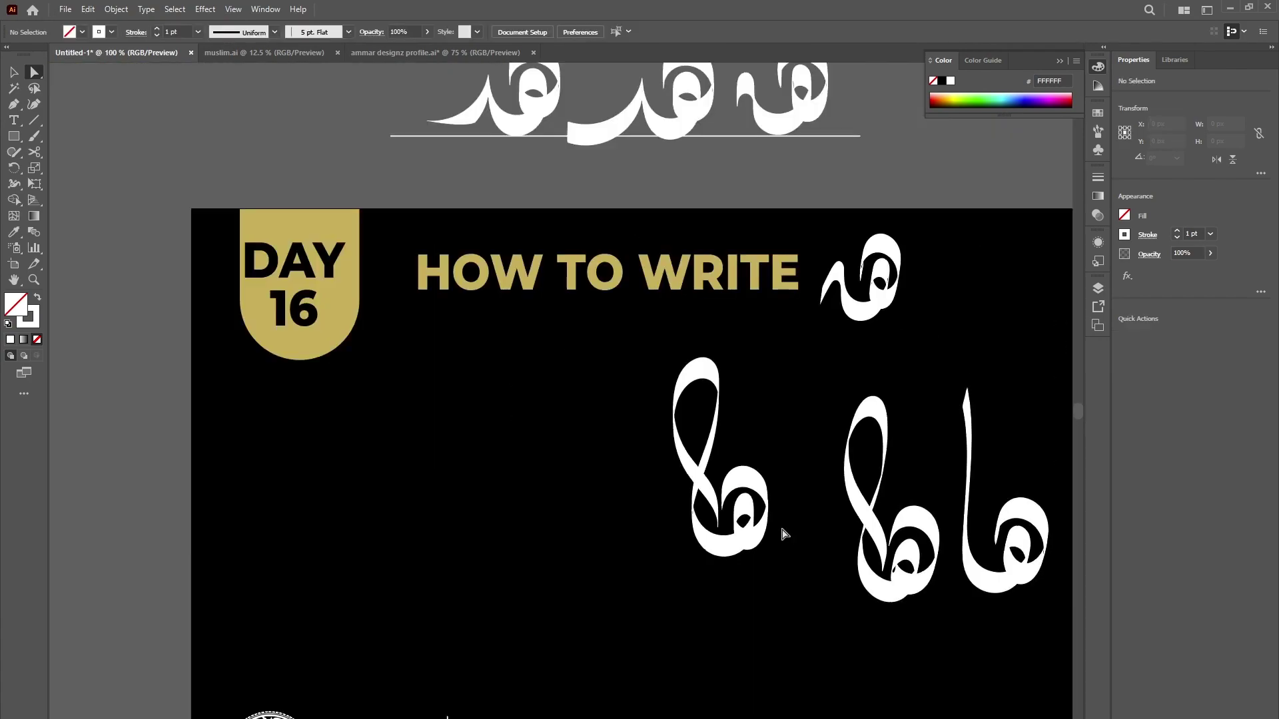
- Move the newest looped heh-alef down and right, close beside the other two forms
{"action": "key", "text": "v"}
{"action": "left_click_drag", "start_coordinate": [763, 529], "coordinate": [818, 581]}
{"action": "scroll", "coordinate": [659, 509], "scroll_direction": "down", "scroll_amount": 3}
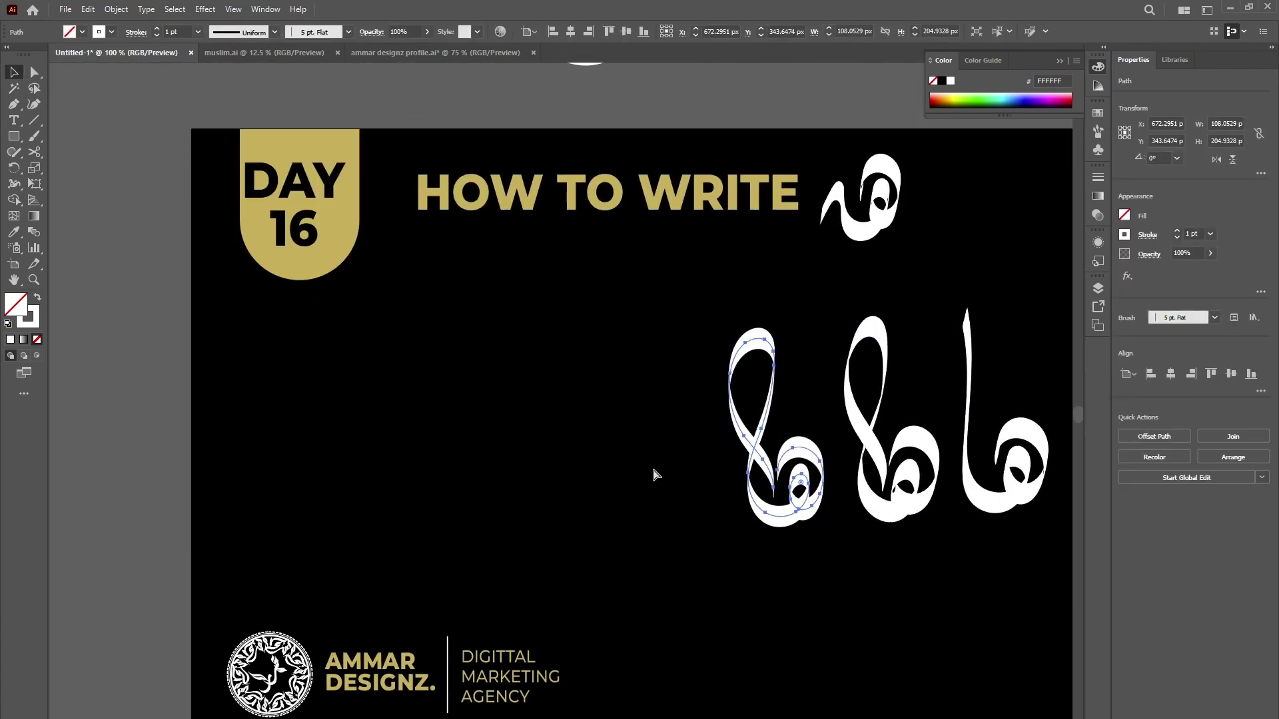
- Paint a heh joined to a wide sweeping beh with a dot below it, left of the looped forms
{"action": "scroll", "coordinate": [656, 474], "scroll_direction": "right", "scroll_amount": 3}
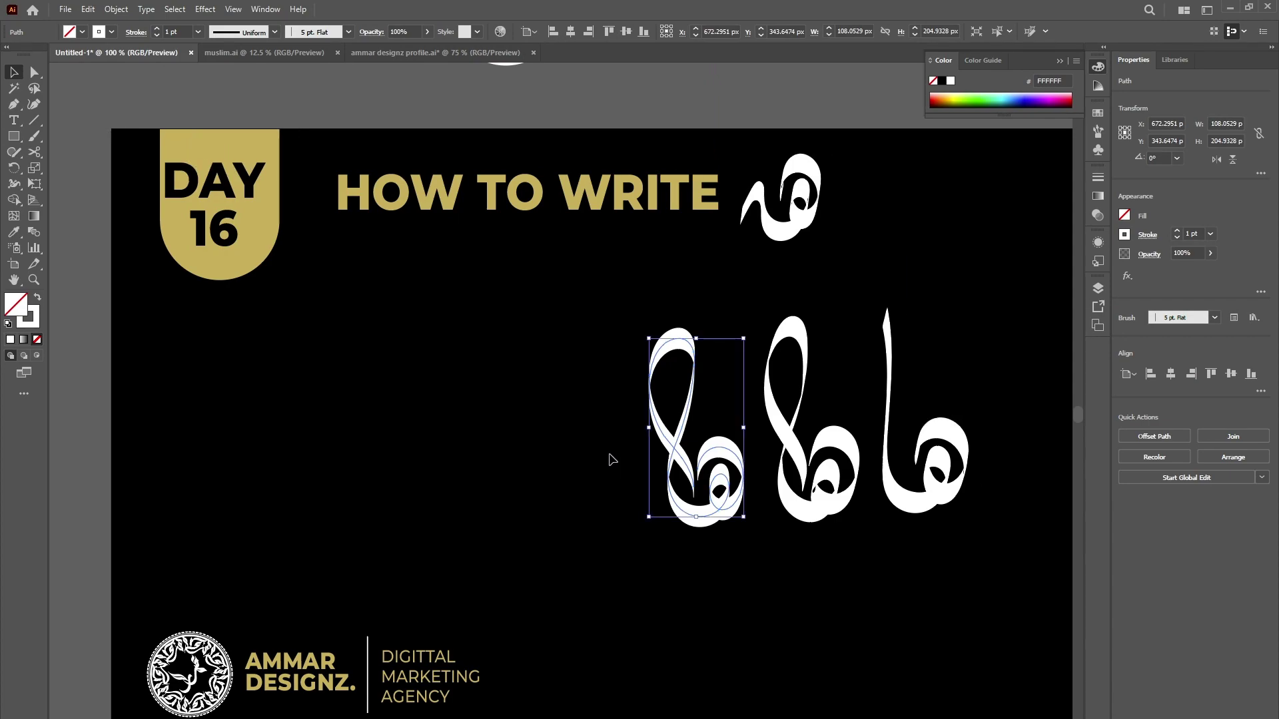
{"action": "key", "text": "b"}
{"action": "scroll", "coordinate": [613, 457], "scroll_direction": "left", "scroll_amount": 2}
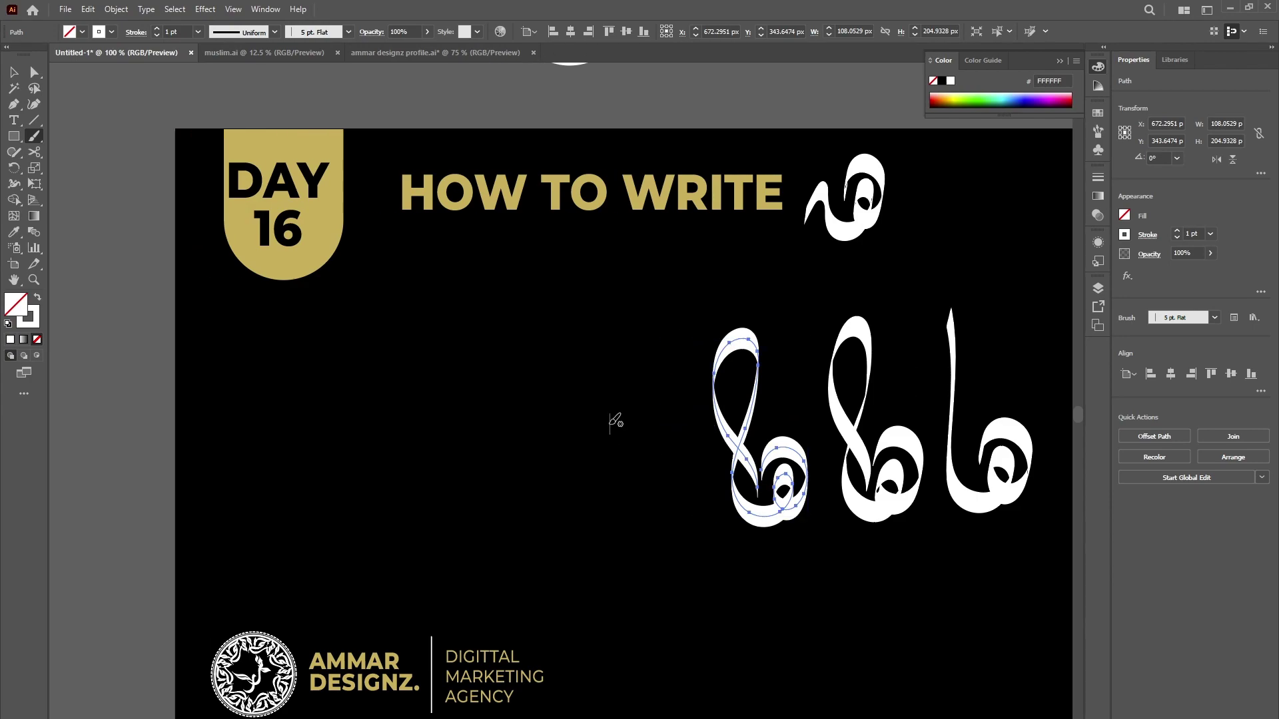
{"action": "scroll", "coordinate": [627, 447], "scroll_direction": "up", "scroll_amount": 1}
{"action": "mouse_move", "coordinate": [598, 408]}
{"action": "left_mouse_down"}
{"action": "mouse_move", "coordinate": [690, 400]}
{"action": "mouse_move", "coordinate": [663, 485]}
{"action": "mouse_move", "coordinate": [629, 416]}
{"action": "mouse_move", "coordinate": [660, 455]}
{"action": "mouse_move", "coordinate": [622, 499]}
{"action": "mouse_move", "coordinate": [578, 459]}
{"action": "mouse_move", "coordinate": [566, 424]}
{"action": "left_mouse_up"}
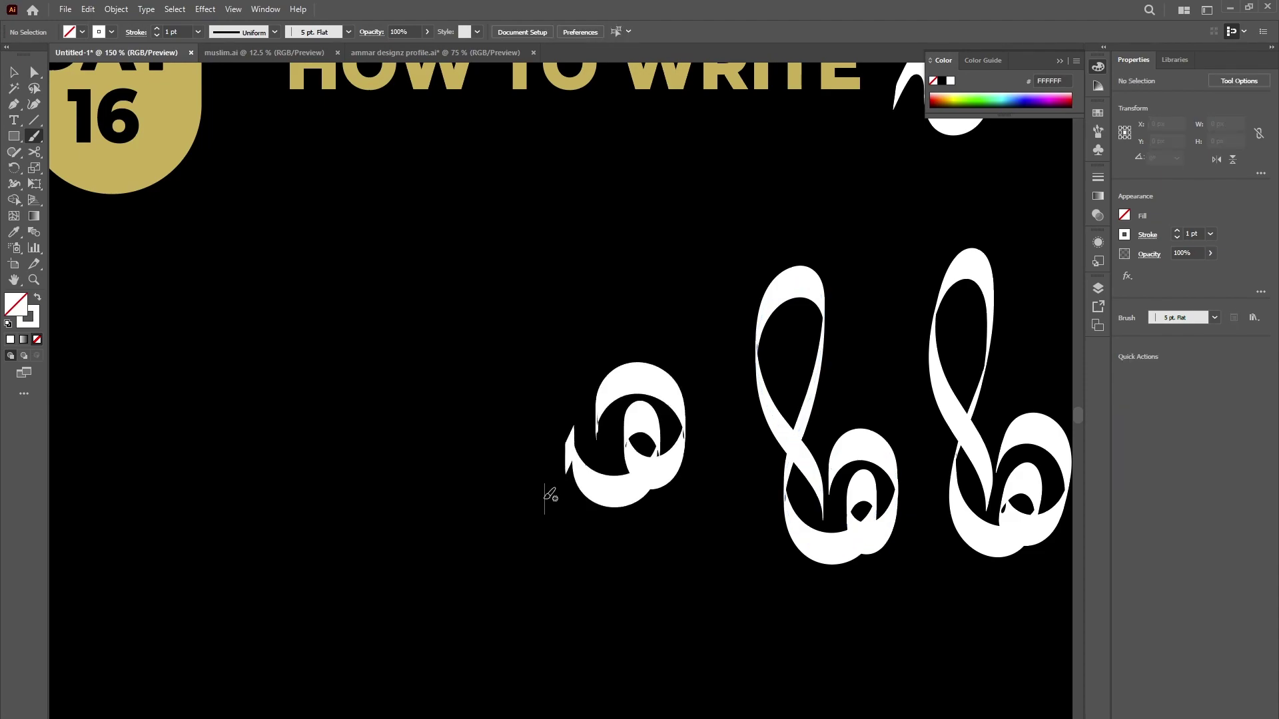
{"action": "scroll", "coordinate": [585, 488], "scroll_direction": "left", "scroll_amount": 2}
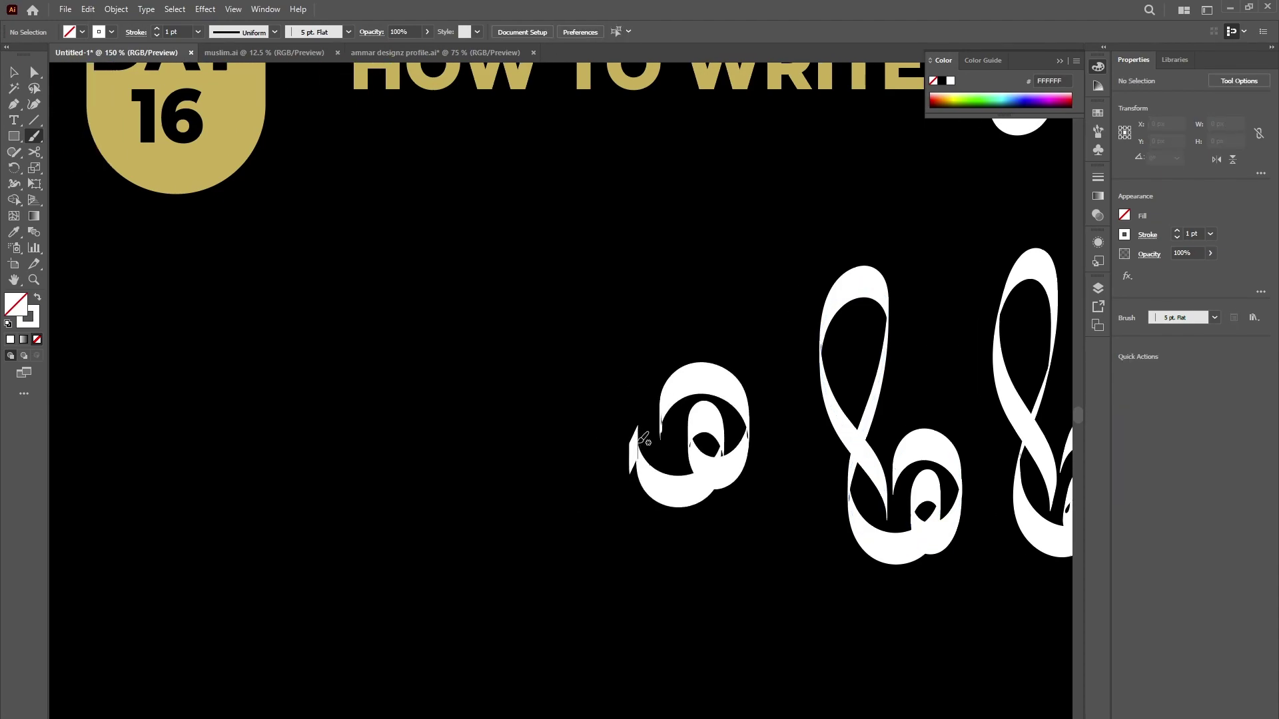
{"action": "mouse_move", "coordinate": [640, 436]}
{"action": "left_mouse_down"}
{"action": "mouse_move", "coordinate": [593, 440]}
{"action": "mouse_move", "coordinate": [536, 486]}
{"action": "mouse_move", "coordinate": [461, 493]}
{"action": "mouse_move", "coordinate": [408, 467]}
{"action": "mouse_move", "coordinate": [396, 422]}
{"action": "left_mouse_up"}
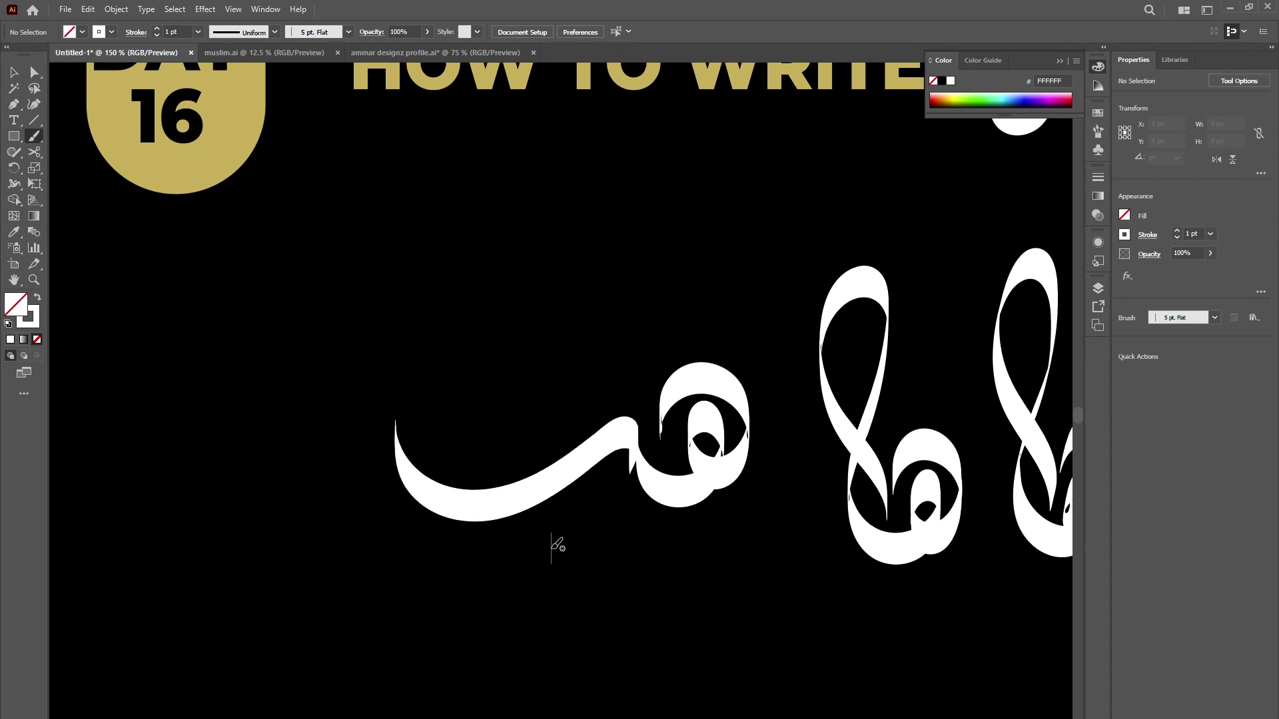
{"action": "left_click_drag", "start_coordinate": [534, 541], "coordinate": [551, 586]}
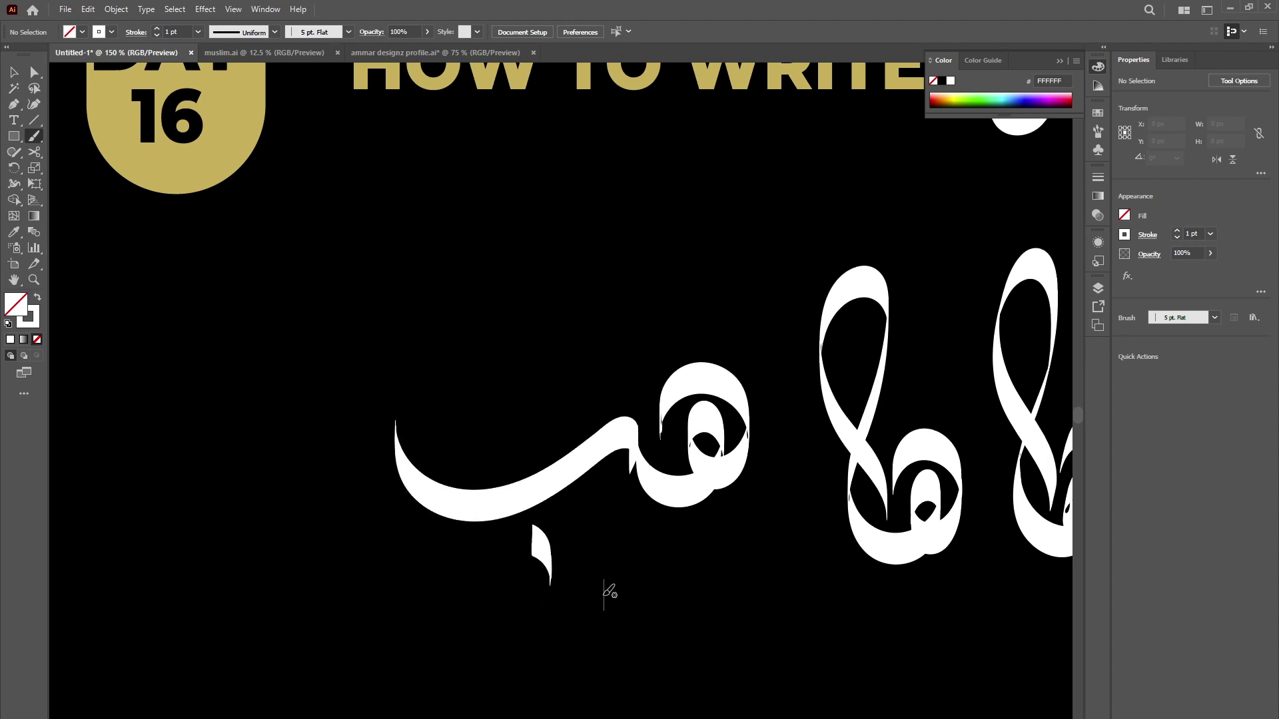
- Move all the painted heh forms left together to free the right side of the artboard
{"action": "scroll", "coordinate": [605, 592], "scroll_direction": "left", "scroll_amount": 3}
{"action": "scroll", "coordinate": [642, 580], "scroll_direction": "left", "scroll_amount": 2}
{"action": "key", "text": "v"}
{"action": "scroll", "coordinate": [645, 570], "scroll_direction": "down", "scroll_amount": 1}
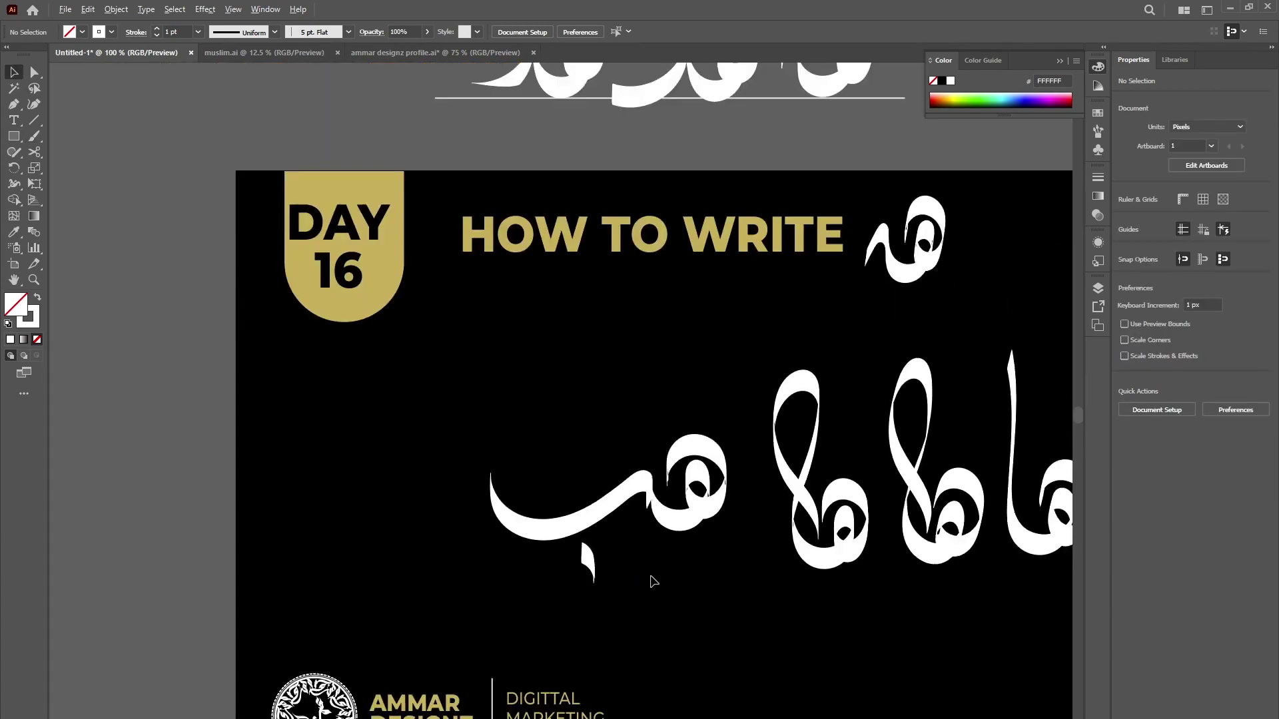
{"action": "scroll", "coordinate": [652, 581], "scroll_direction": "right", "scroll_amount": 3}
{"action": "scroll", "coordinate": [652, 581], "scroll_direction": "right", "scroll_amount": 3}
{"action": "left_click_drag", "start_coordinate": [254, 374], "coordinate": [880, 634]}
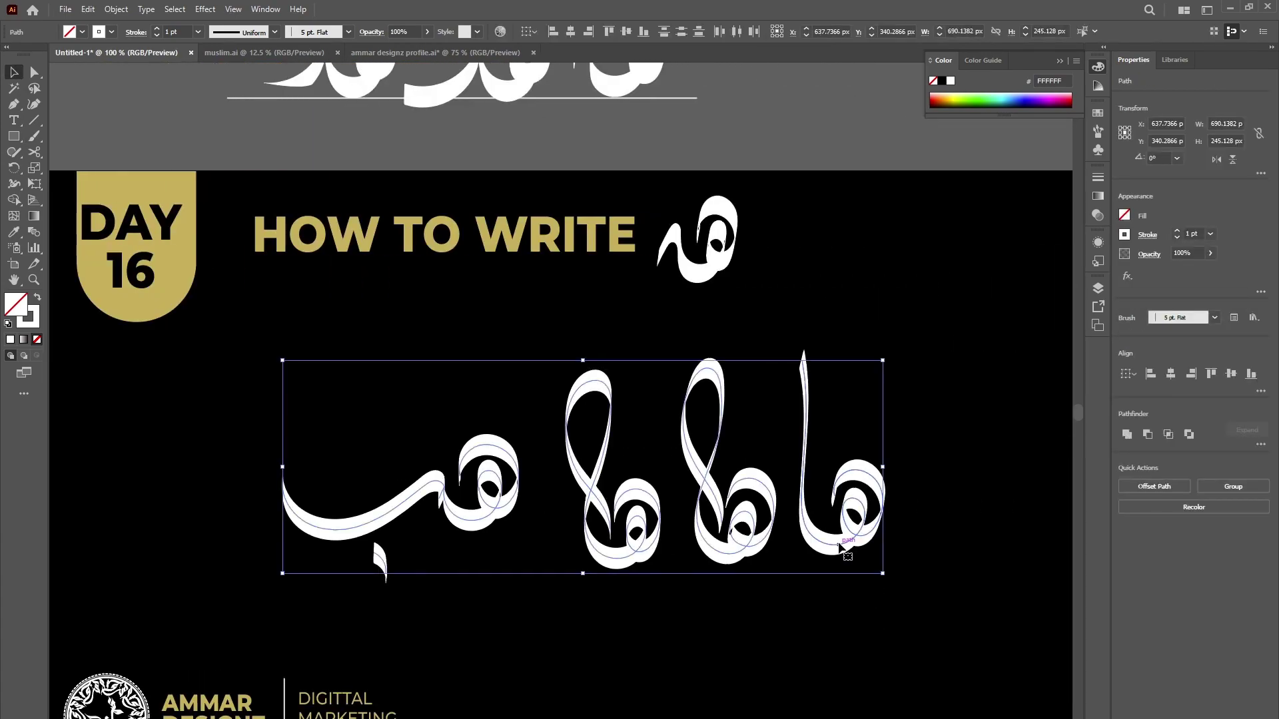
{"action": "left_click_drag", "start_coordinate": [801, 542], "coordinate": [665, 536]}
{"action": "left_click", "coordinate": [906, 536]}
- Paint a heh joined to a medial letter and a tall looped alef in the artboard's empty right area
{"action": "scroll", "coordinate": [892, 541], "scroll_direction": "right", "scroll_amount": 3}
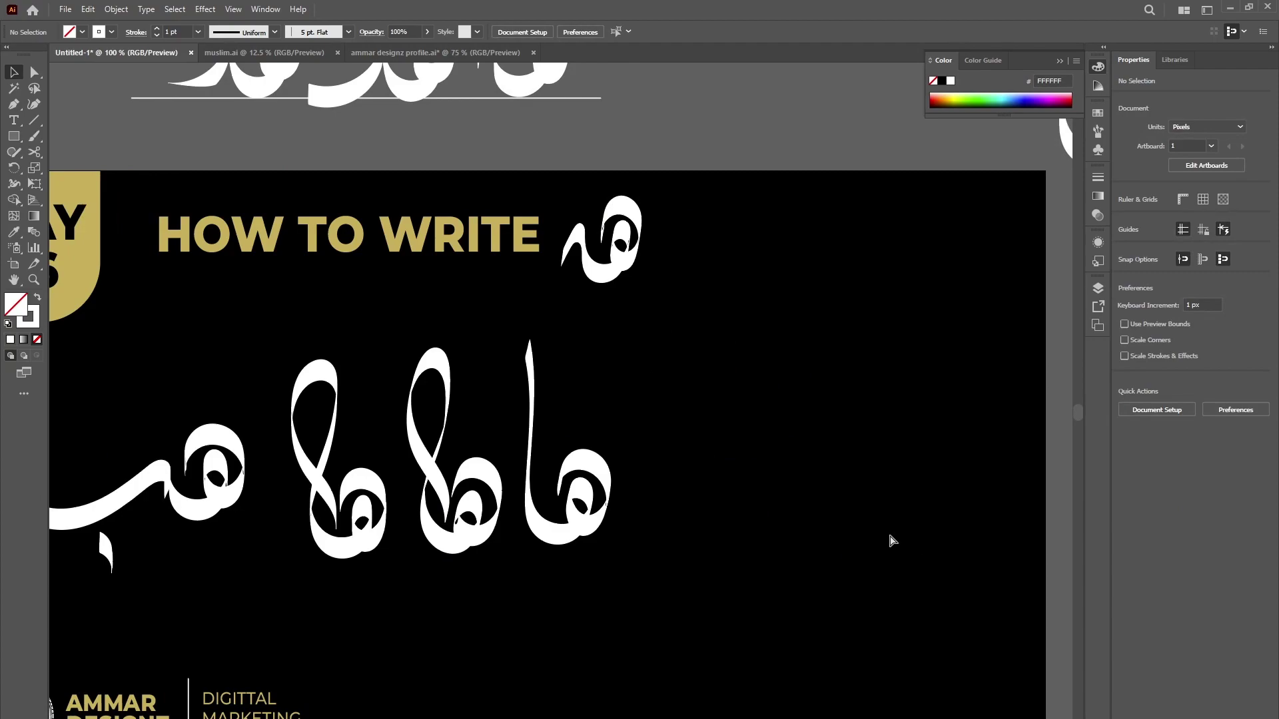
{"action": "left_click", "coordinate": [34, 135]}
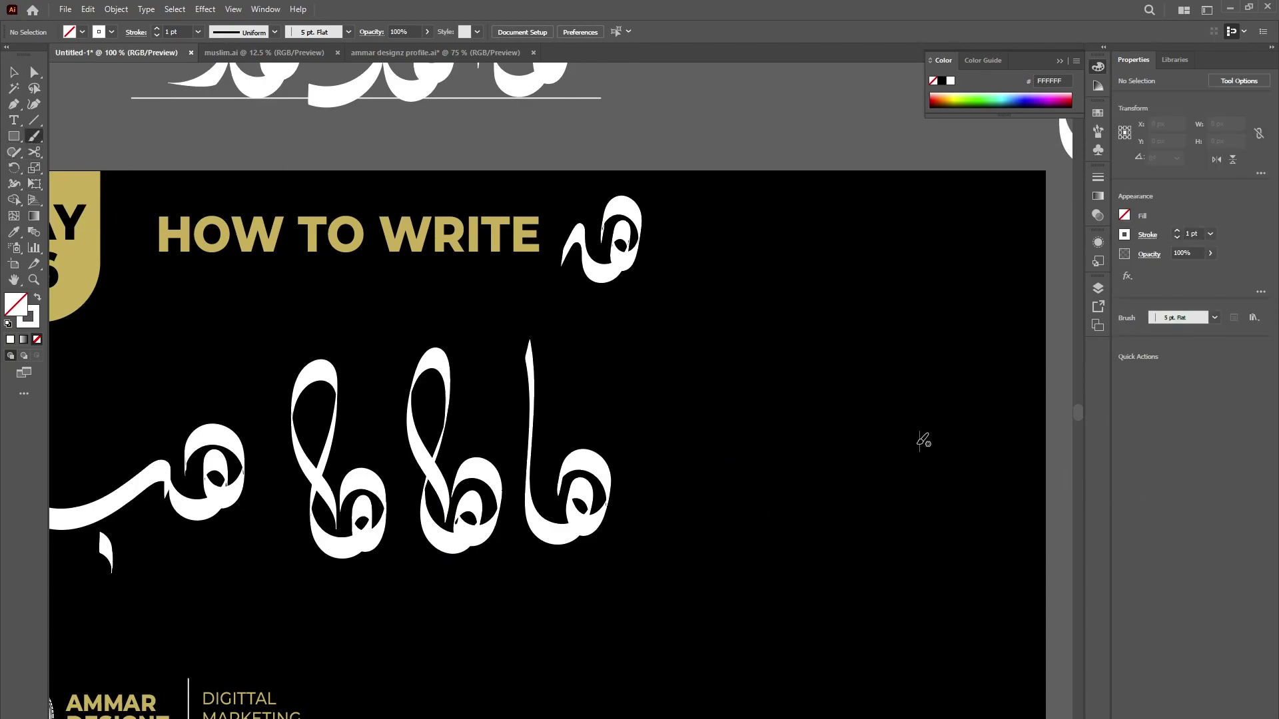
{"action": "mouse_move", "coordinate": [918, 420]}
{"action": "left_mouse_down"}
{"action": "mouse_move", "coordinate": [967, 440]}
{"action": "mouse_move", "coordinate": [955, 470]}
{"action": "mouse_move", "coordinate": [933, 473]}
{"action": "mouse_move", "coordinate": [927, 452]}
{"action": "mouse_move", "coordinate": [942, 436]}
{"action": "mouse_move", "coordinate": [941, 466]}
{"action": "mouse_move", "coordinate": [917, 485]}
{"action": "mouse_move", "coordinate": [857, 489]}
{"action": "mouse_move", "coordinate": [850, 456]}
{"action": "mouse_move", "coordinate": [862, 426]}
{"action": "mouse_move", "coordinate": [888, 430]}
{"action": "mouse_move", "coordinate": [894, 454]}
{"action": "mouse_move", "coordinate": [881, 466]}
{"action": "mouse_move", "coordinate": [874, 451]}
{"action": "mouse_move", "coordinate": [821, 496]}
{"action": "mouse_move", "coordinate": [791, 476]}
{"action": "mouse_move", "coordinate": [827, 304]}
{"action": "mouse_move", "coordinate": [807, 289]}
{"action": "mouse_move", "coordinate": [779, 355]}
{"action": "mouse_move", "coordinate": [825, 474]}
{"action": "left_mouse_up"}
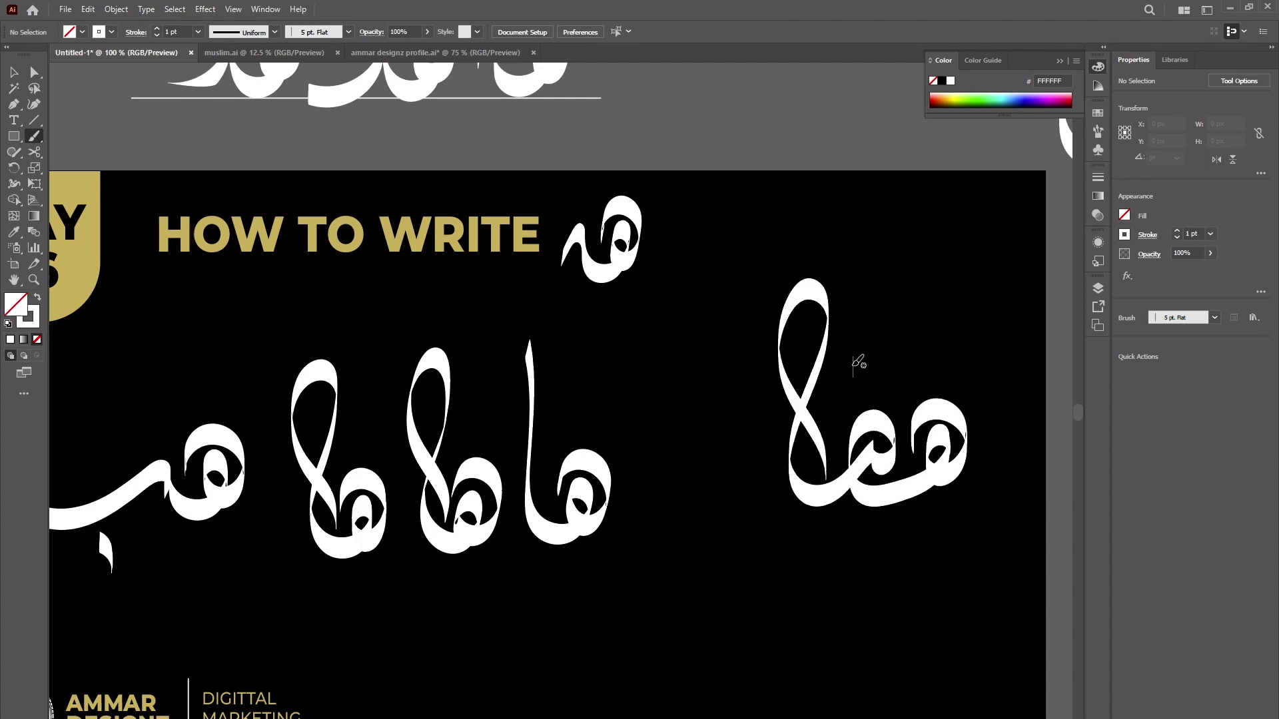
{"action": "mouse_move", "coordinate": [859, 348]}
{"action": "left_mouse_down"}
{"action": "mouse_move", "coordinate": [877, 321]}
{"action": "mouse_move", "coordinate": [868, 356]}
{"action": "mouse_move", "coordinate": [782, 407]}
{"action": "mouse_move", "coordinate": [749, 473]}
{"action": "left_mouse_up"}
{"action": "key", "text": "ctrl+z"}
{"action": "key", "text": "ctrl+z"}
- Paint a final meem starting inside the alef's loop, with a long tapered tail sweeping below the word
{"action": "mouse_move", "coordinate": [801, 339]}
{"action": "left_mouse_down"}
{"action": "mouse_move", "coordinate": [817, 318]}
{"action": "mouse_move", "coordinate": [779, 395]}
{"action": "left_mouse_up"}
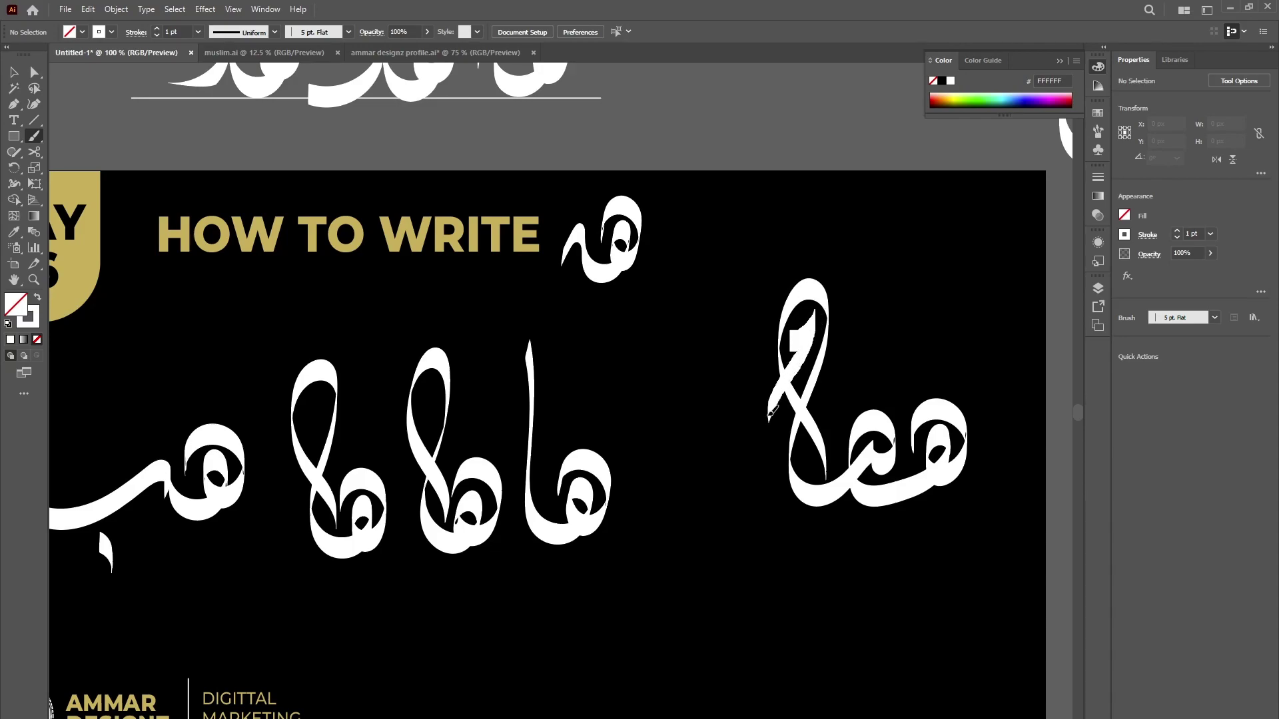
{"action": "mouse_move", "coordinate": [766, 471]}
{"action": "left_mouse_down"}
{"action": "mouse_move", "coordinate": [836, 566]}
{"action": "mouse_move", "coordinate": [832, 596]}
{"action": "left_mouse_up"}
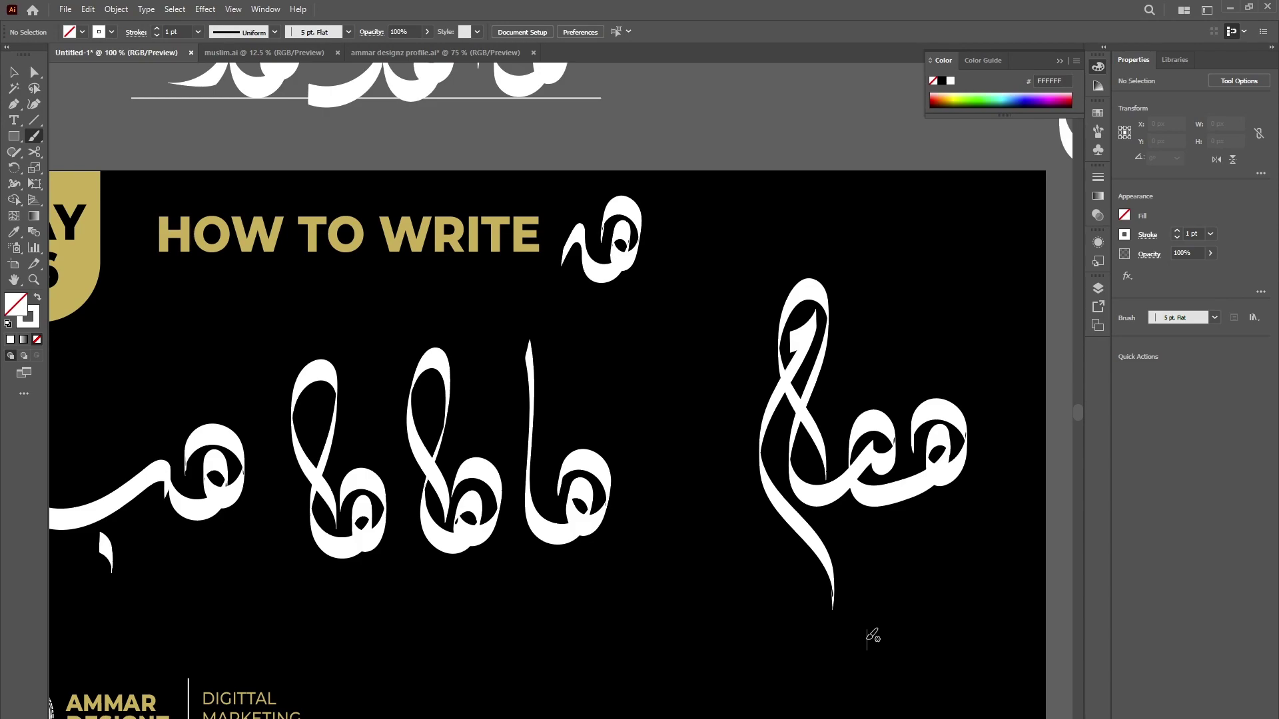
- Move the new word left so it sits close beside the straight heh-alef form
{"action": "key", "text": "v"}
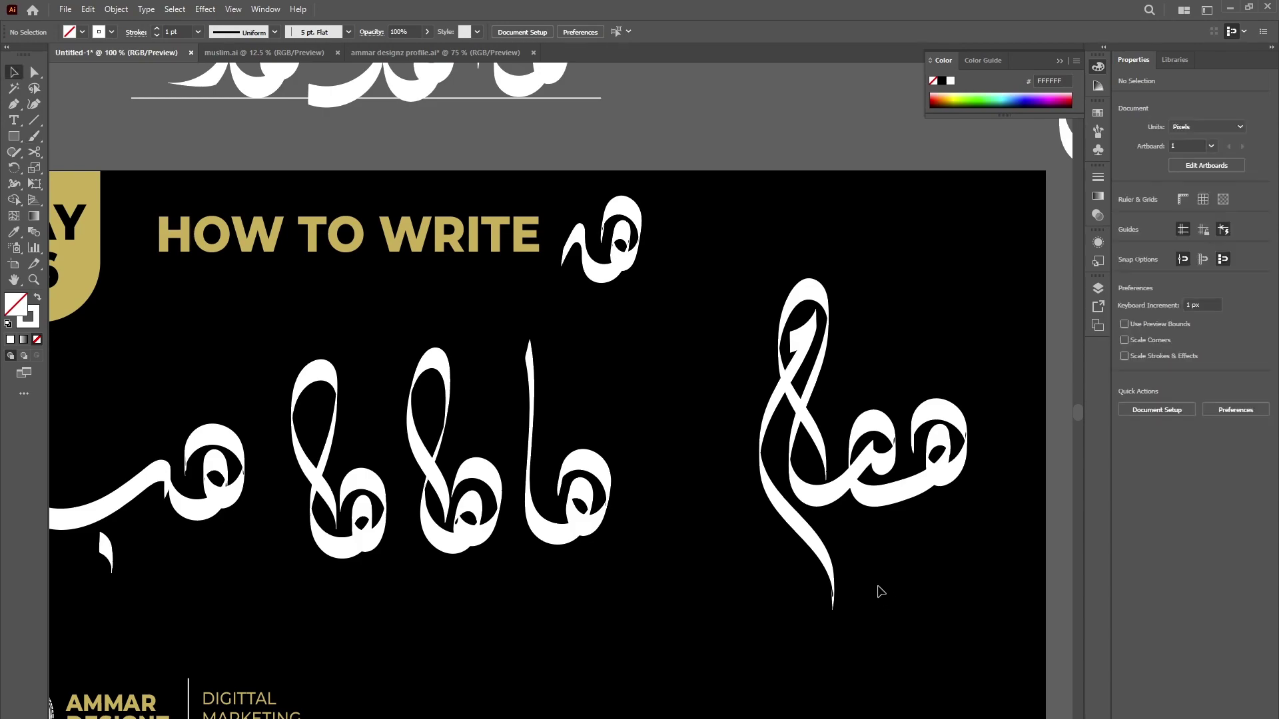
{"action": "left_click_drag", "start_coordinate": [659, 343], "coordinate": [979, 552]}
{"action": "left_click", "coordinate": [889, 540]}
{"action": "left_click", "coordinate": [930, 506]}
{"action": "scroll", "coordinate": [929, 515], "scroll_direction": "down", "scroll_amount": 1}
{"action": "left_click_drag", "start_coordinate": [888, 495], "coordinate": [836, 511]}
- Move all the practice forms above the artboard and place the leftover dot back under the beh
{"action": "mouse_move", "coordinate": [337, 402]}
{"action": "left_mouse_down"}
{"action": "mouse_move", "coordinate": [599, 519]}
{"action": "mouse_move", "coordinate": [849, 574]}
{"action": "left_mouse_up"}
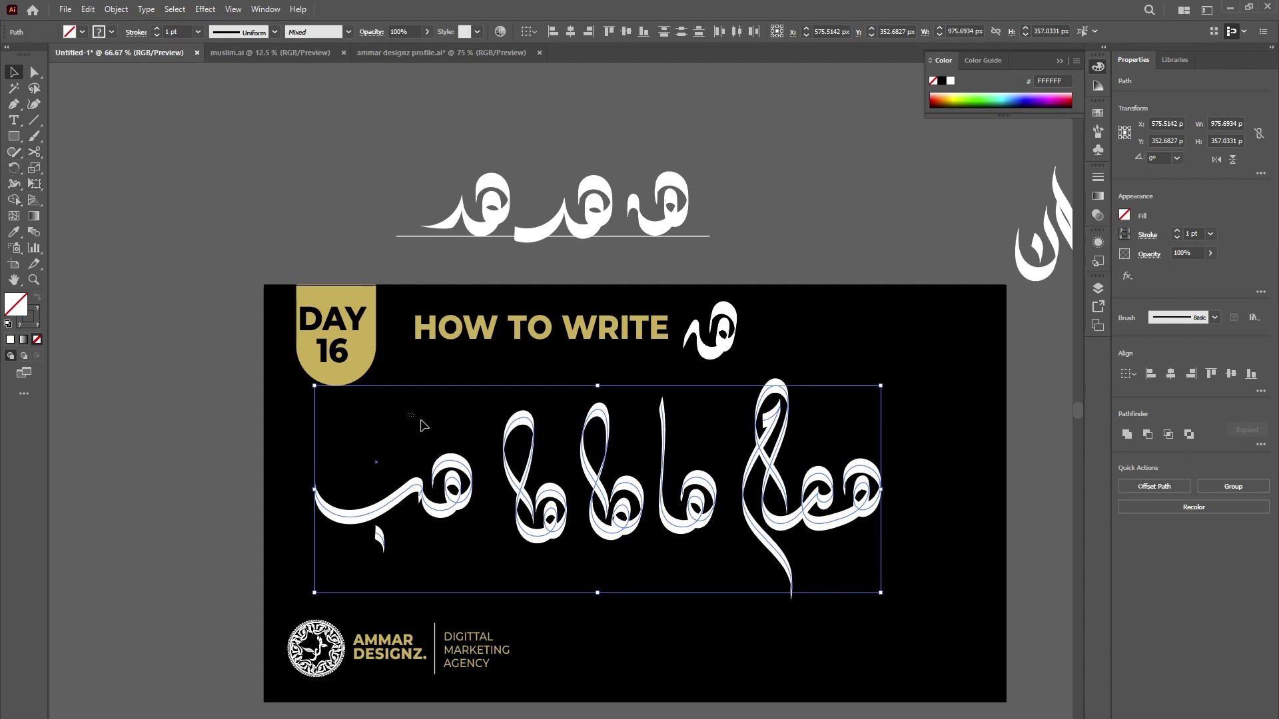
{"action": "scroll", "coordinate": [839, 543], "scroll_direction": "down", "scroll_amount": 1}
{"action": "left_click_drag", "start_coordinate": [798, 458], "coordinate": [813, 205]}
{"action": "left_click", "coordinate": [814, 535]}
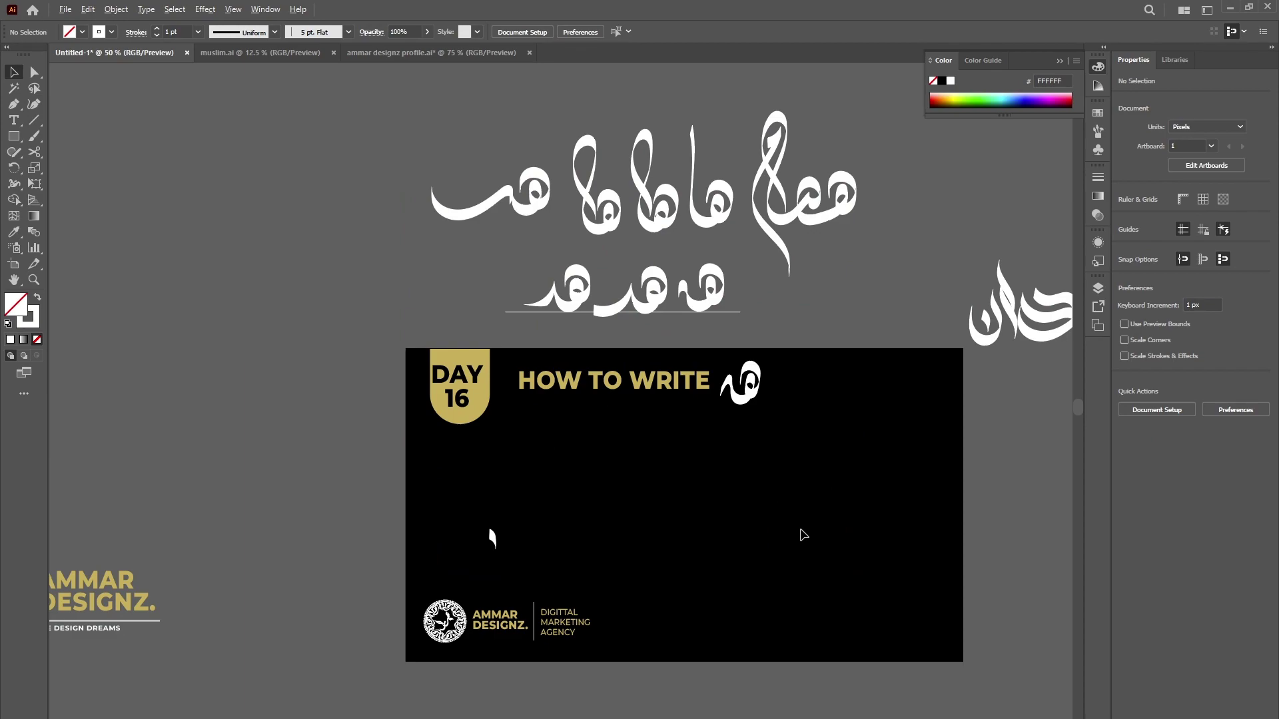
{"action": "left_click_drag", "start_coordinate": [474, 230], "coordinate": [468, 244]}
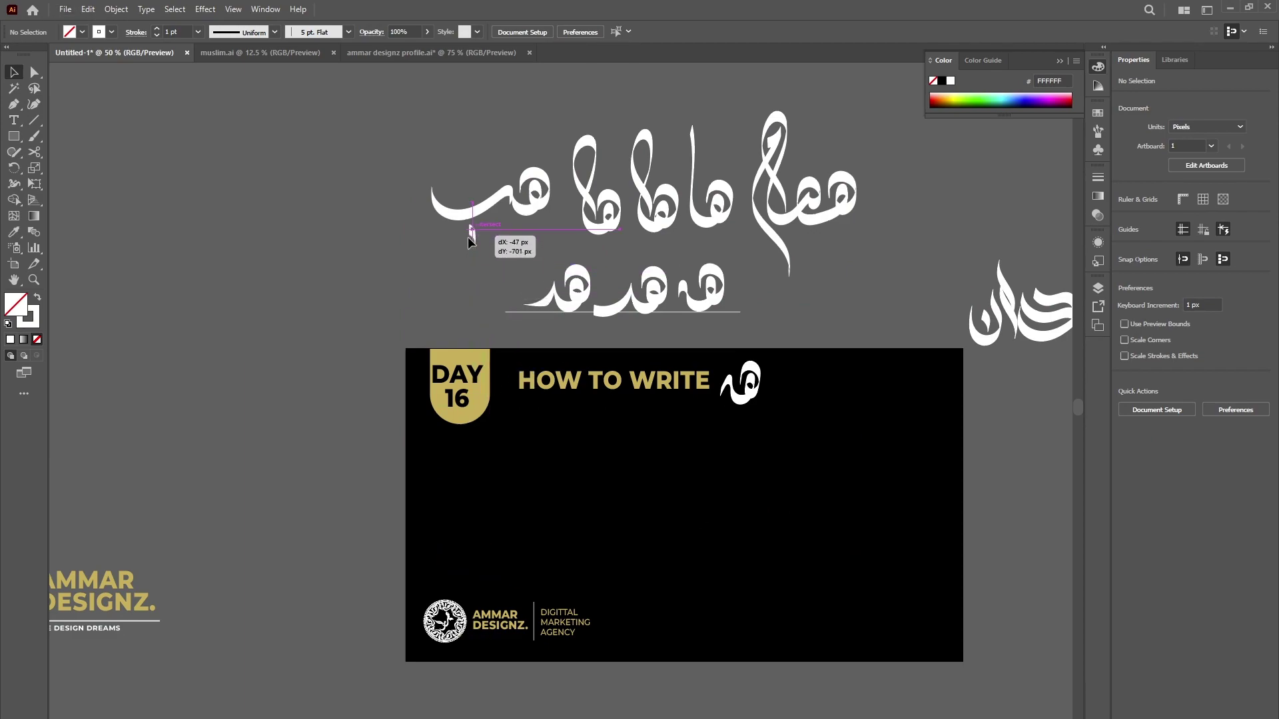
{"action": "left_click", "coordinate": [604, 465]}
- Paint a heh joined to a tall looped alef below the title with the Blob Brush and select the resulting shape
{"action": "left_click", "coordinate": [34, 136]}
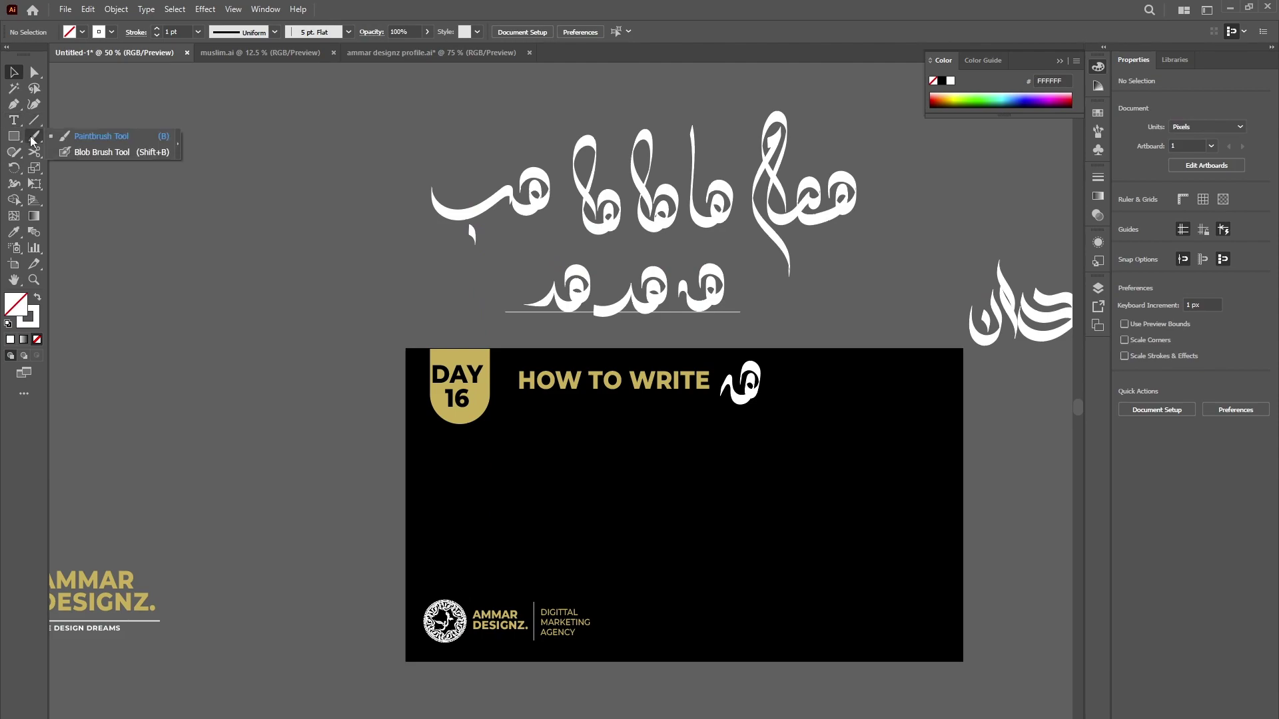
{"action": "left_click", "coordinate": [115, 151]}
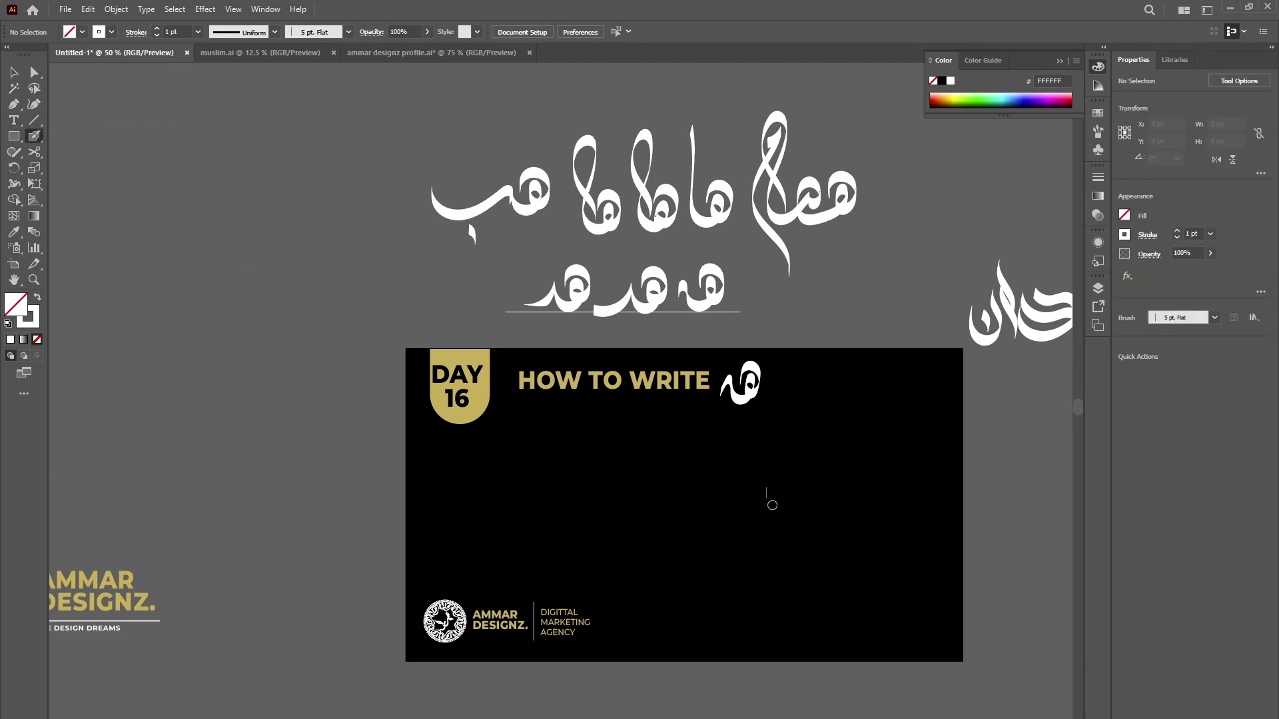
{"action": "scroll", "coordinate": [771, 502], "scroll_direction": "up", "scroll_amount": 2}
{"action": "scroll", "coordinate": [794, 515], "scroll_direction": "up", "scroll_amount": 1}
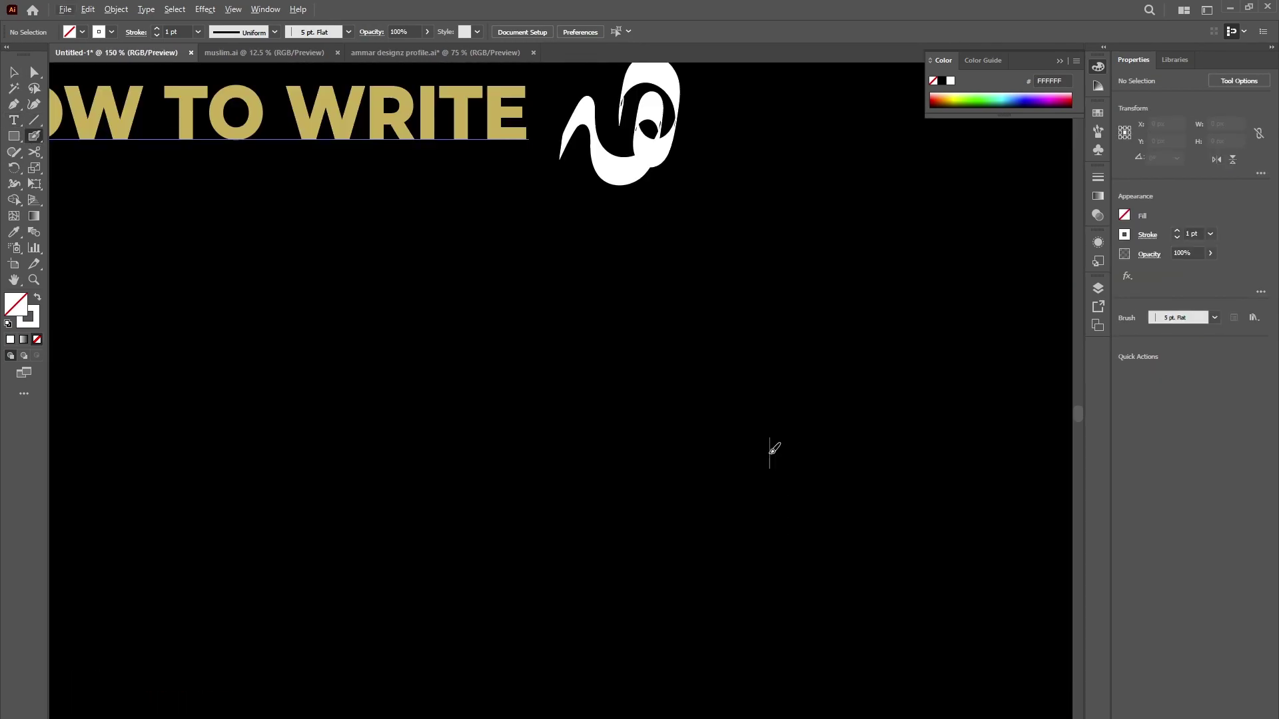
{"action": "scroll", "coordinate": [768, 457], "scroll_direction": "left", "scroll_amount": 1}
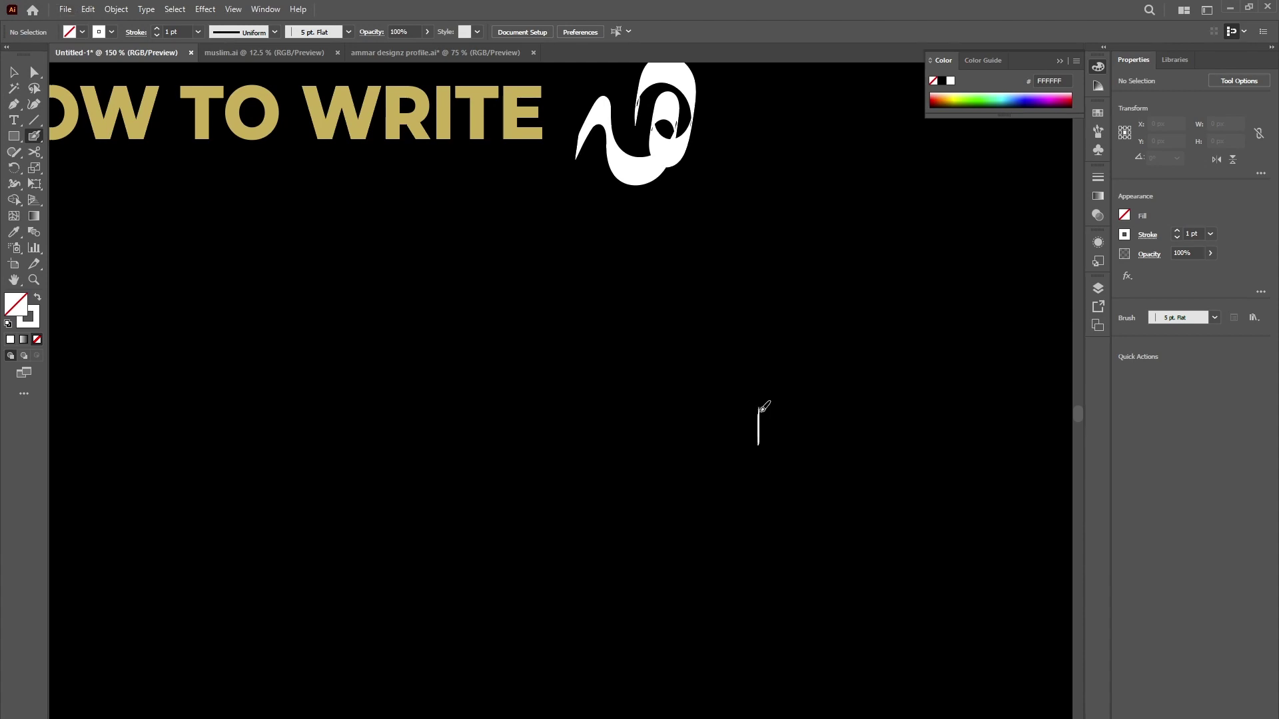
{"action": "mouse_move", "coordinate": [762, 408]}
{"action": "left_mouse_down"}
{"action": "mouse_move", "coordinate": [781, 377]}
{"action": "mouse_move", "coordinate": [829, 382]}
{"action": "mouse_move", "coordinate": [842, 414]}
{"action": "mouse_move", "coordinate": [827, 461]}
{"action": "mouse_move", "coordinate": [791, 464]}
{"action": "mouse_move", "coordinate": [786, 419]}
{"action": "mouse_move", "coordinate": [821, 416]}
{"action": "left_mouse_up"}
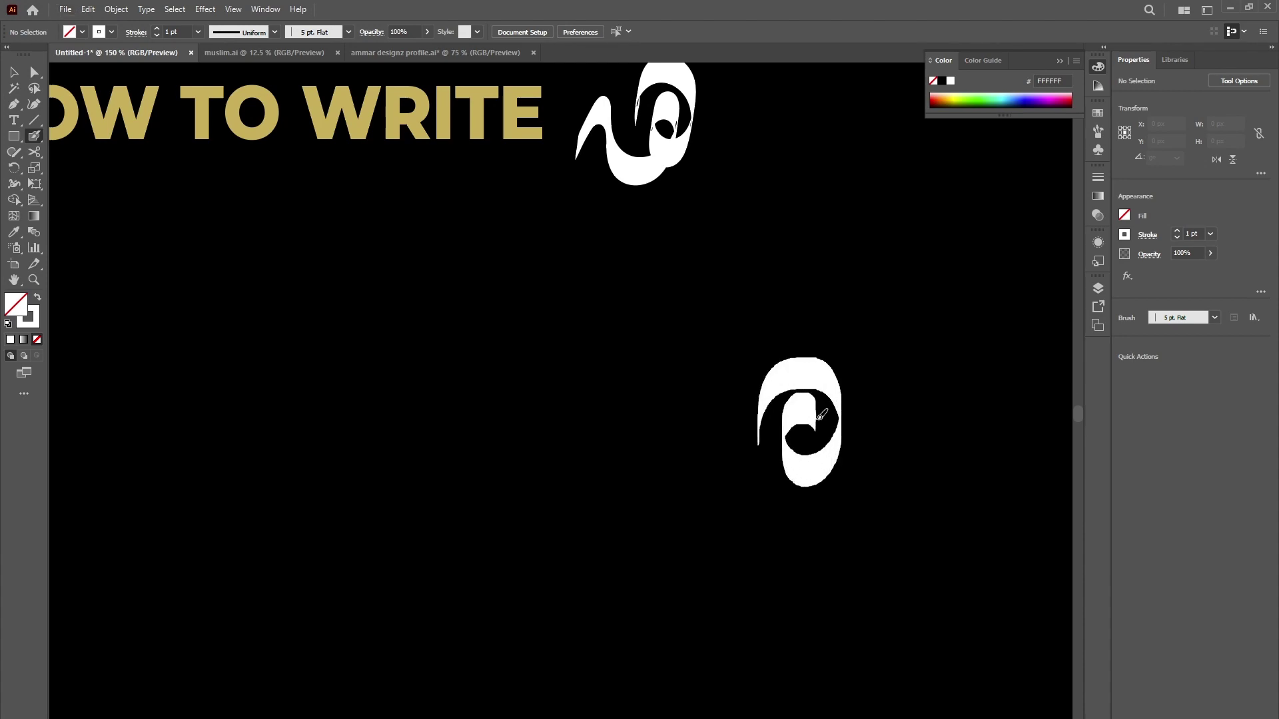
{"action": "mouse_move", "coordinate": [807, 468]}
{"action": "left_mouse_down"}
{"action": "mouse_move", "coordinate": [772, 488]}
{"action": "mouse_move", "coordinate": [723, 471]}
{"action": "mouse_move", "coordinate": [712, 399]}
{"action": "mouse_move", "coordinate": [726, 252]}
{"action": "mouse_move", "coordinate": [709, 236]}
{"action": "mouse_move", "coordinate": [688, 257]}
{"action": "mouse_move", "coordinate": [687, 346]}
{"action": "mouse_move", "coordinate": [749, 461]}
{"action": "left_mouse_up"}
{"action": "key", "text": "v"}
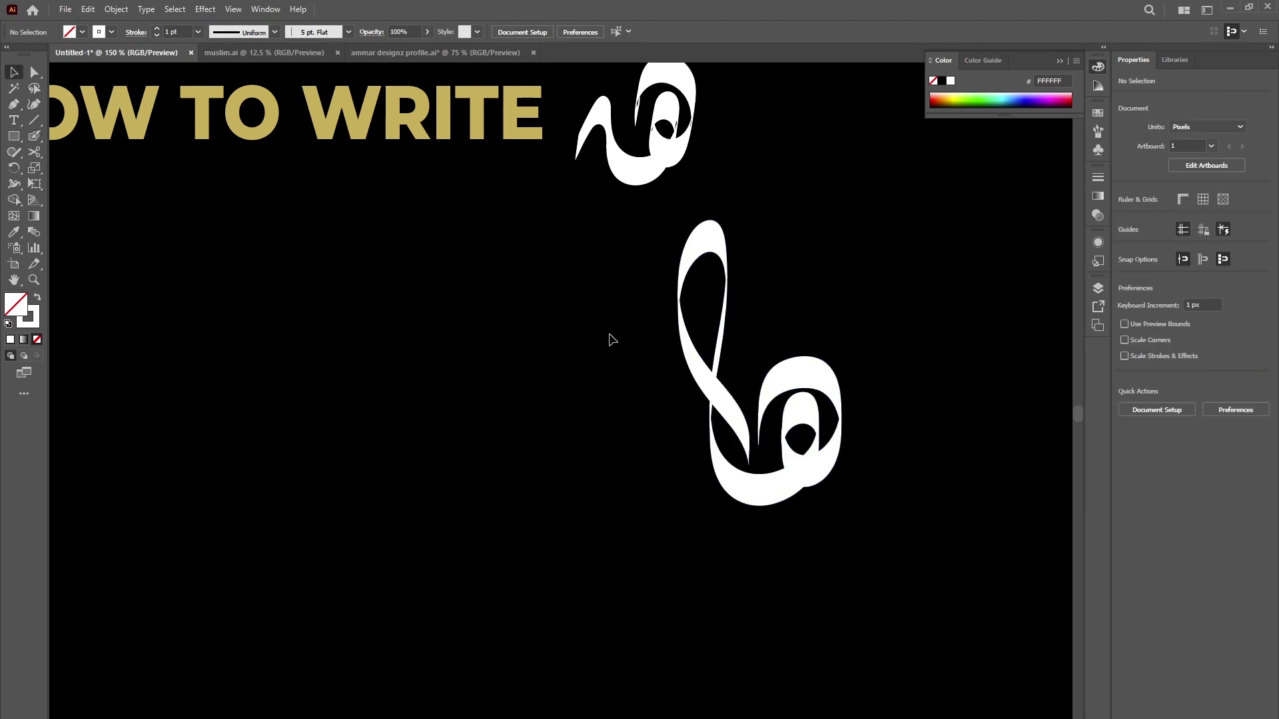
{"action": "left_click_drag", "start_coordinate": [612, 339], "coordinate": [959, 597]}
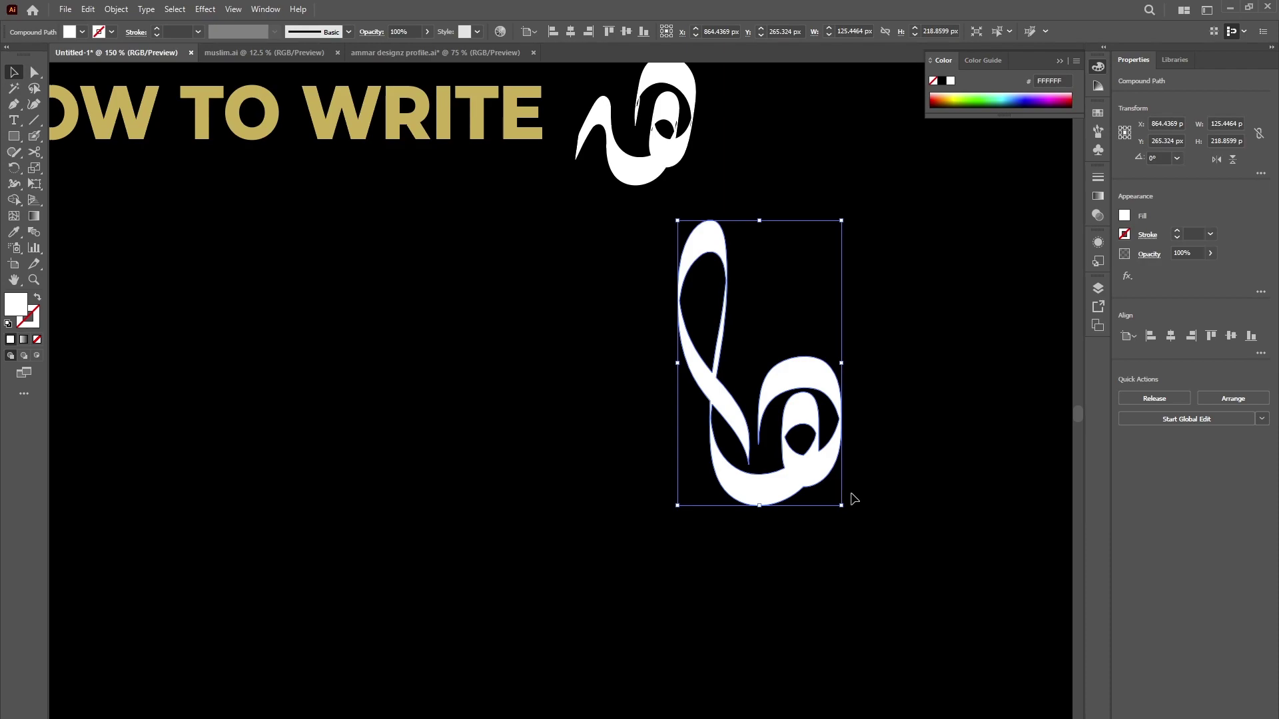
{"action": "key", "text": "ctrl+minus"}
{"action": "key", "text": "ctrl+minus"}
{"action": "scroll", "coordinate": [650, 157], "scroll_direction": "up", "scroll_amount": 2}
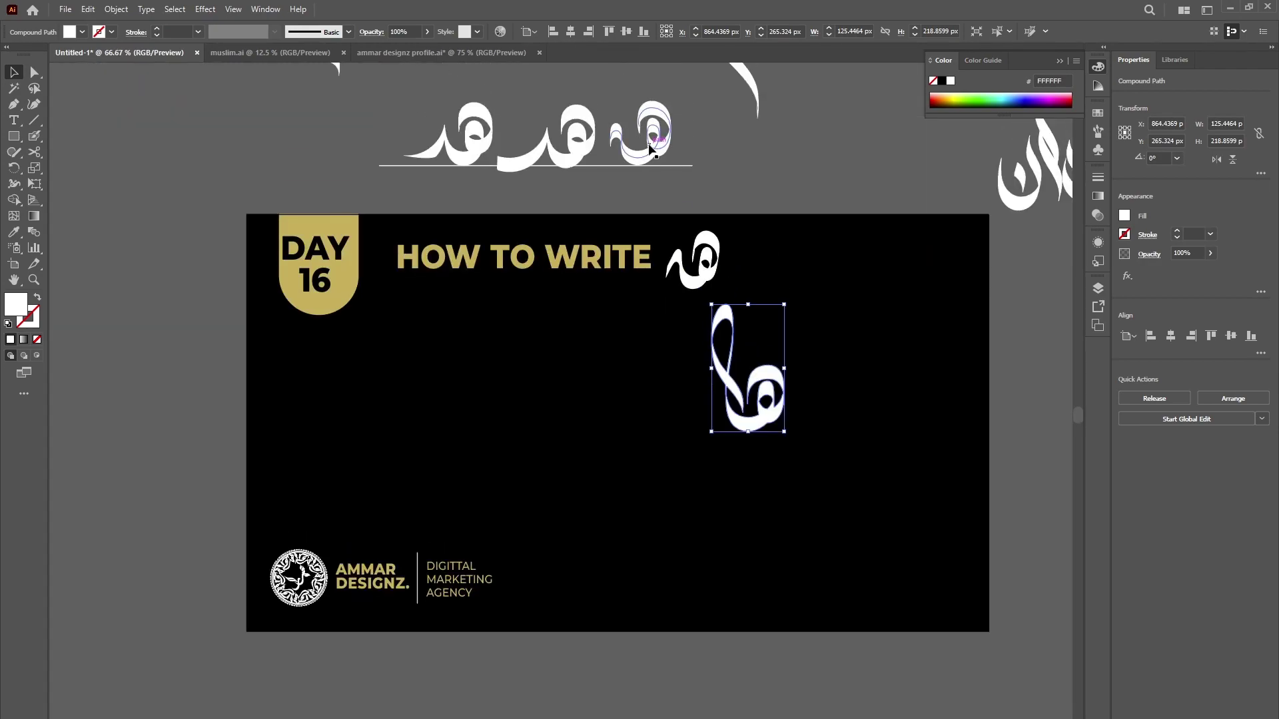
- Switch back to the Paintbrush tool and try a curved stroke beside the heh-alef form, undoing it
{"action": "left_click_drag", "start_coordinate": [34, 137], "coordinate": [100, 142]}
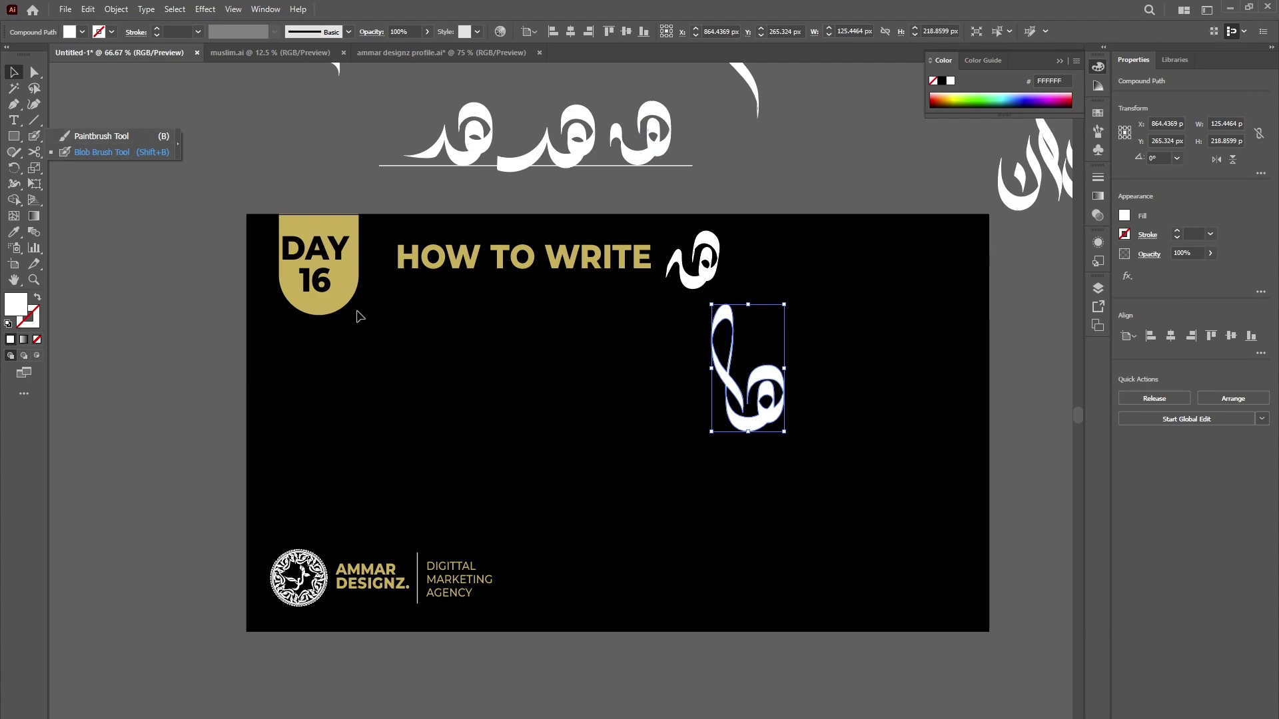
{"action": "left_click", "coordinate": [693, 432]}
{"action": "key", "text": "ctrl+plus"}
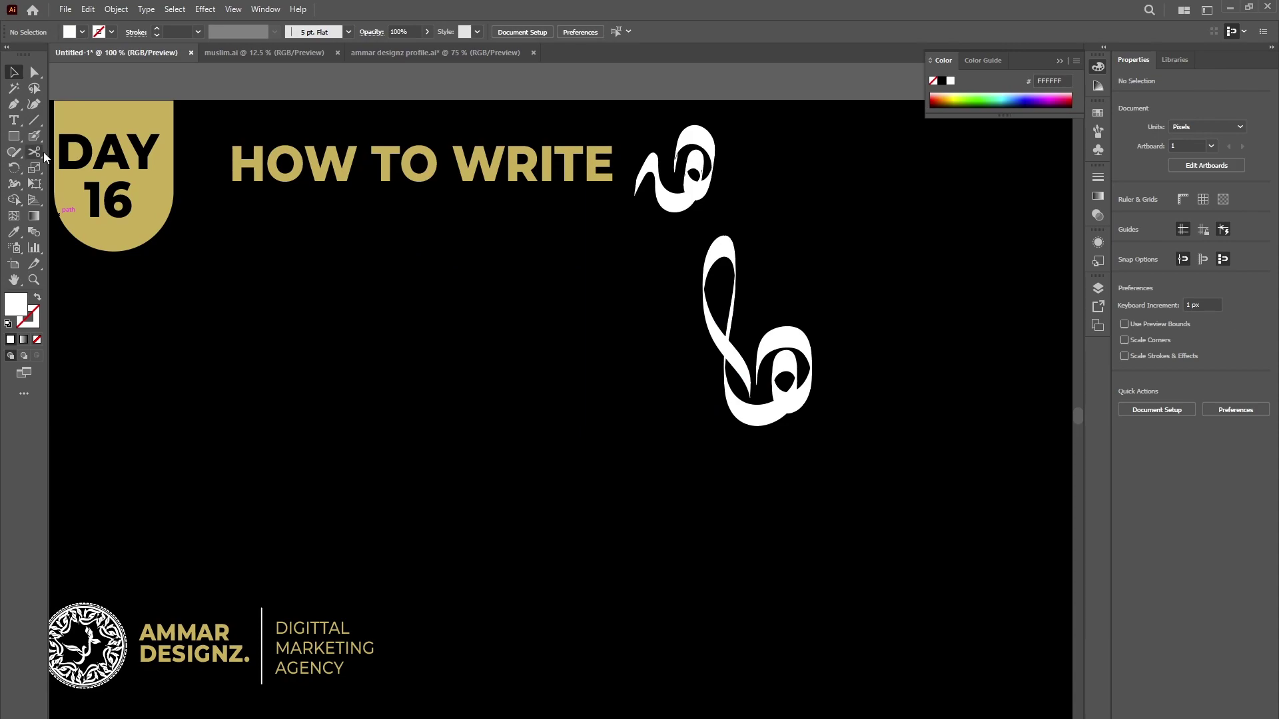
{"action": "left_click_drag", "start_coordinate": [34, 137], "coordinate": [79, 135]}
{"action": "scroll", "coordinate": [609, 386], "scroll_direction": "up", "scroll_amount": 1}
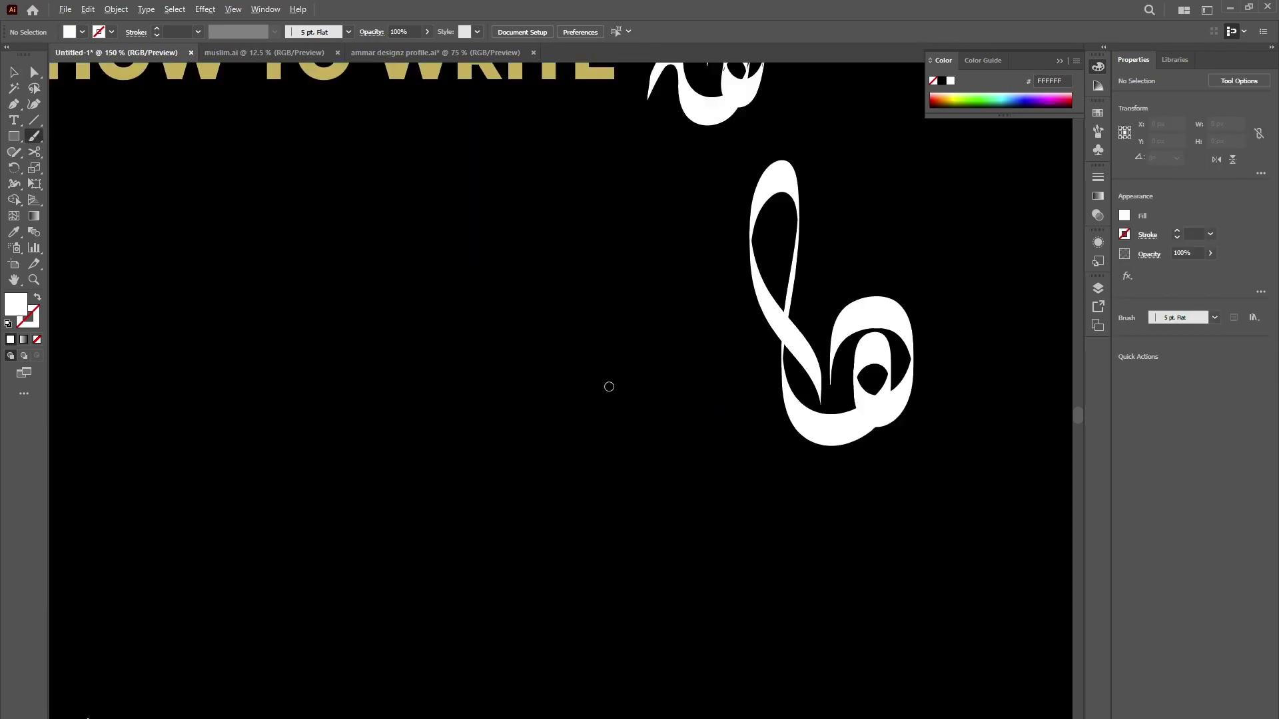
{"action": "scroll", "coordinate": [573, 346], "scroll_direction": "left", "scroll_amount": 2}
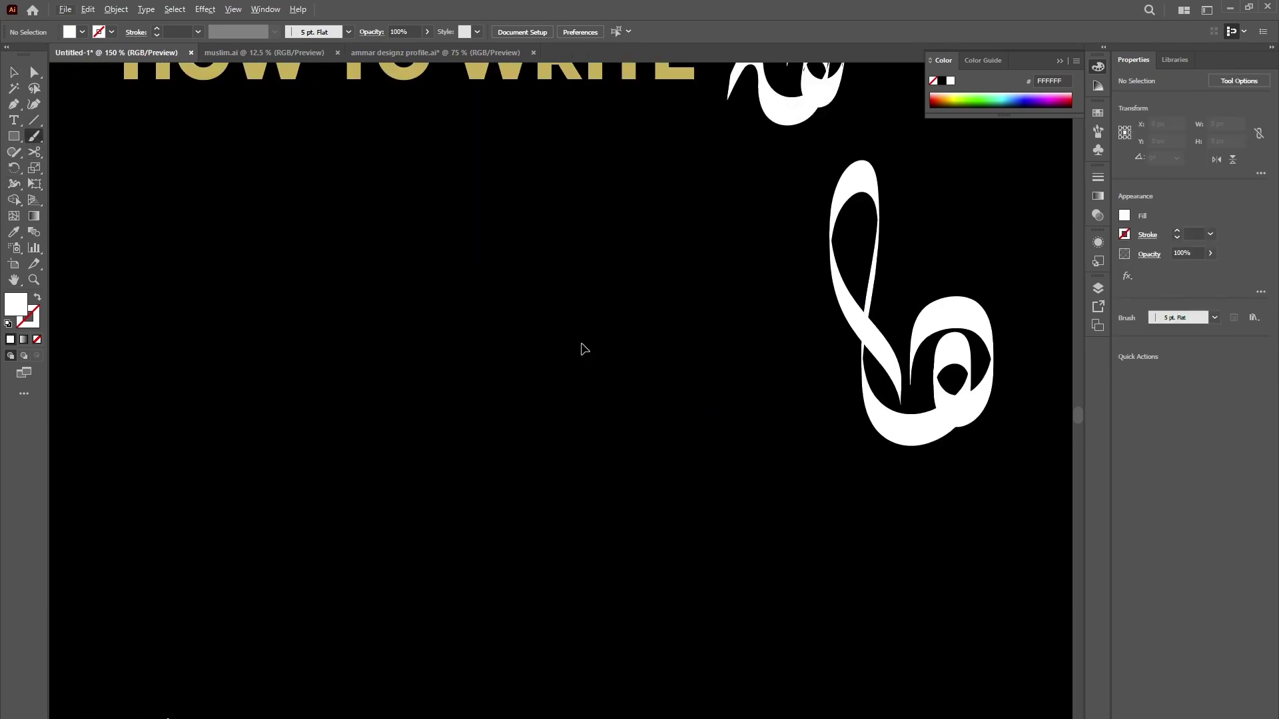
{"action": "mouse_move", "coordinate": [668, 328]}
{"action": "left_mouse_down"}
{"action": "mouse_move", "coordinate": [735, 293]}
{"action": "mouse_move", "coordinate": [747, 331]}
{"action": "mouse_move", "coordinate": [741, 365]}
{"action": "left_mouse_up"}
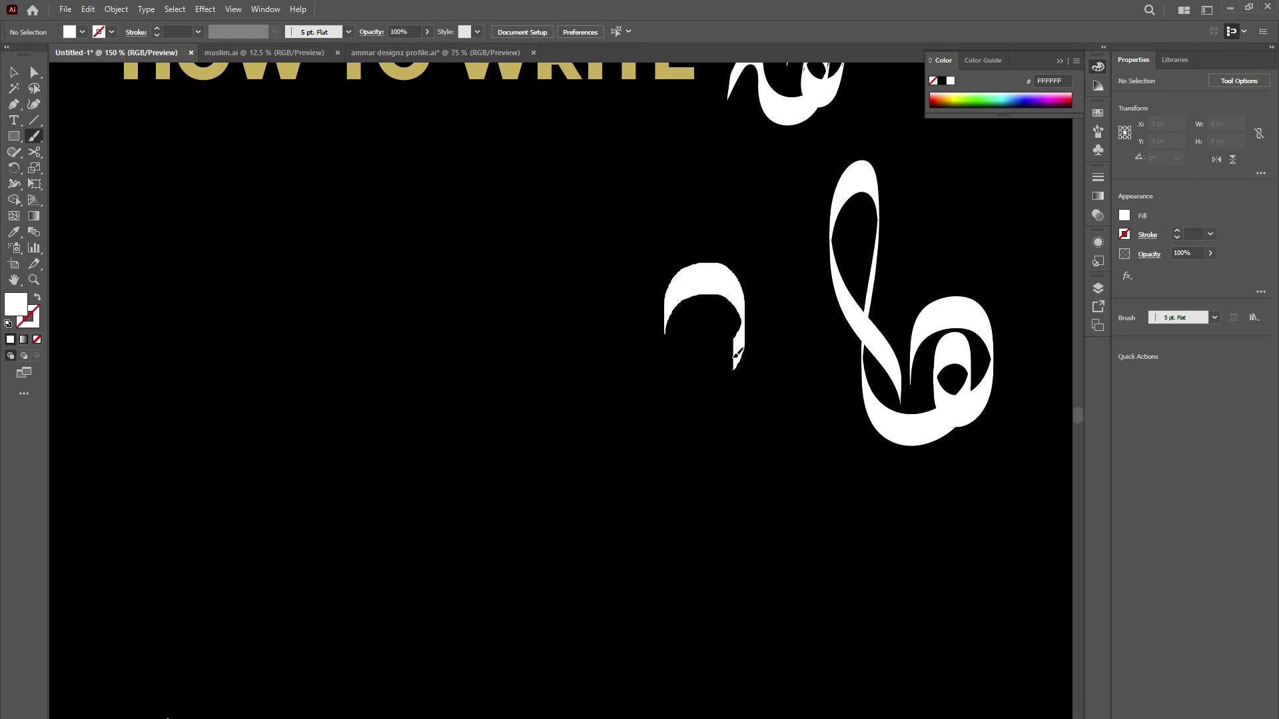
{"action": "key", "text": "ctrl+z"}
- Paint the deep curved bowl of a noon beside the heh-alef form, using a white stroke and no fill
{"action": "scroll", "coordinate": [627, 331], "scroll_direction": "left", "scroll_amount": 2}
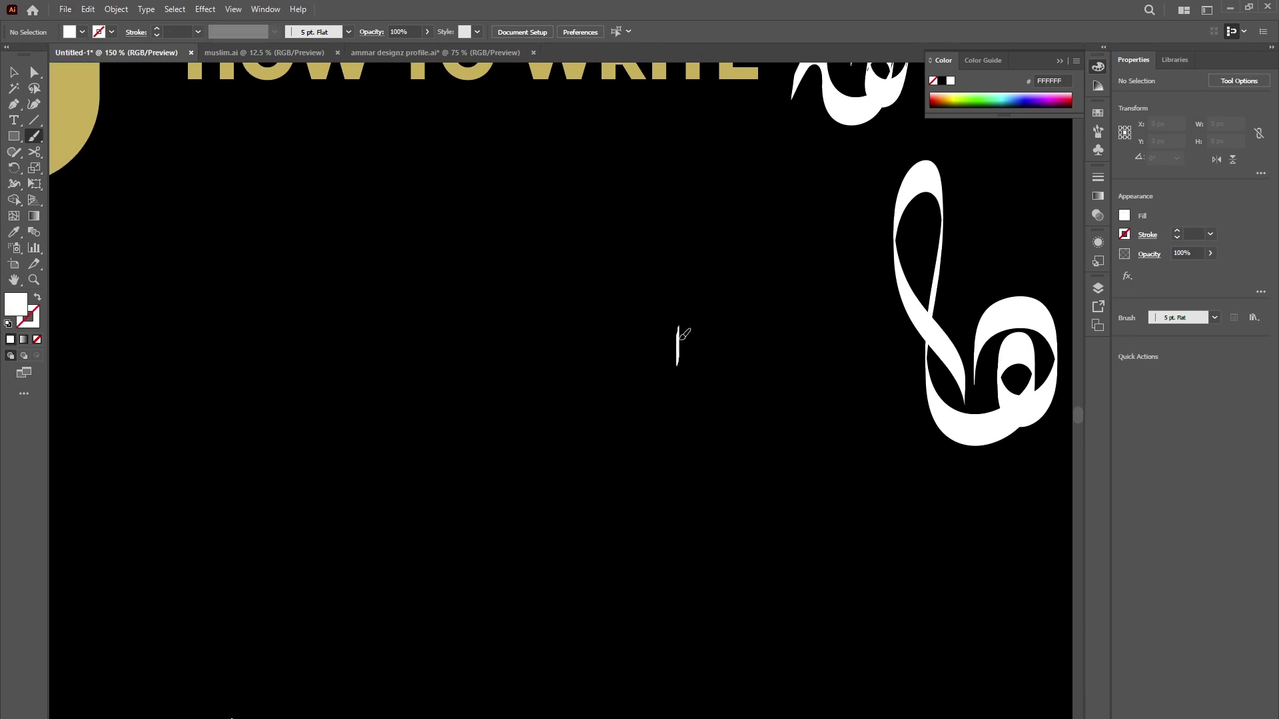
{"action": "mouse_move", "coordinate": [681, 336]}
{"action": "left_mouse_down"}
{"action": "mouse_move", "coordinate": [750, 338]}
{"action": "mouse_move", "coordinate": [750, 383]}
{"action": "mouse_move", "coordinate": [729, 417]}
{"action": "mouse_move", "coordinate": [694, 433]}
{"action": "mouse_move", "coordinate": [636, 408]}
{"action": "mouse_move", "coordinate": [623, 370]}
{"action": "mouse_move", "coordinate": [676, 285]}
{"action": "mouse_move", "coordinate": [716, 292]}
{"action": "mouse_move", "coordinate": [731, 331]}
{"action": "mouse_move", "coordinate": [724, 382]}
{"action": "mouse_move", "coordinate": [698, 410]}
{"action": "mouse_move", "coordinate": [624, 420]}
{"action": "mouse_move", "coordinate": [577, 365]}
{"action": "left_mouse_up"}
{"action": "key", "text": "ctrl+z"}
{"action": "key", "text": "shift+x"}
{"action": "key", "text": "a"}
{"action": "left_click", "coordinate": [579, 354]}
{"action": "scroll", "coordinate": [590, 364], "scroll_direction": "up", "scroll_amount": 2}
{"action": "left_click", "coordinate": [632, 361]}
{"action": "scroll", "coordinate": [632, 361], "scroll_direction": "down", "scroll_amount": 3}
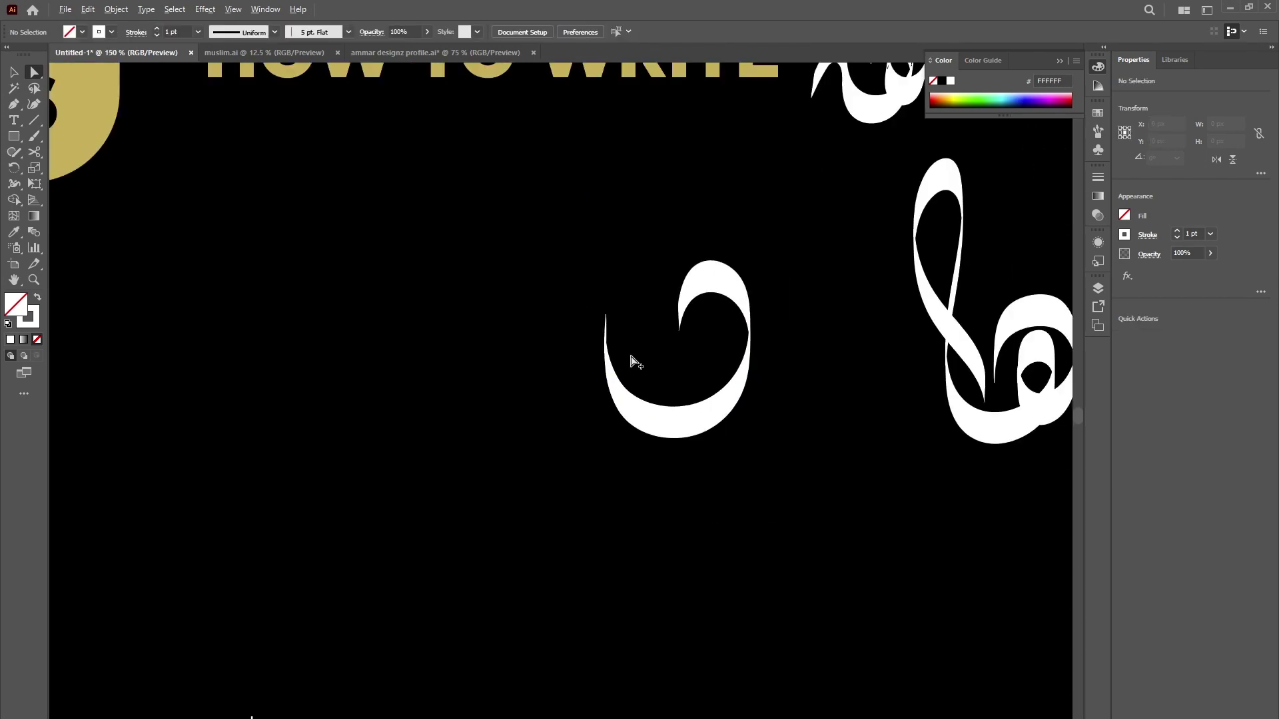
- Try to paint the noon's dot with a short brush stroke inside the bowl
{"action": "key", "text": "b"}
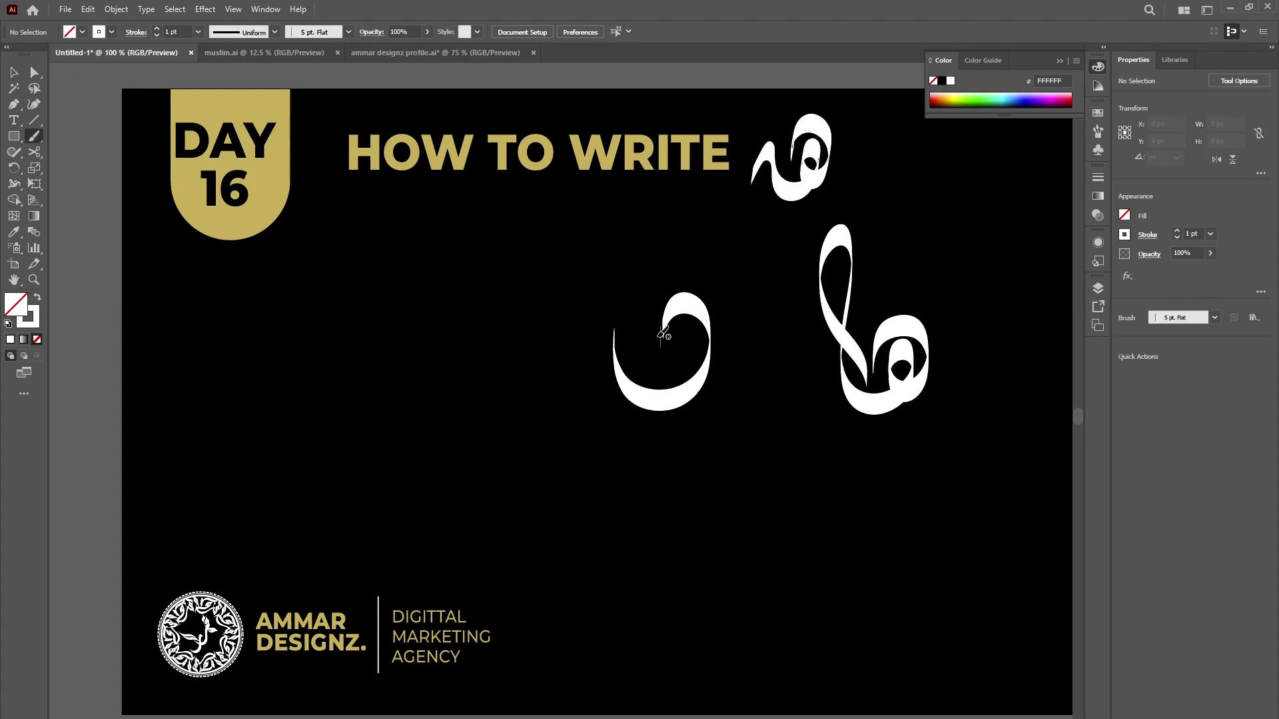
{"action": "scroll", "coordinate": [673, 366], "scroll_direction": "up", "scroll_amount": 2}
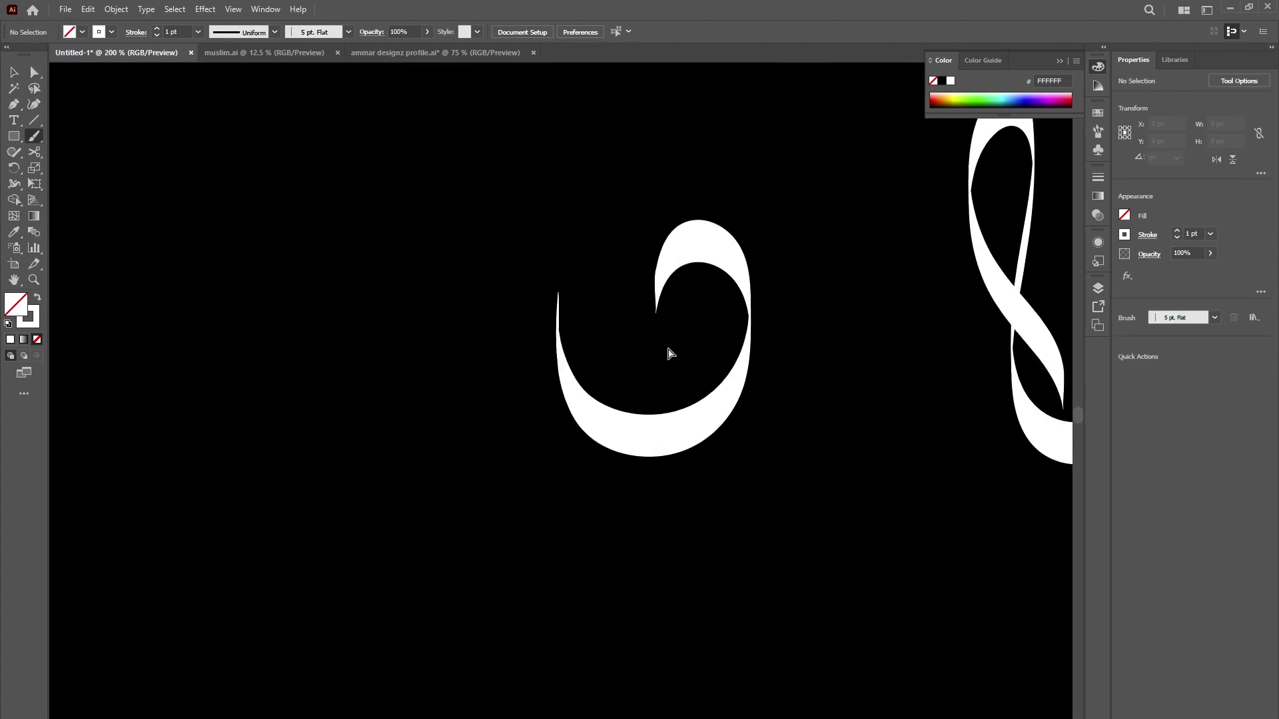
{"action": "mouse_move", "coordinate": [668, 353]}
{"action": "left_mouse_down"}
{"action": "mouse_move", "coordinate": [655, 295]}
{"action": "mouse_move", "coordinate": [672, 319]}
{"action": "mouse_move", "coordinate": [676, 390]}
{"action": "left_mouse_up"}
{"action": "scroll", "coordinate": [675, 390], "scroll_direction": "down", "scroll_amount": 2}
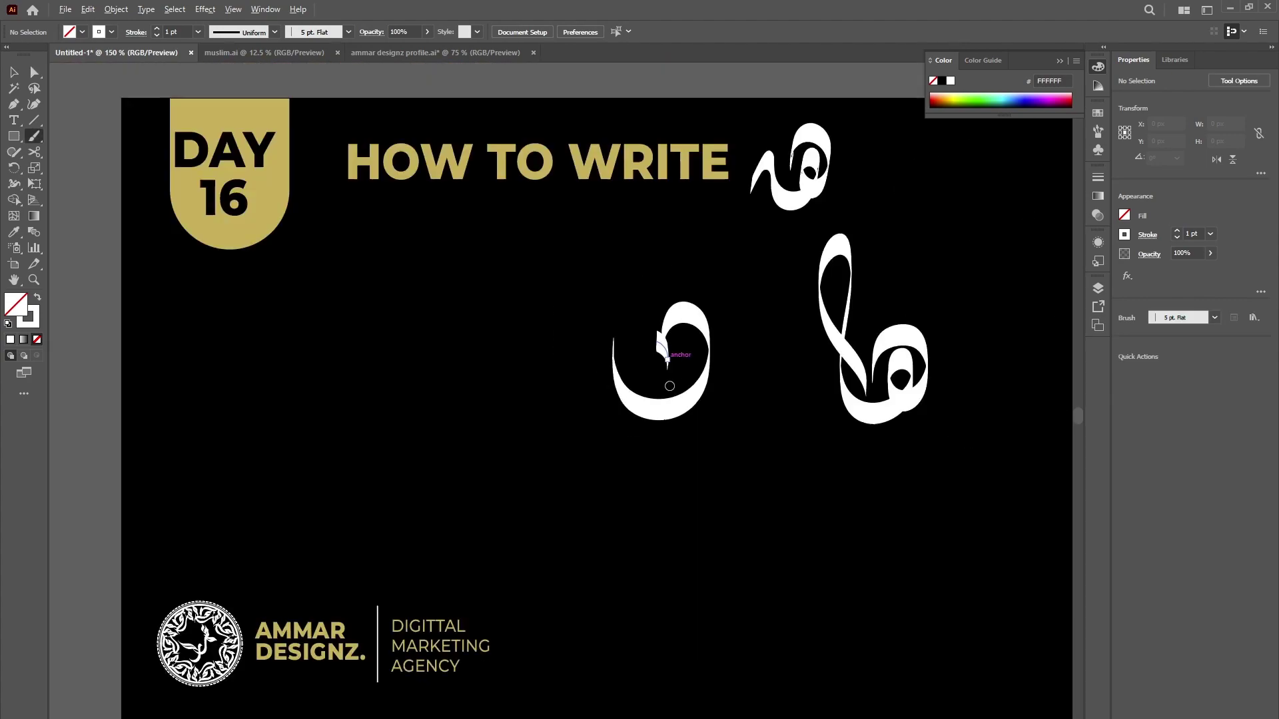
- Add a 22 px white-filled square, turned 315° into a diamond, as the noon's dot inside the bowl
{"action": "left_click", "coordinate": [119, 138]}
{"action": "scroll", "coordinate": [640, 353], "scroll_direction": "up", "scroll_amount": 1}
{"action": "mouse_move", "coordinate": [686, 364]}
{"action": "left_mouse_down"}
{"action": "mouse_move", "coordinate": [725, 373]}
{"action": "mouse_move", "coordinate": [677, 359]}
{"action": "left_mouse_up"}
{"action": "key", "text": "shift+x"}
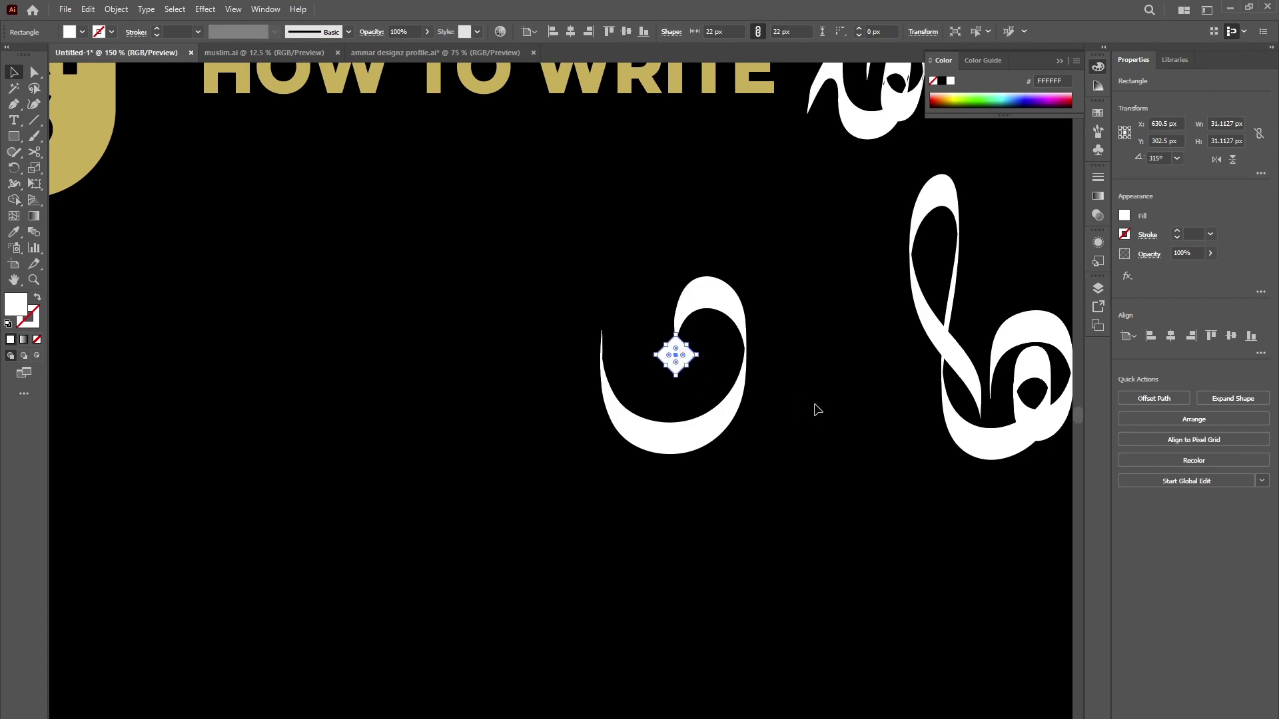
{"action": "left_click", "coordinate": [813, 408]}
- Reshape the noon's bowl with the Curvature tool, pulling its lowest point slightly down and adjusting the lower right curve
{"action": "scroll", "coordinate": [813, 408], "scroll_direction": "down", "scroll_amount": 2}
{"action": "left_click", "coordinate": [773, 426]}
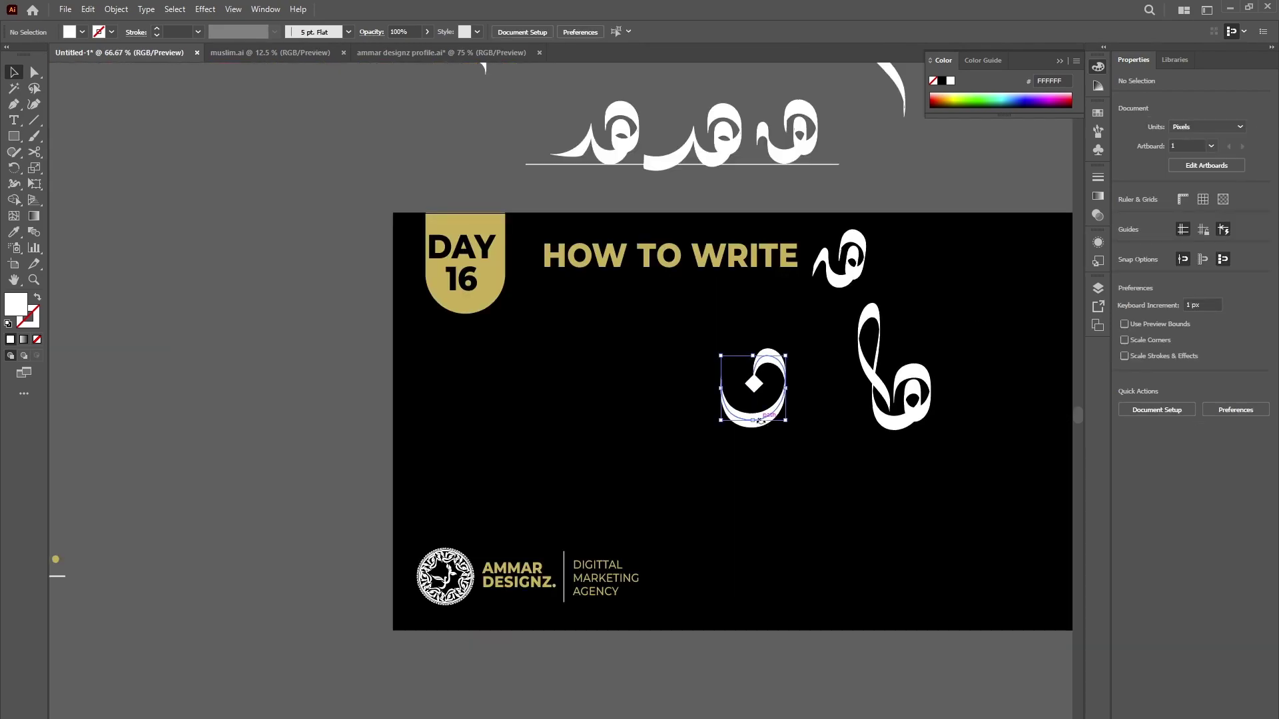
{"action": "scroll", "coordinate": [772, 426], "scroll_direction": "up", "scroll_amount": 3}
{"action": "left_click", "coordinate": [33, 104]}
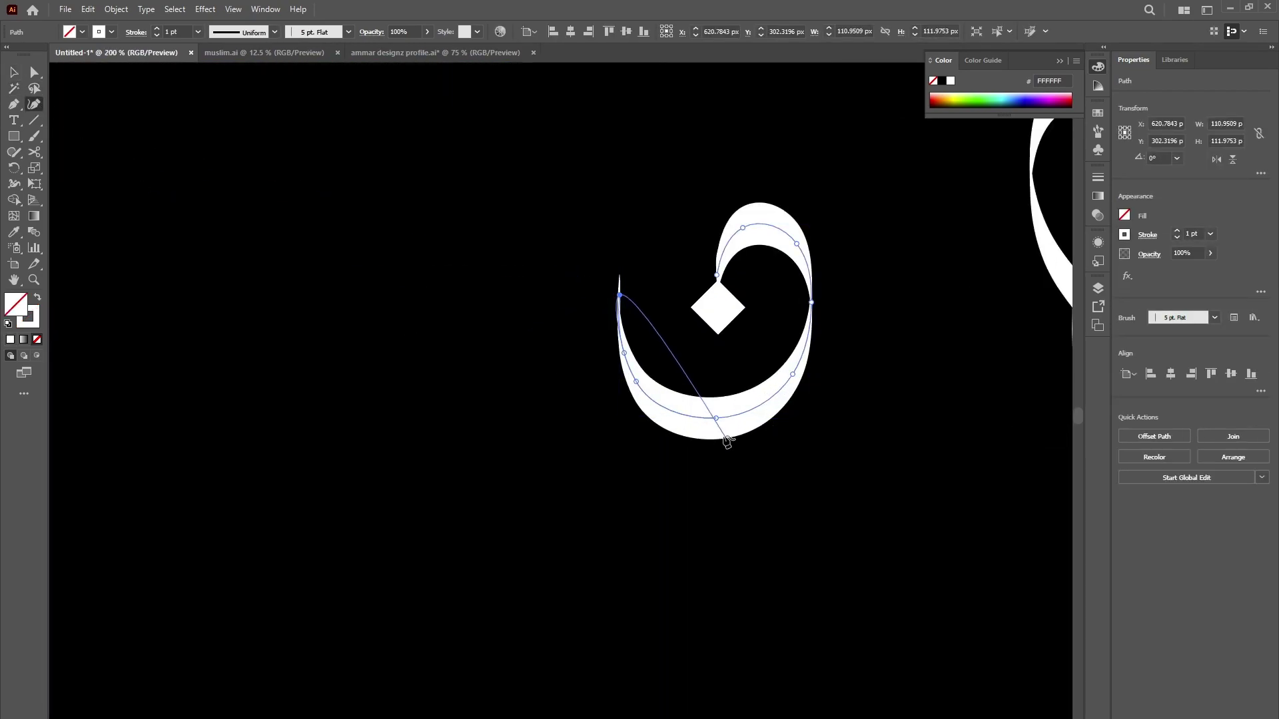
{"action": "left_click_drag", "start_coordinate": [714, 417], "coordinate": [714, 424]}
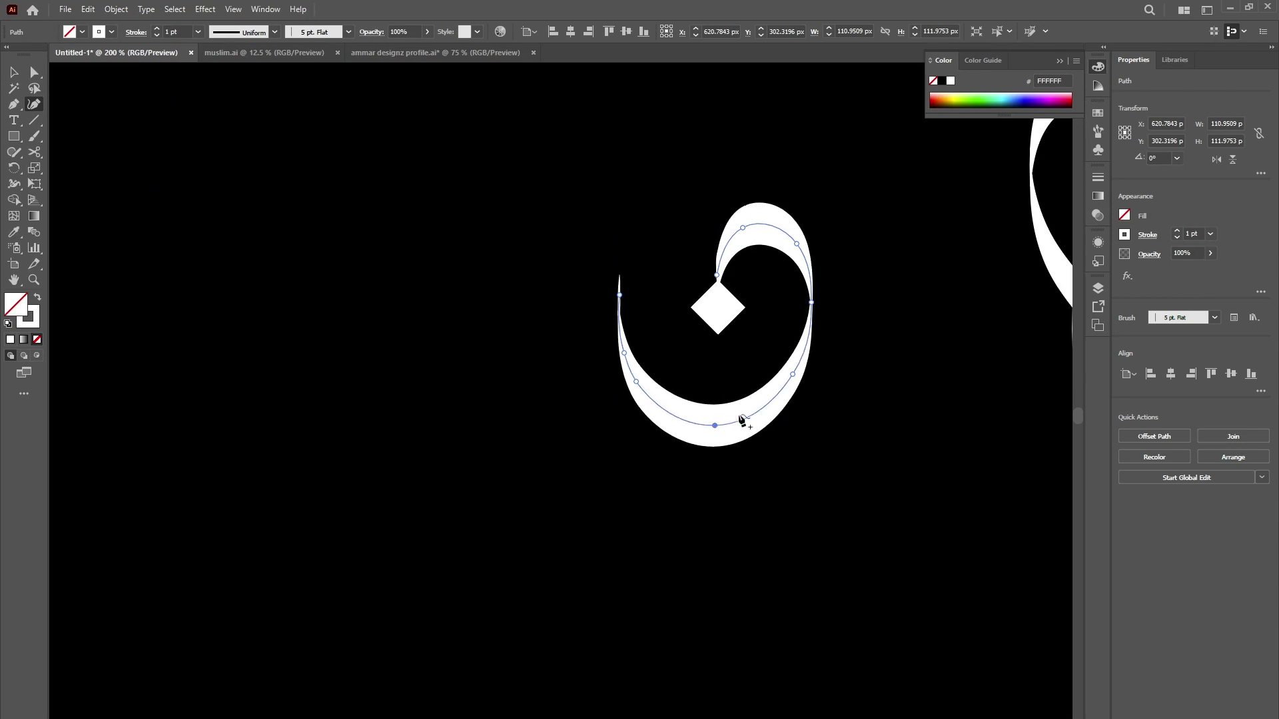
{"action": "left_click_drag", "start_coordinate": [793, 374], "coordinate": [795, 374]}
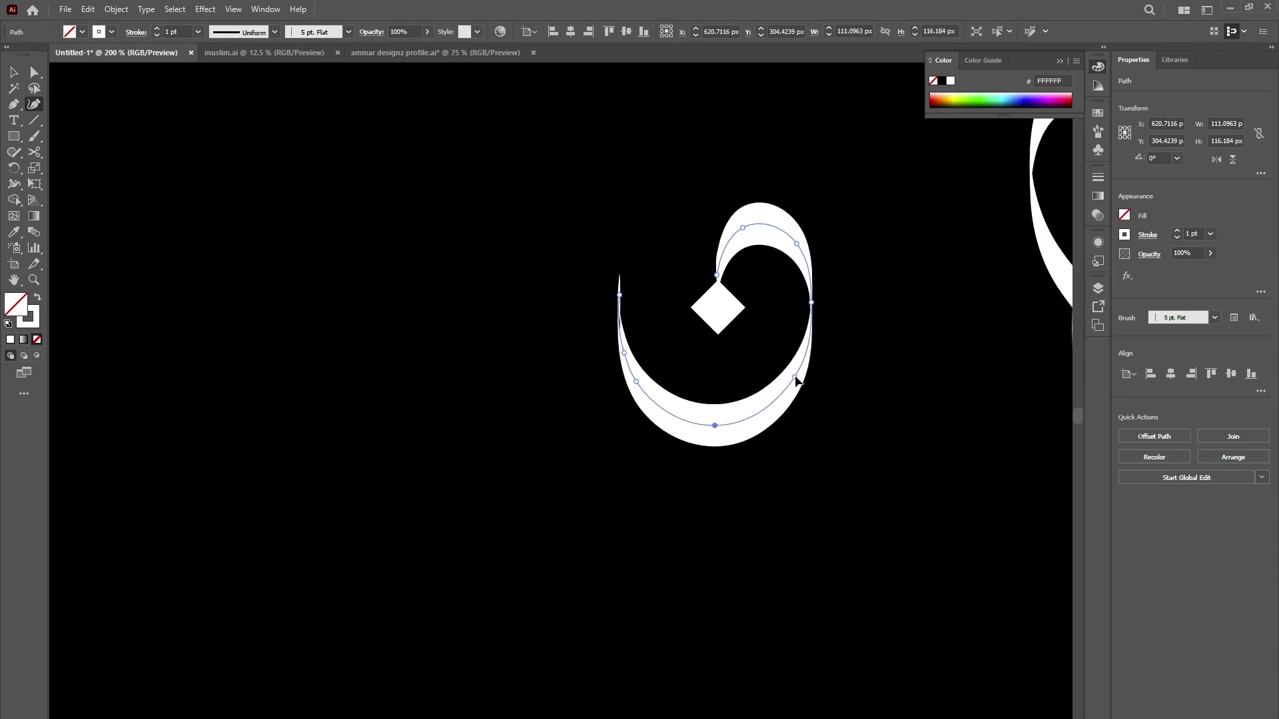
{"action": "key", "text": "v"}
- Move the noon with its dot to the right of the heh-alef form and shift both toward the artboard's right side
{"action": "scroll", "coordinate": [593, 362], "scroll_direction": "down", "scroll_amount": 3}
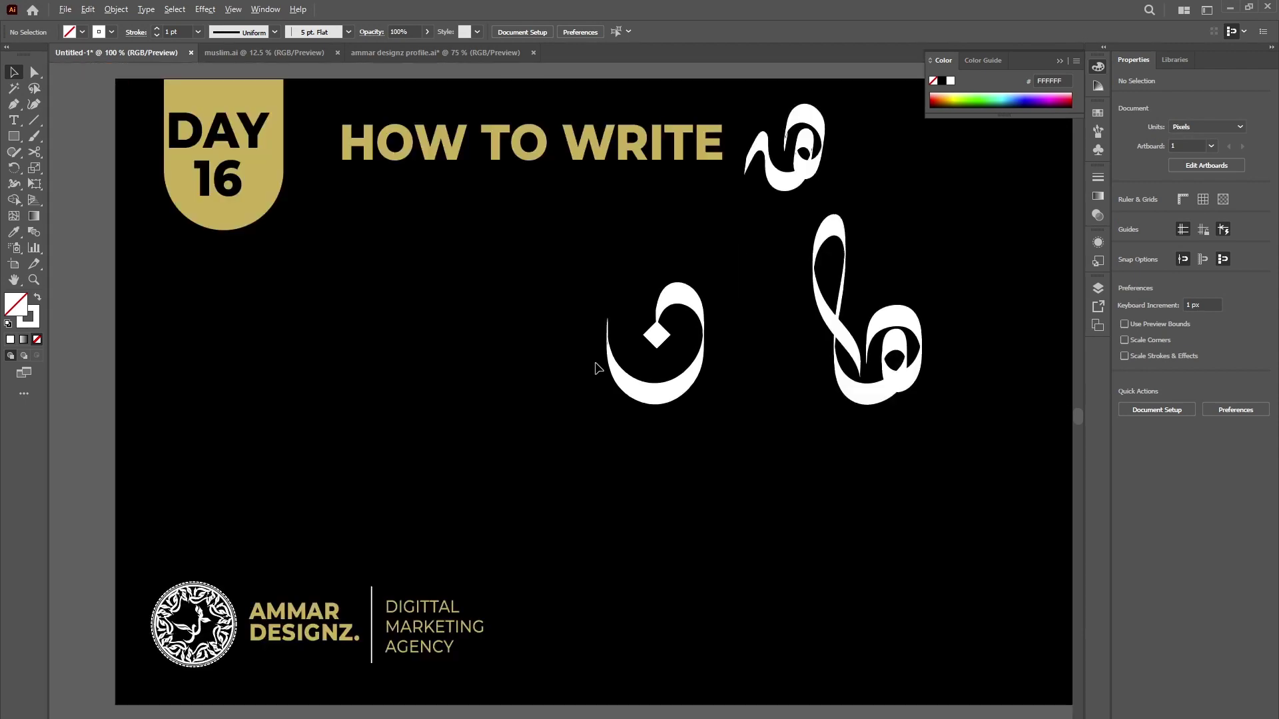
{"action": "left_click_drag", "start_coordinate": [587, 322], "coordinate": [711, 423]}
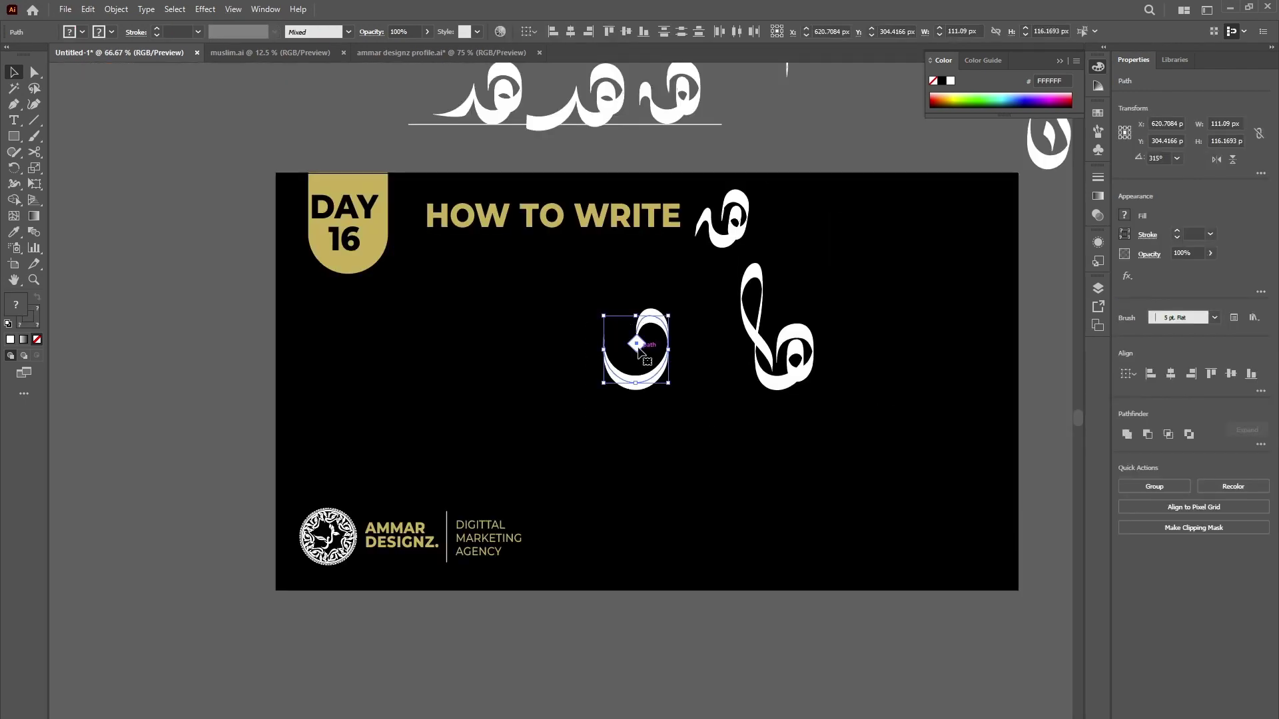
{"action": "left_click_drag", "start_coordinate": [639, 351], "coordinate": [878, 356]}
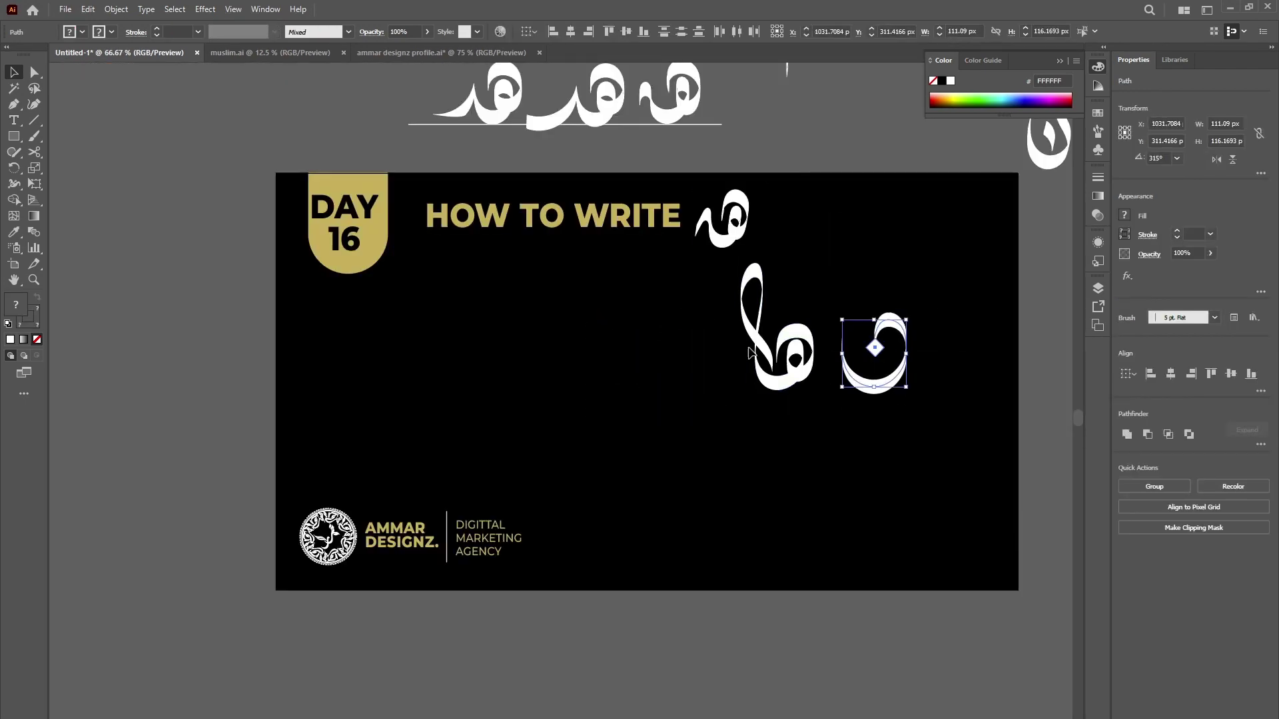
{"action": "scroll", "coordinate": [736, 345], "scroll_direction": "up", "scroll_amount": 2}
{"action": "left_click_drag", "start_coordinate": [710, 334], "coordinate": [930, 462]}
{"action": "left_click_drag", "start_coordinate": [891, 438], "coordinate": [935, 446]}
{"action": "scroll", "coordinate": [721, 408], "scroll_direction": "up", "scroll_amount": 7}
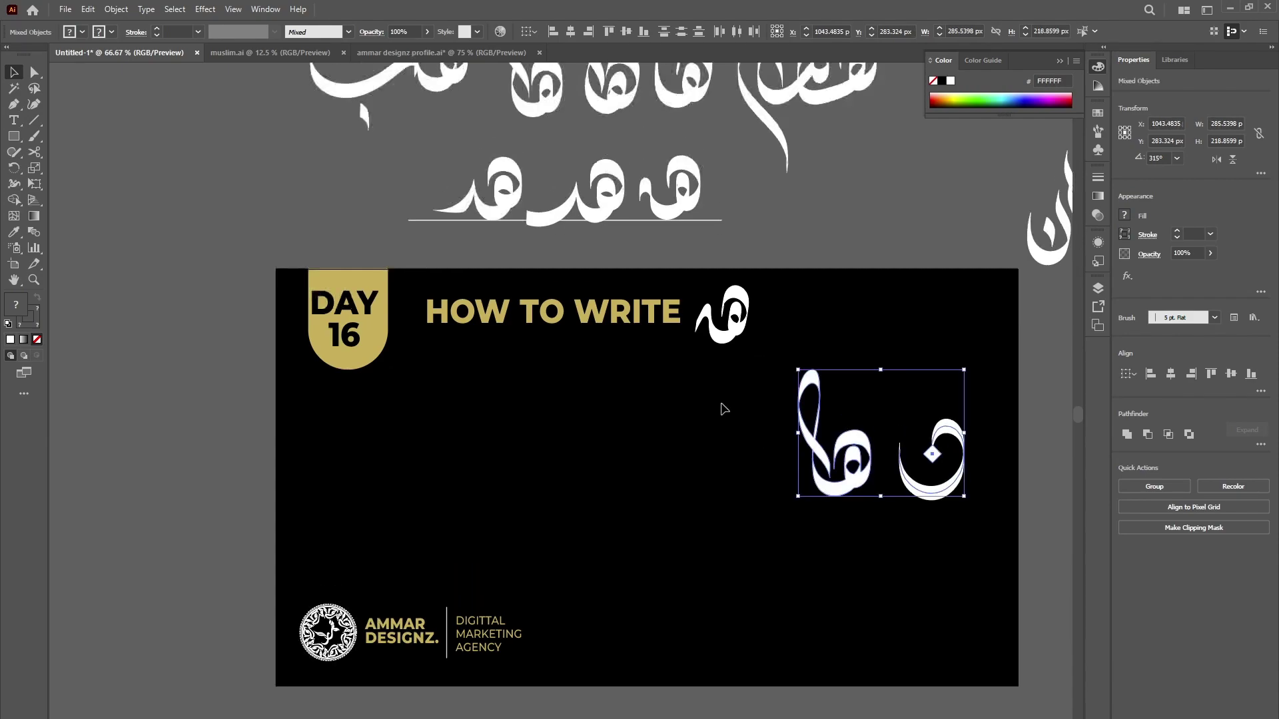
- Bring the upper row of practice forms back onto the artboard and move the Blob Brush heh-alef above it
{"action": "left_click", "coordinate": [861, 262]}
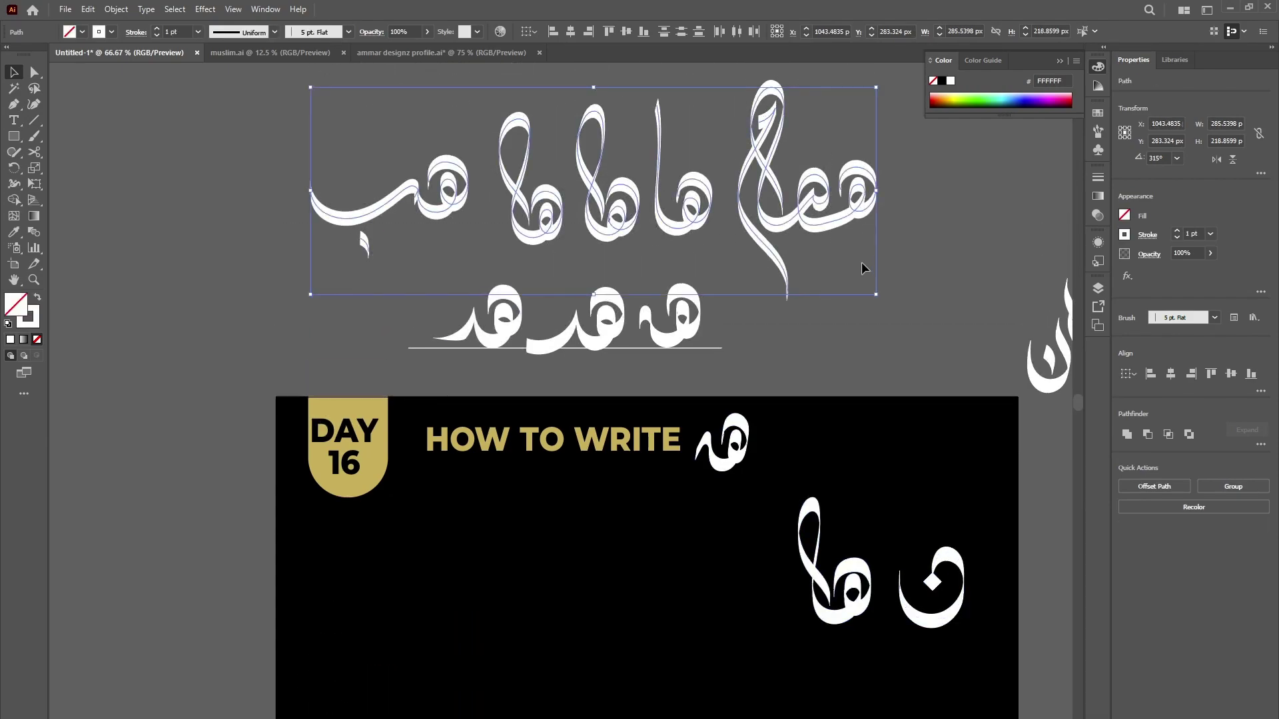
{"action": "scroll", "coordinate": [791, 170], "scroll_direction": "down", "scroll_amount": 3}
{"action": "left_click_drag", "start_coordinate": [791, 170], "coordinate": [783, 606]}
{"action": "left_click_drag", "start_coordinate": [832, 516], "coordinate": [869, 210]}
- Place the long heh word beside the noon and raise the remaining heh forms into one row to its left
{"action": "left_click_drag", "start_coordinate": [785, 592], "coordinate": [806, 564]}
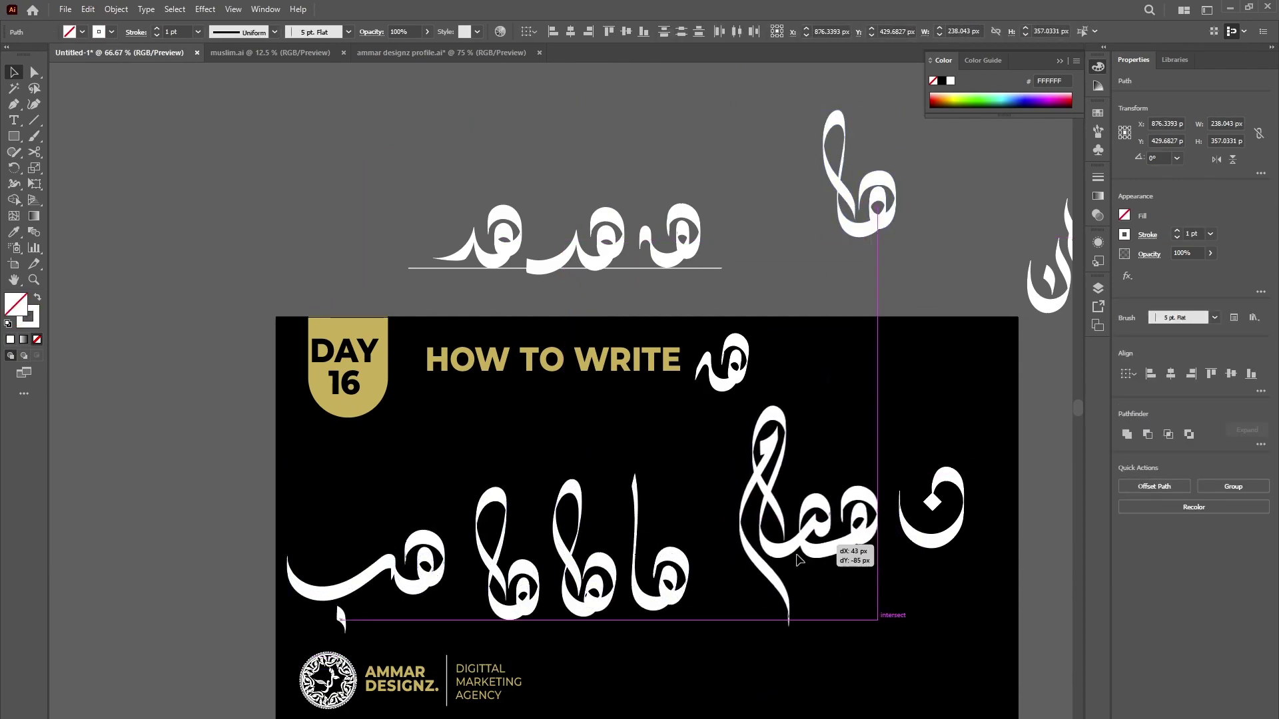
{"action": "left_click_drag", "start_coordinate": [651, 497], "coordinate": [323, 611]}
{"action": "left_click_drag", "start_coordinate": [647, 605], "coordinate": [688, 564]}
{"action": "left_click", "coordinate": [701, 606]}
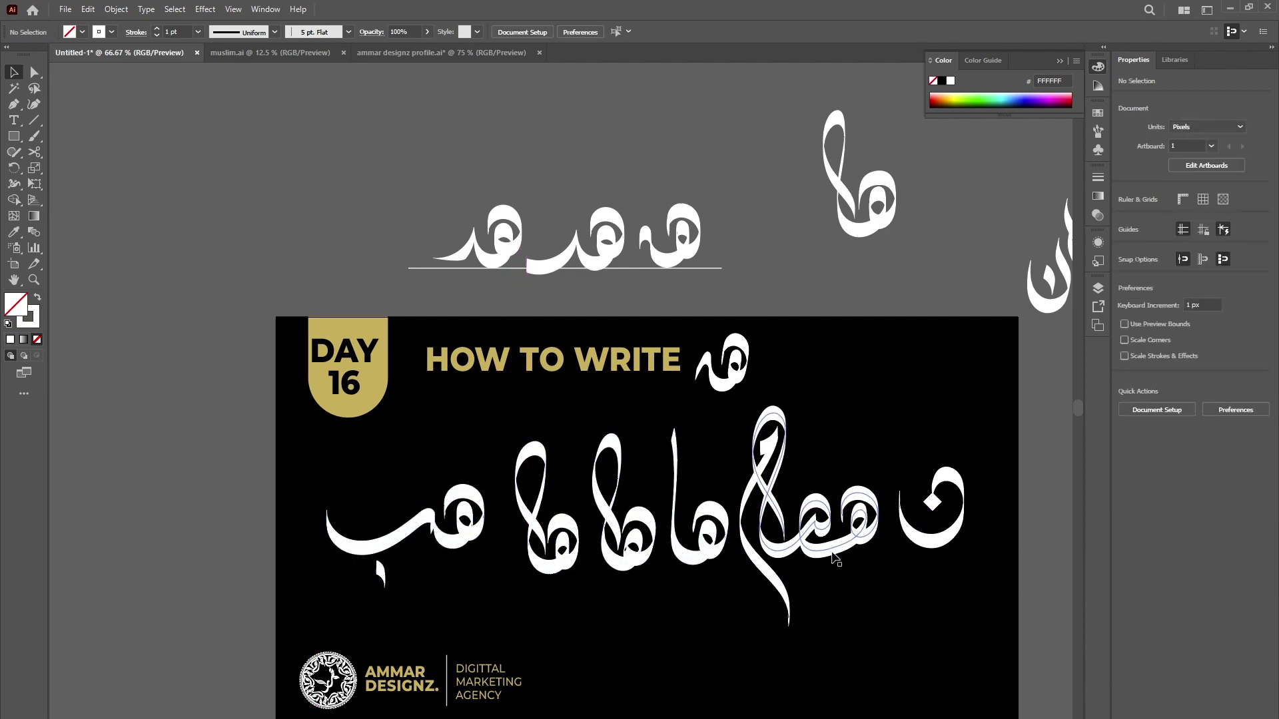
{"action": "scroll", "coordinate": [835, 558], "scroll_direction": "down", "scroll_amount": 1}
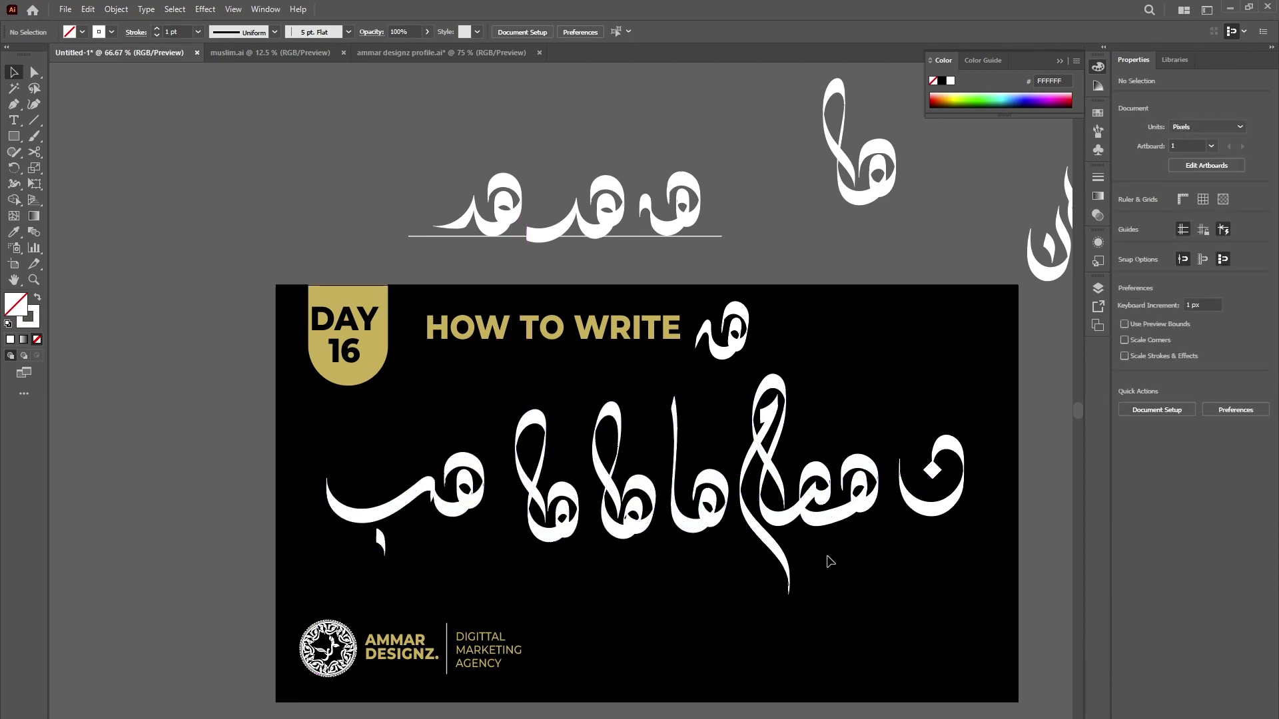